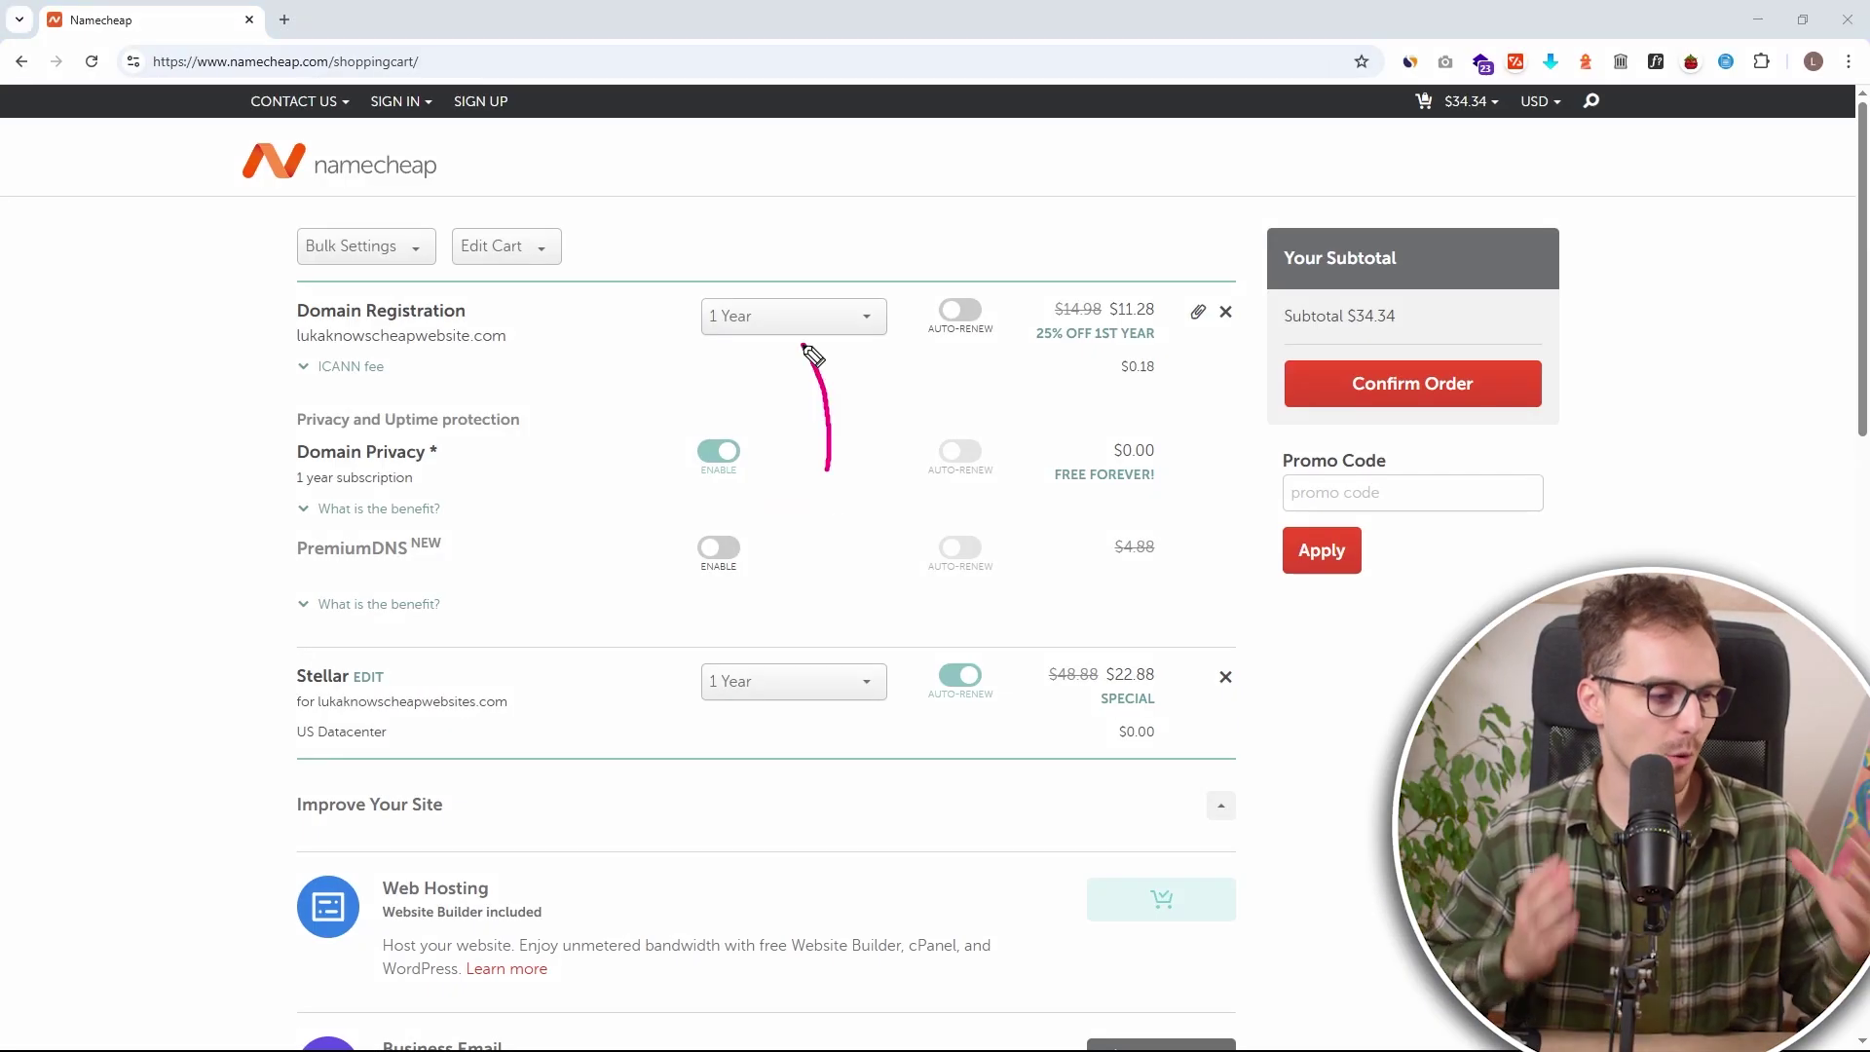
Pay for the domain and Stellar hosting order from the Order Review page.
scroll(1438, 591, "down", 5)
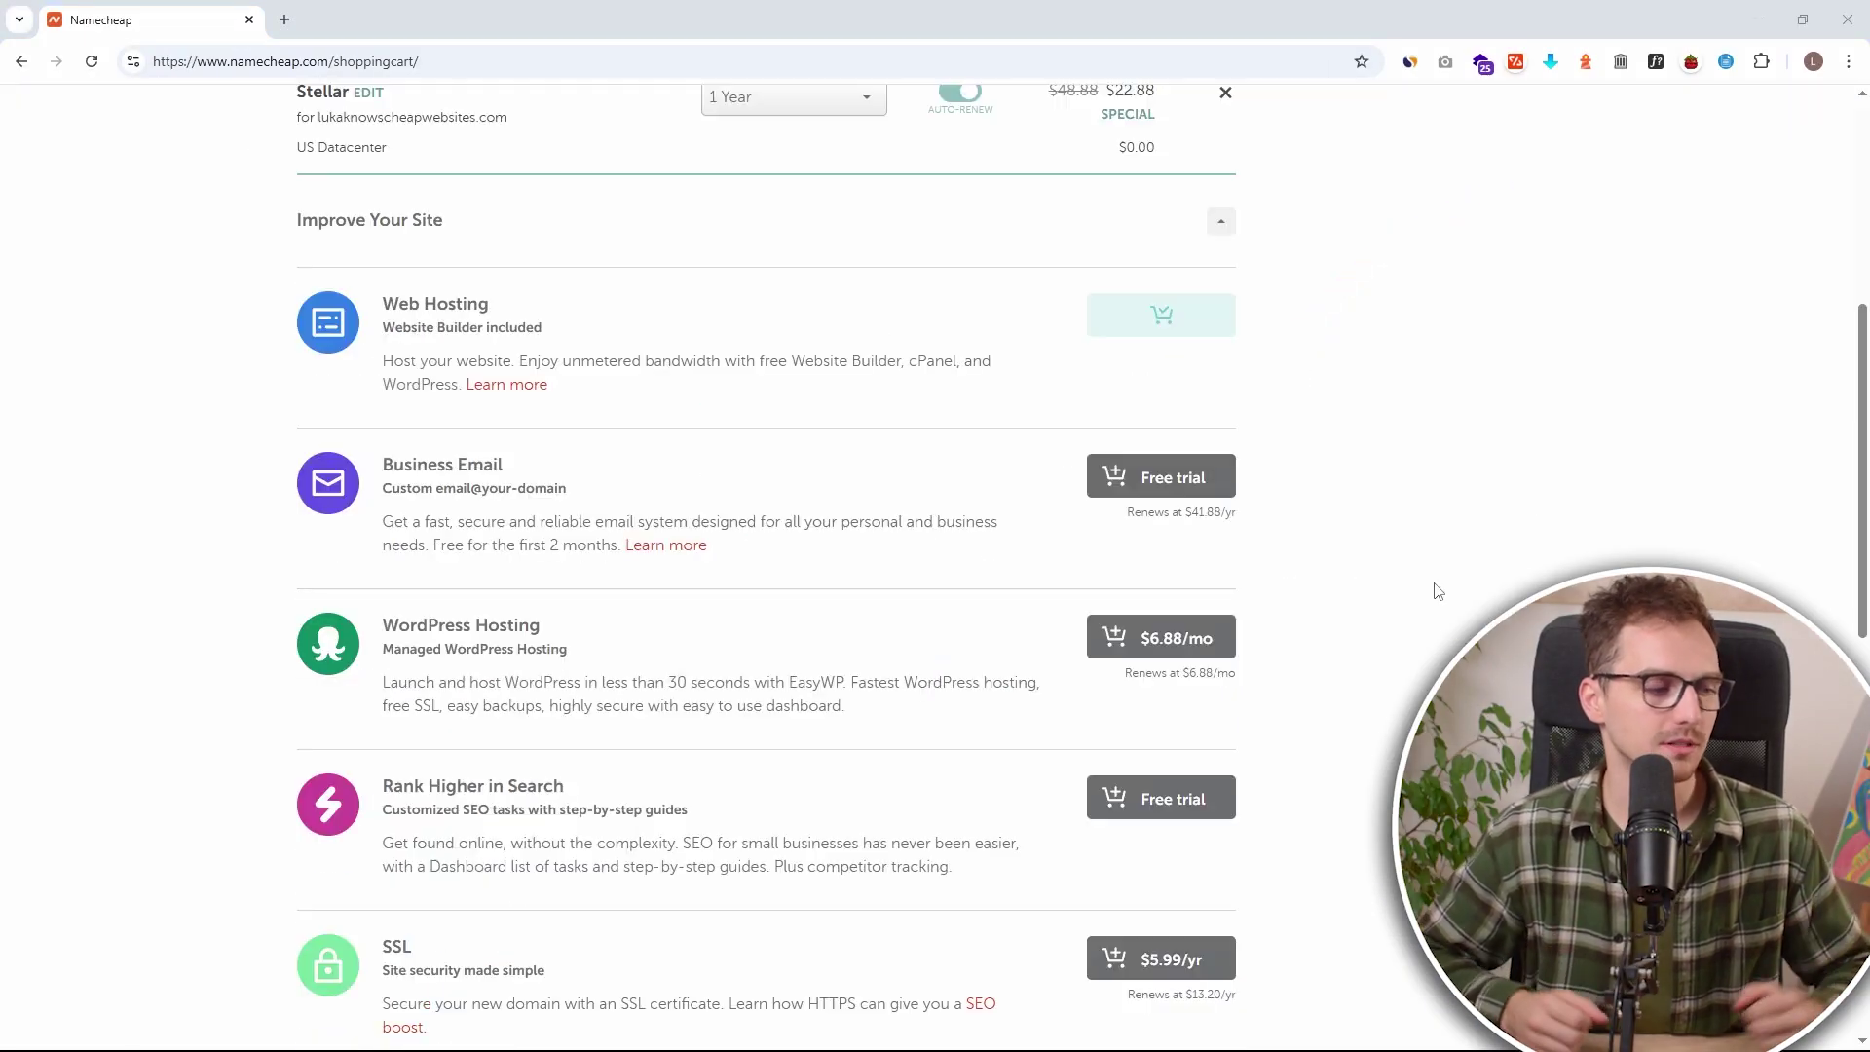
scroll(1438, 592, "down", 1)
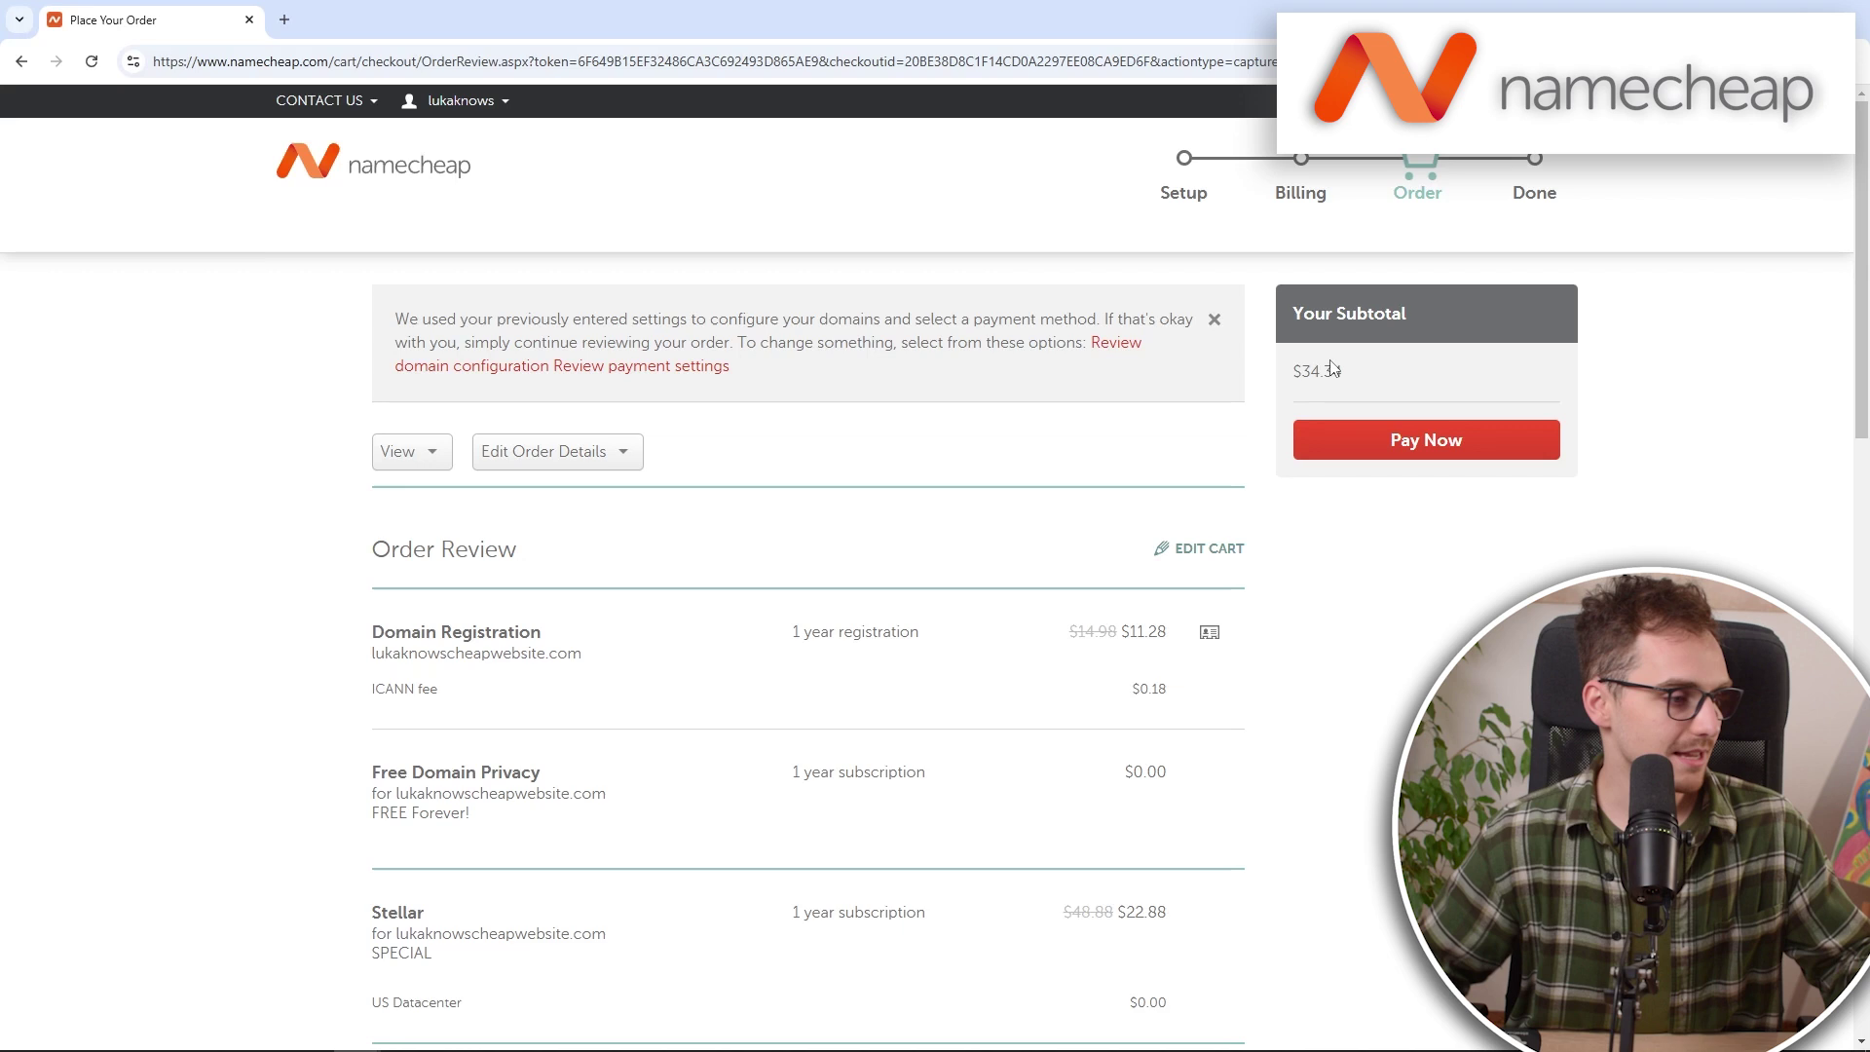
left_click(1403, 443)
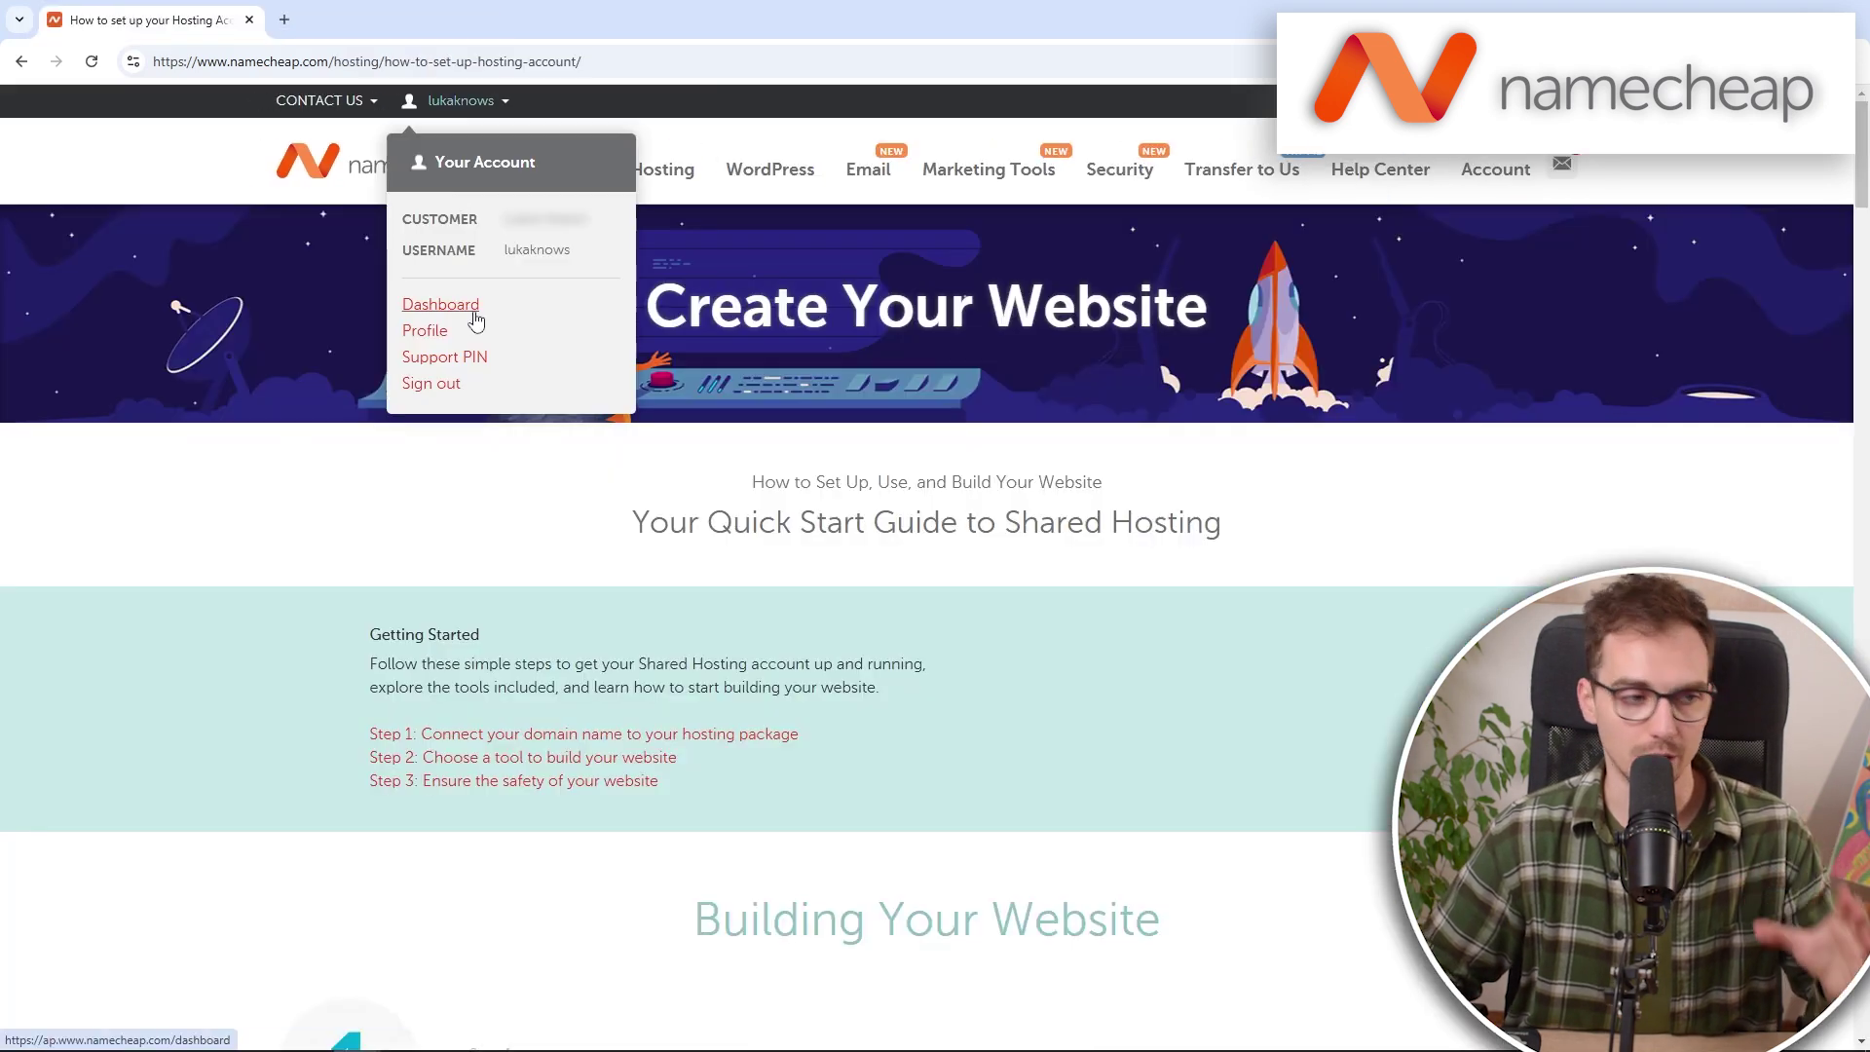
left_click(471, 313)
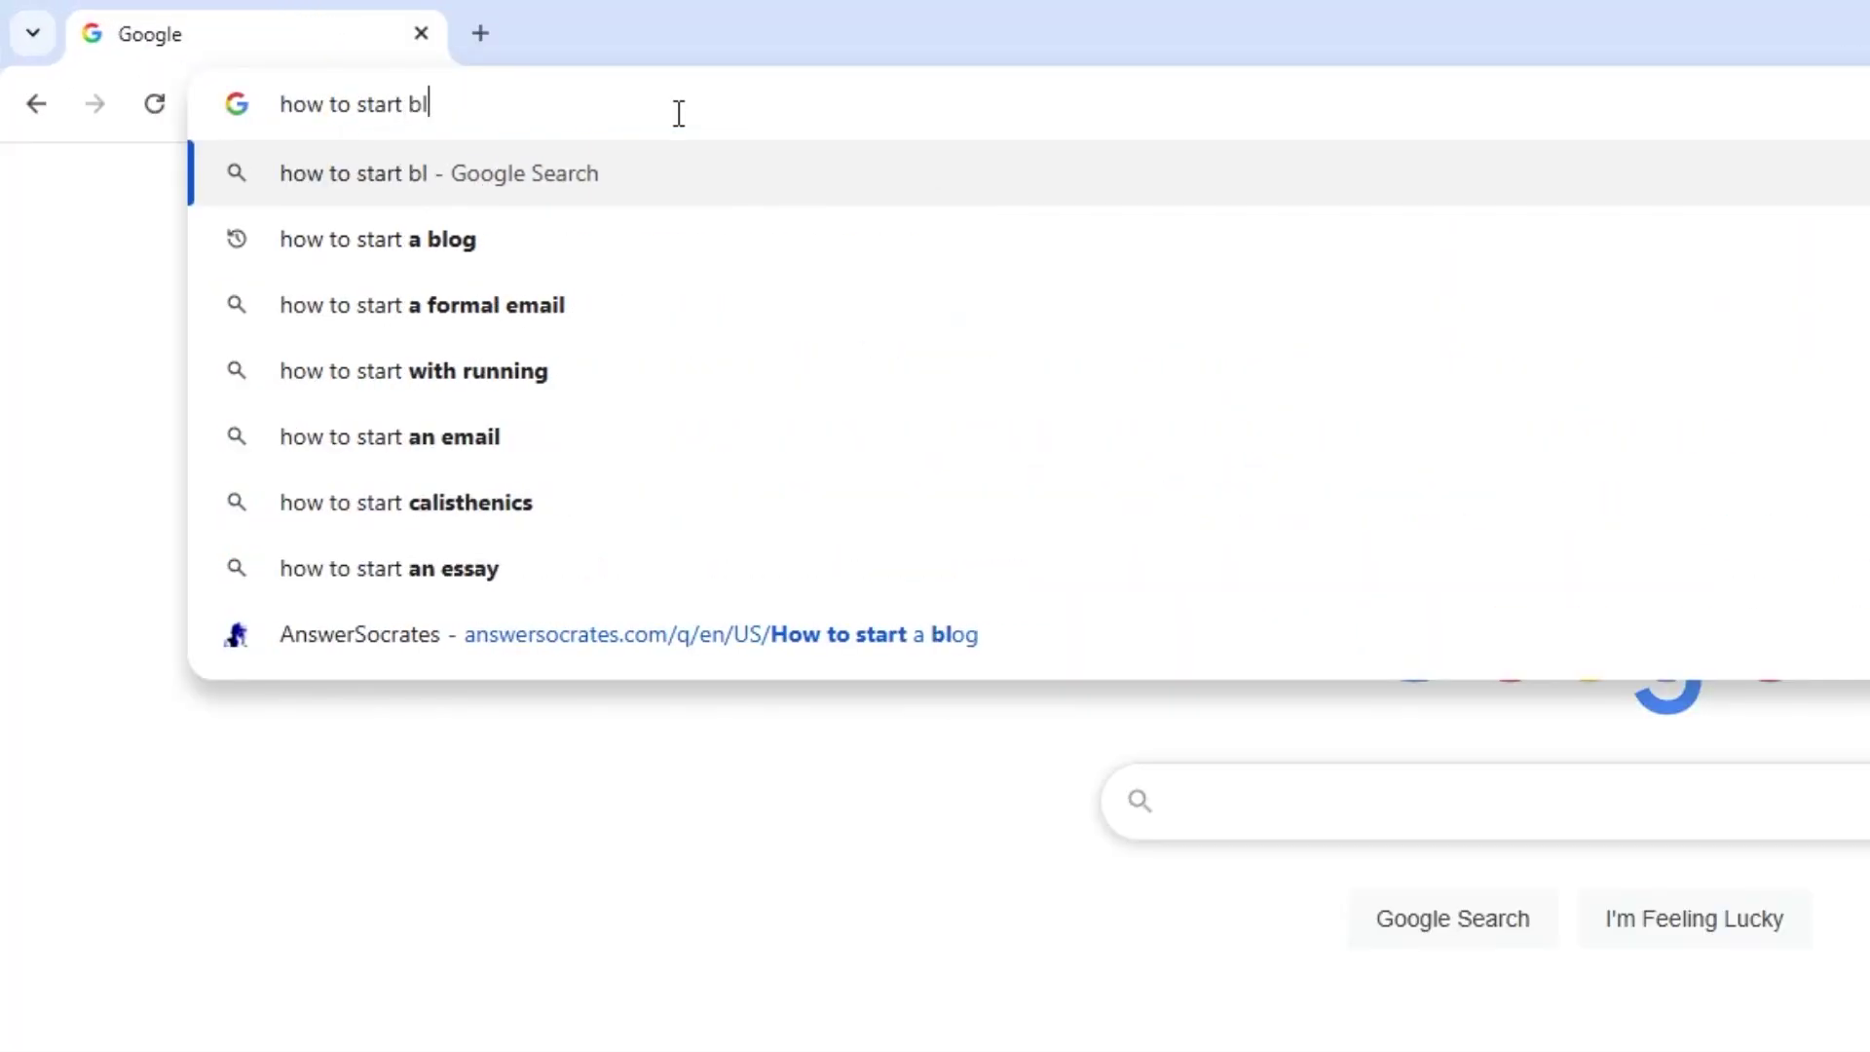
Search 'how to start blog in 2025' and open The Blog Starter guide from the results.
key("Return")
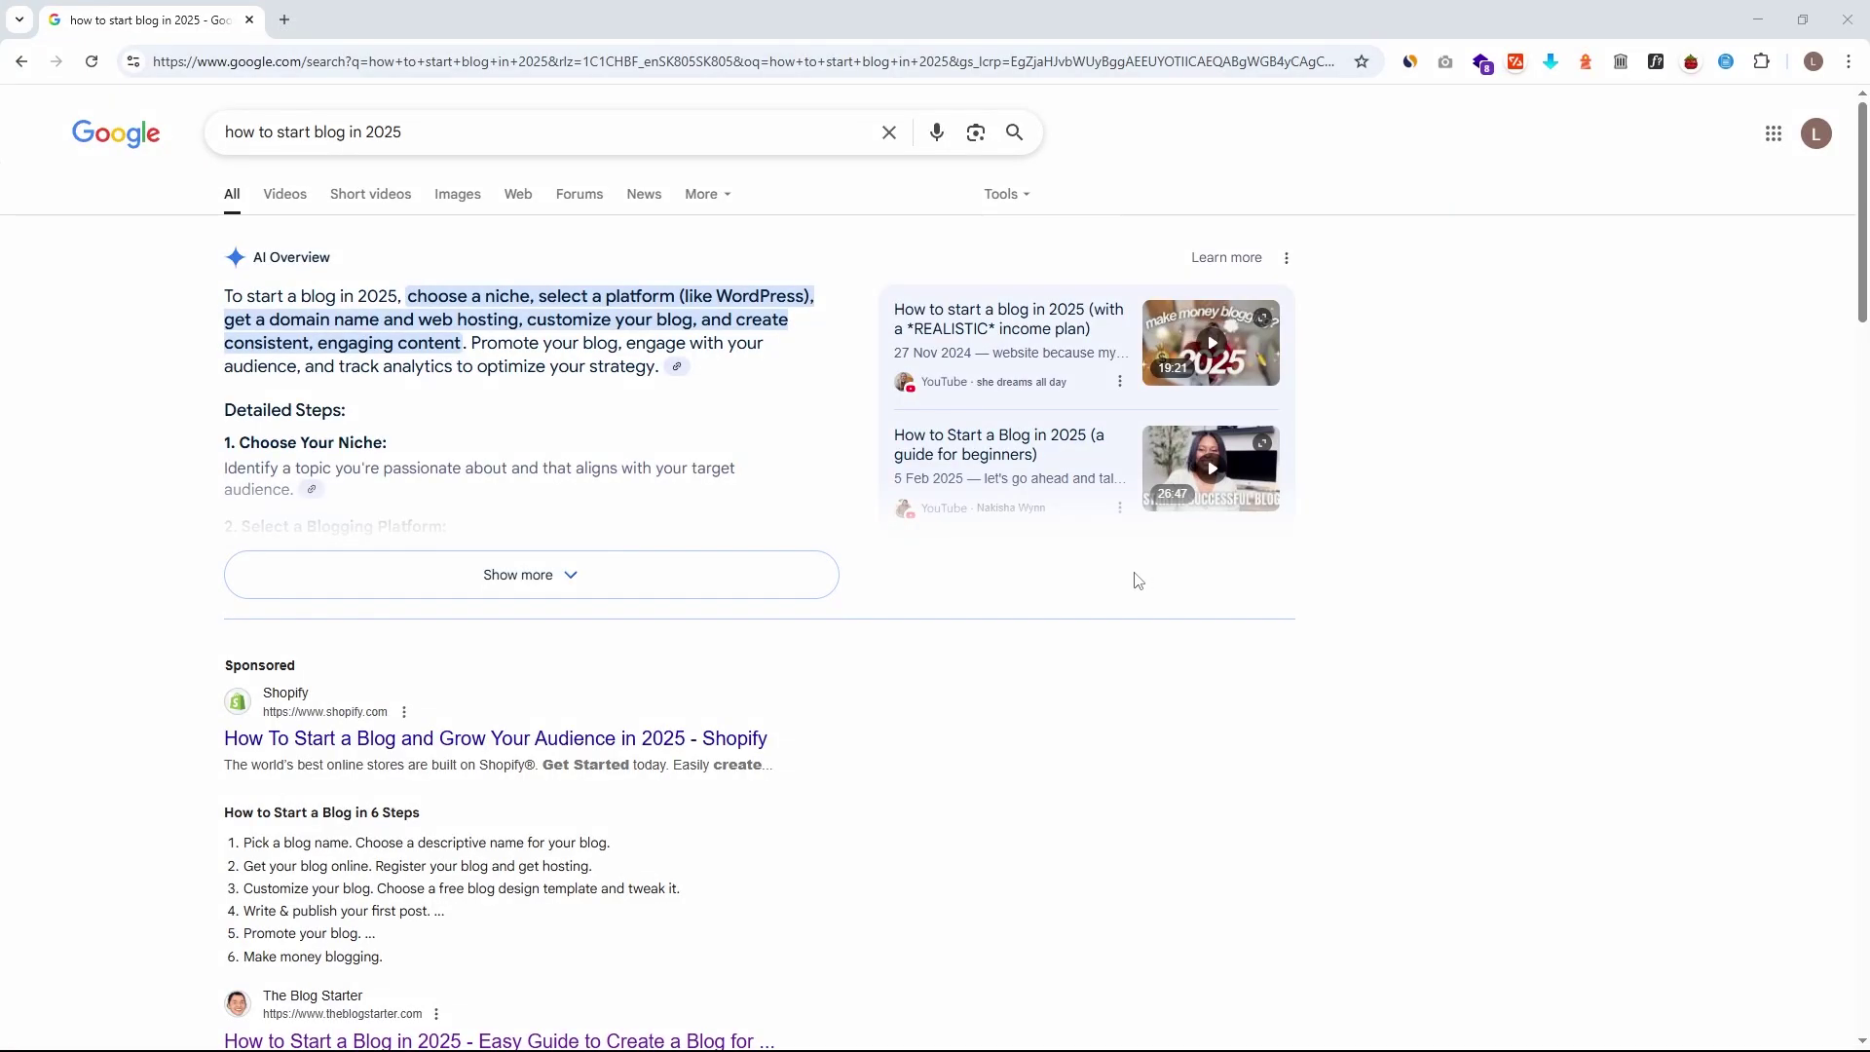
scroll(1120, 546, "down", 5)
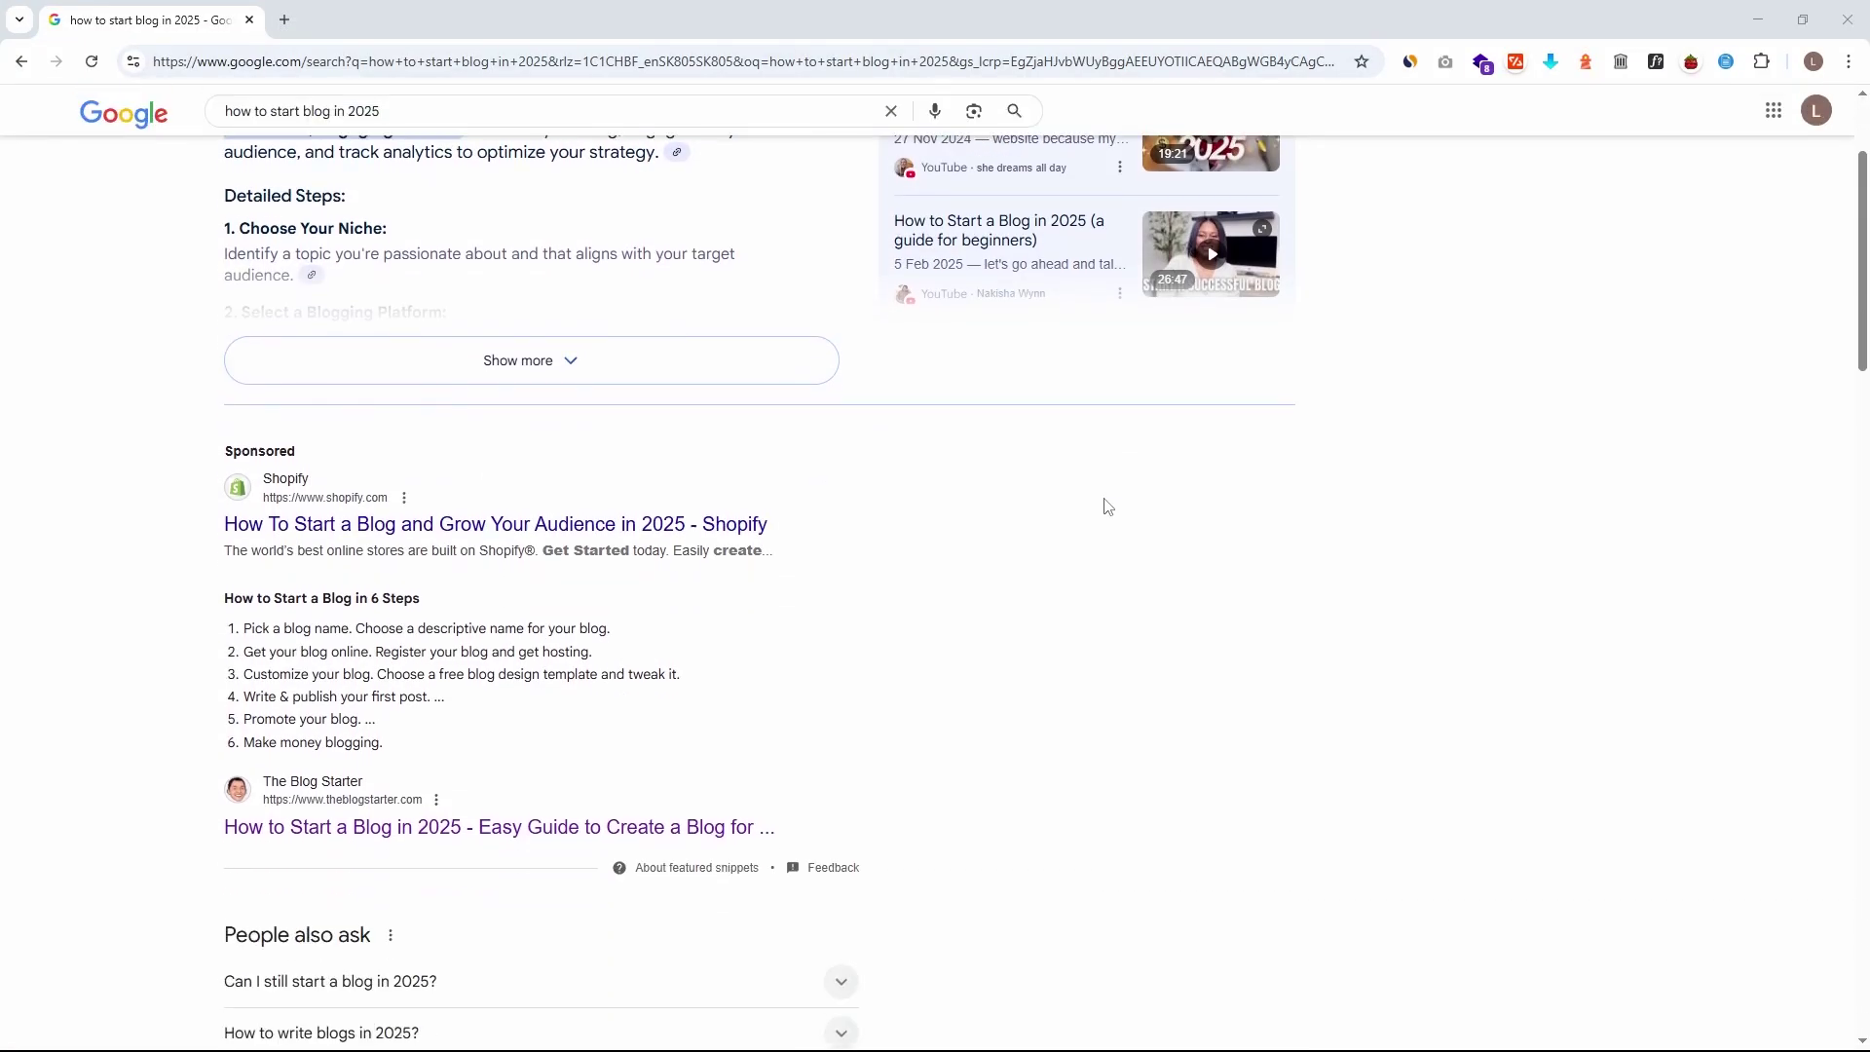
left_click(313, 558)
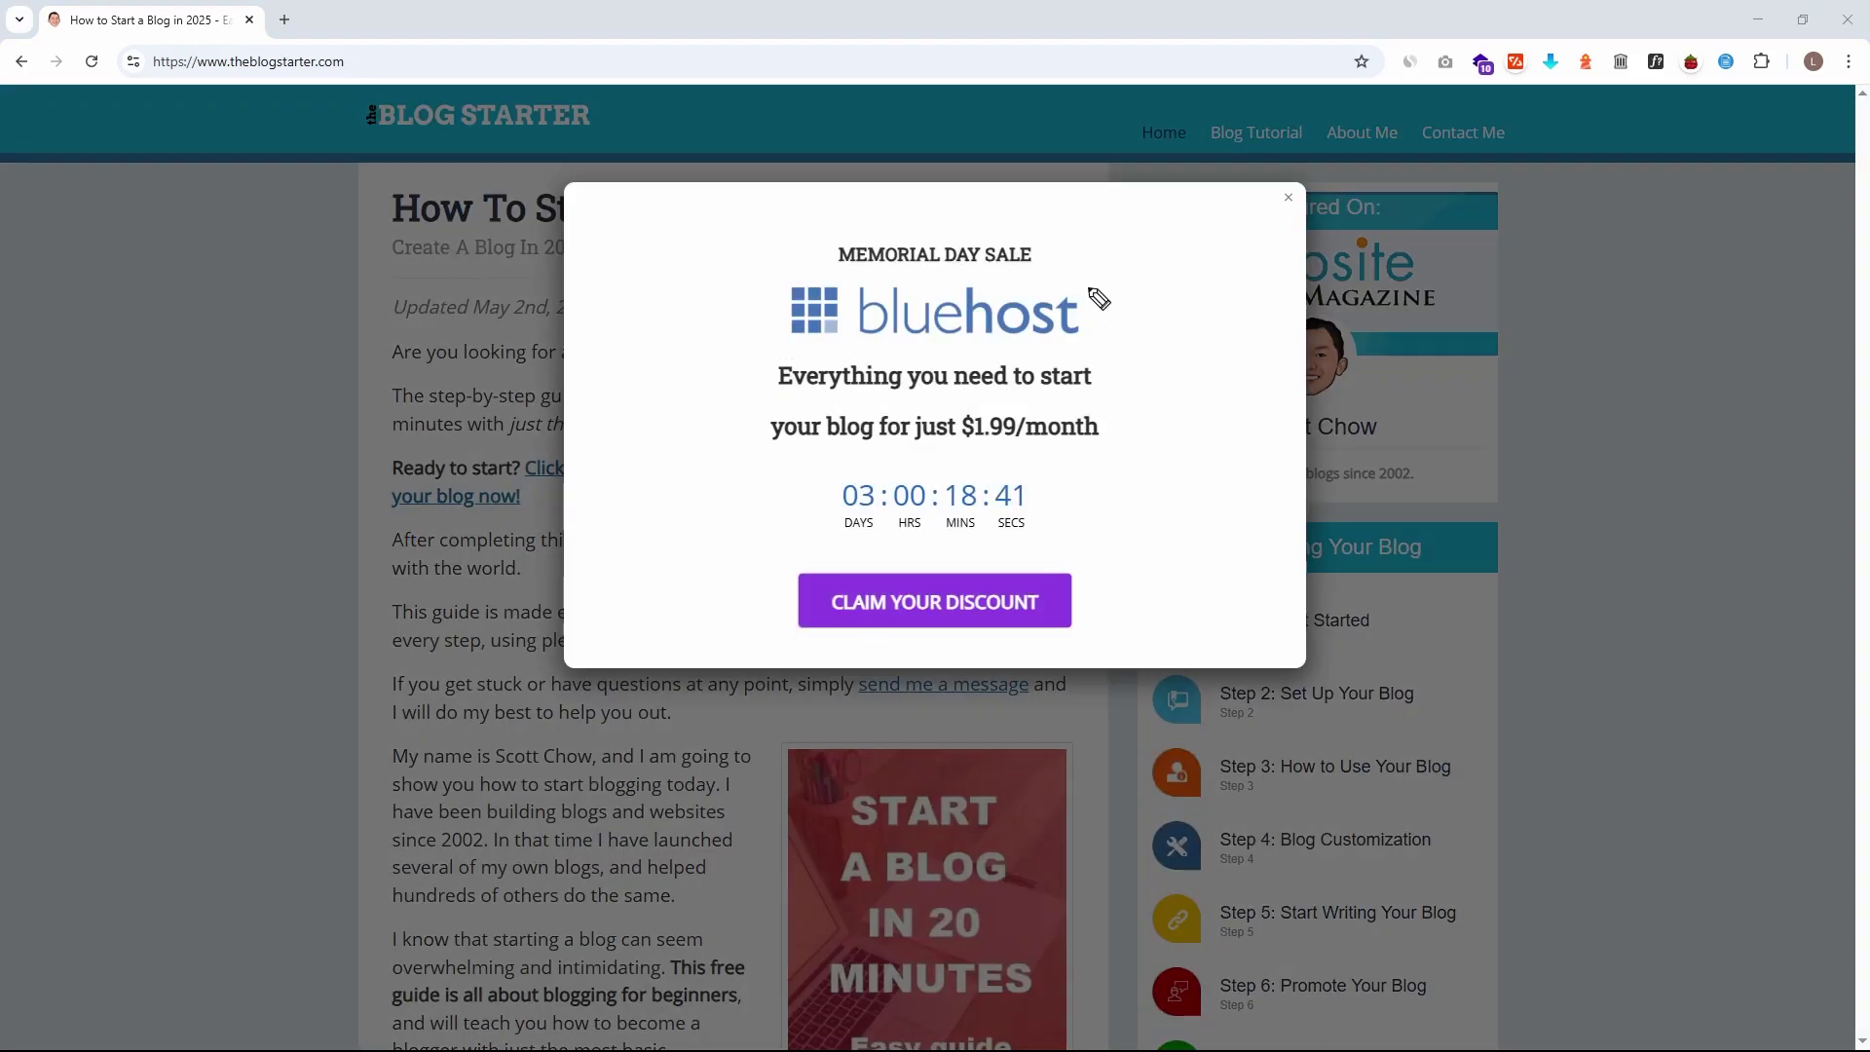
mouse_move(941, 226)
left_mouse_down()
mouse_move(690, 343)
mouse_move(805, 644)
mouse_move(1240, 458)
mouse_move(860, 231)
left_mouse_up()
left_click_drag(652, 629, 1150, 277)
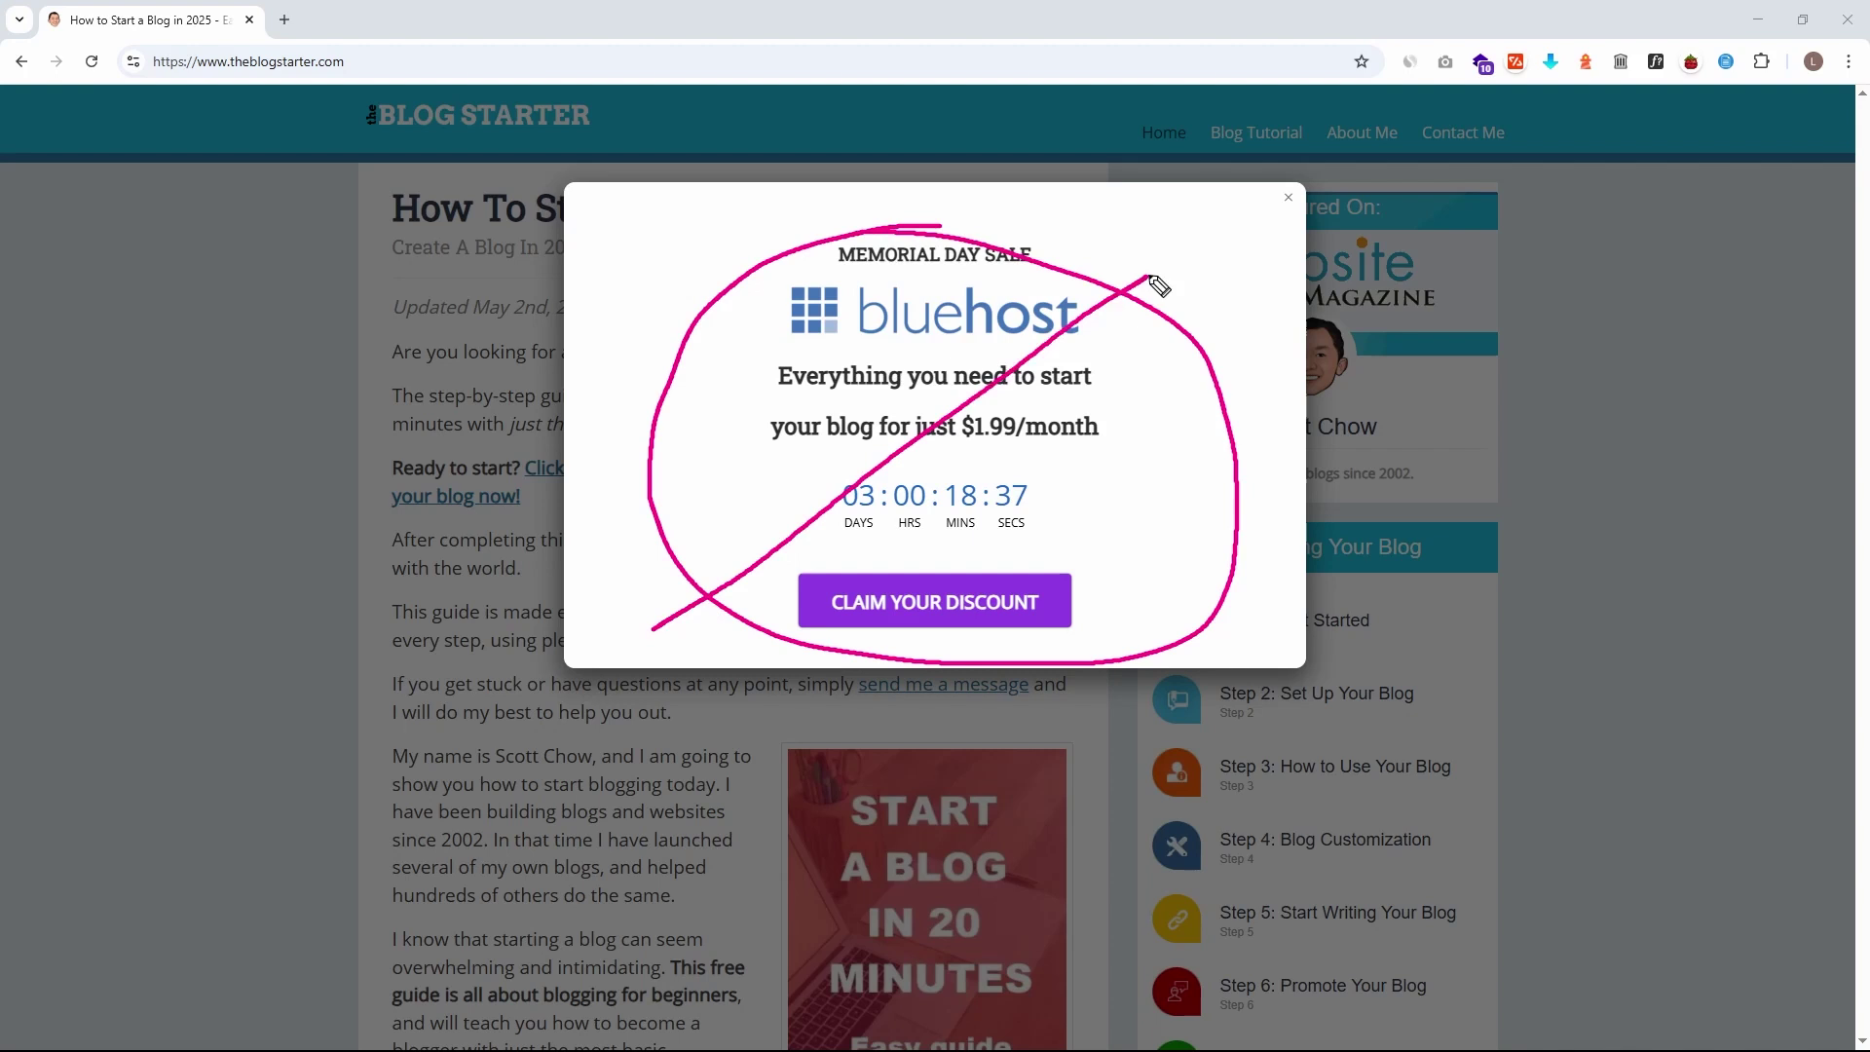
left_click_drag(660, 223, 1225, 581)
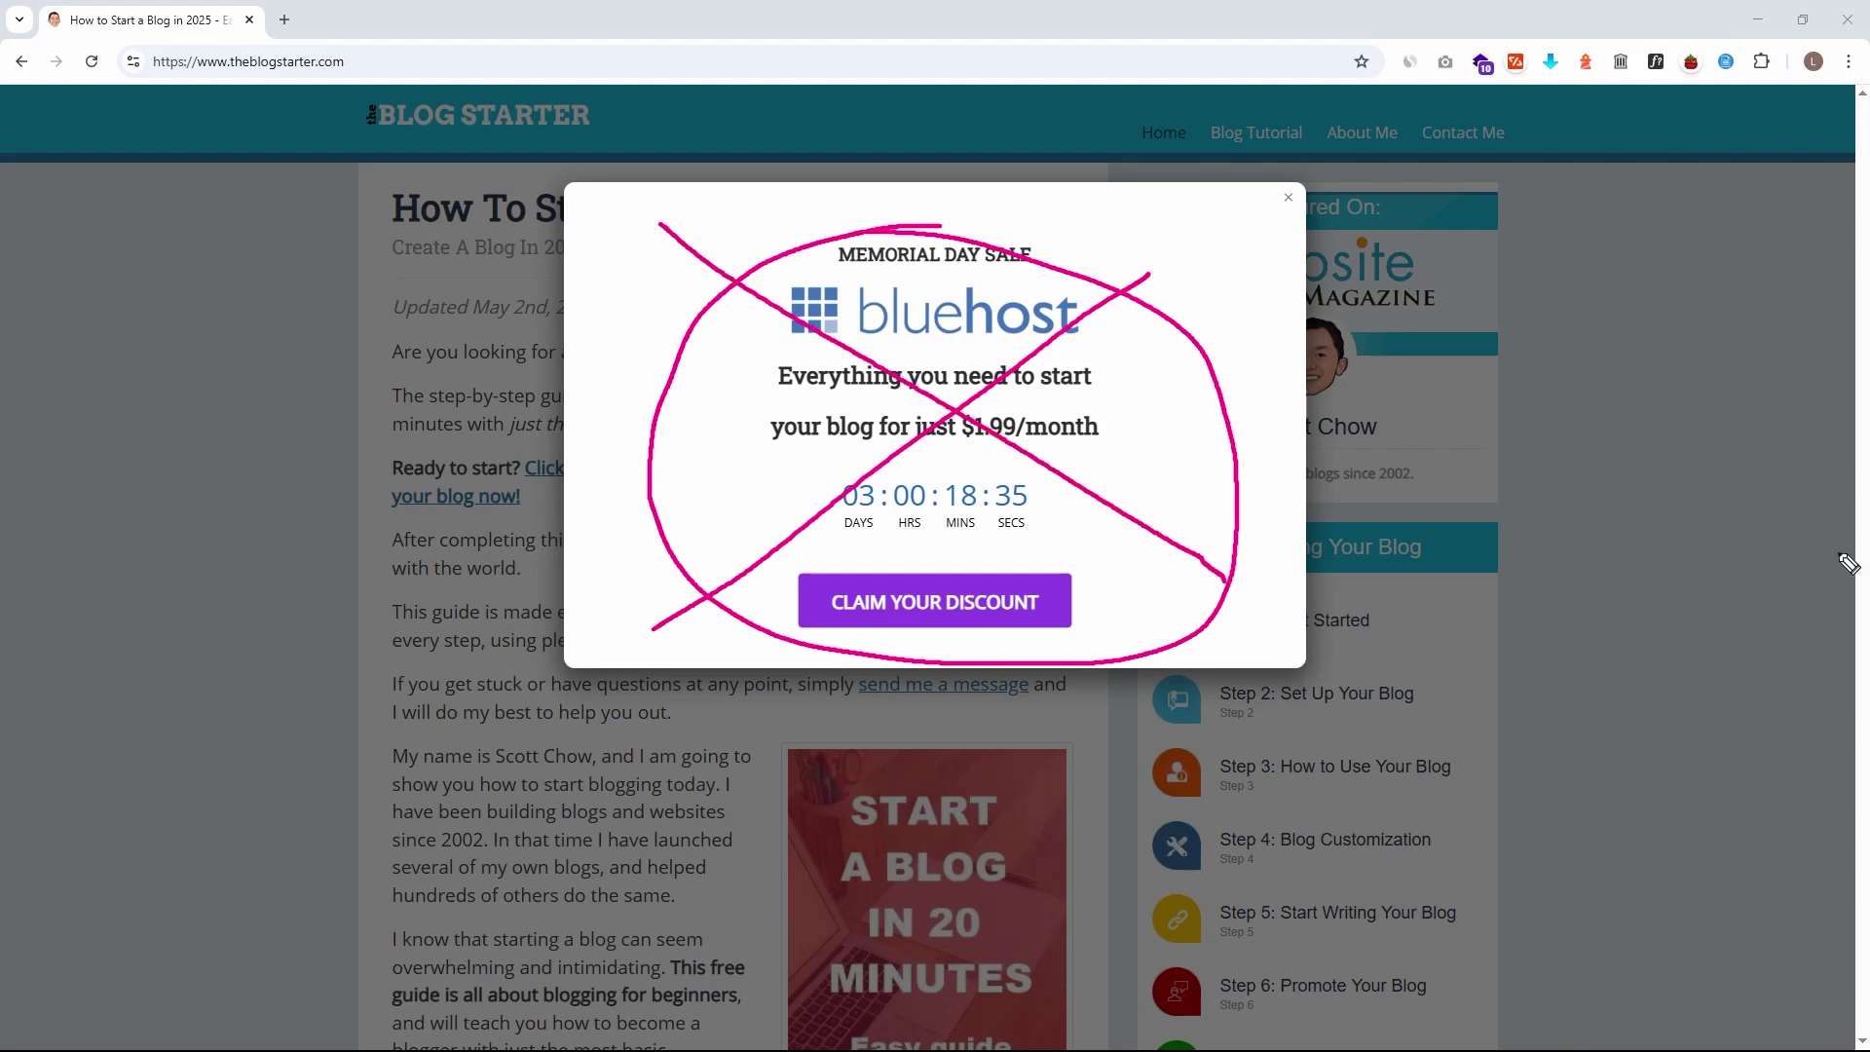
key("Escape")
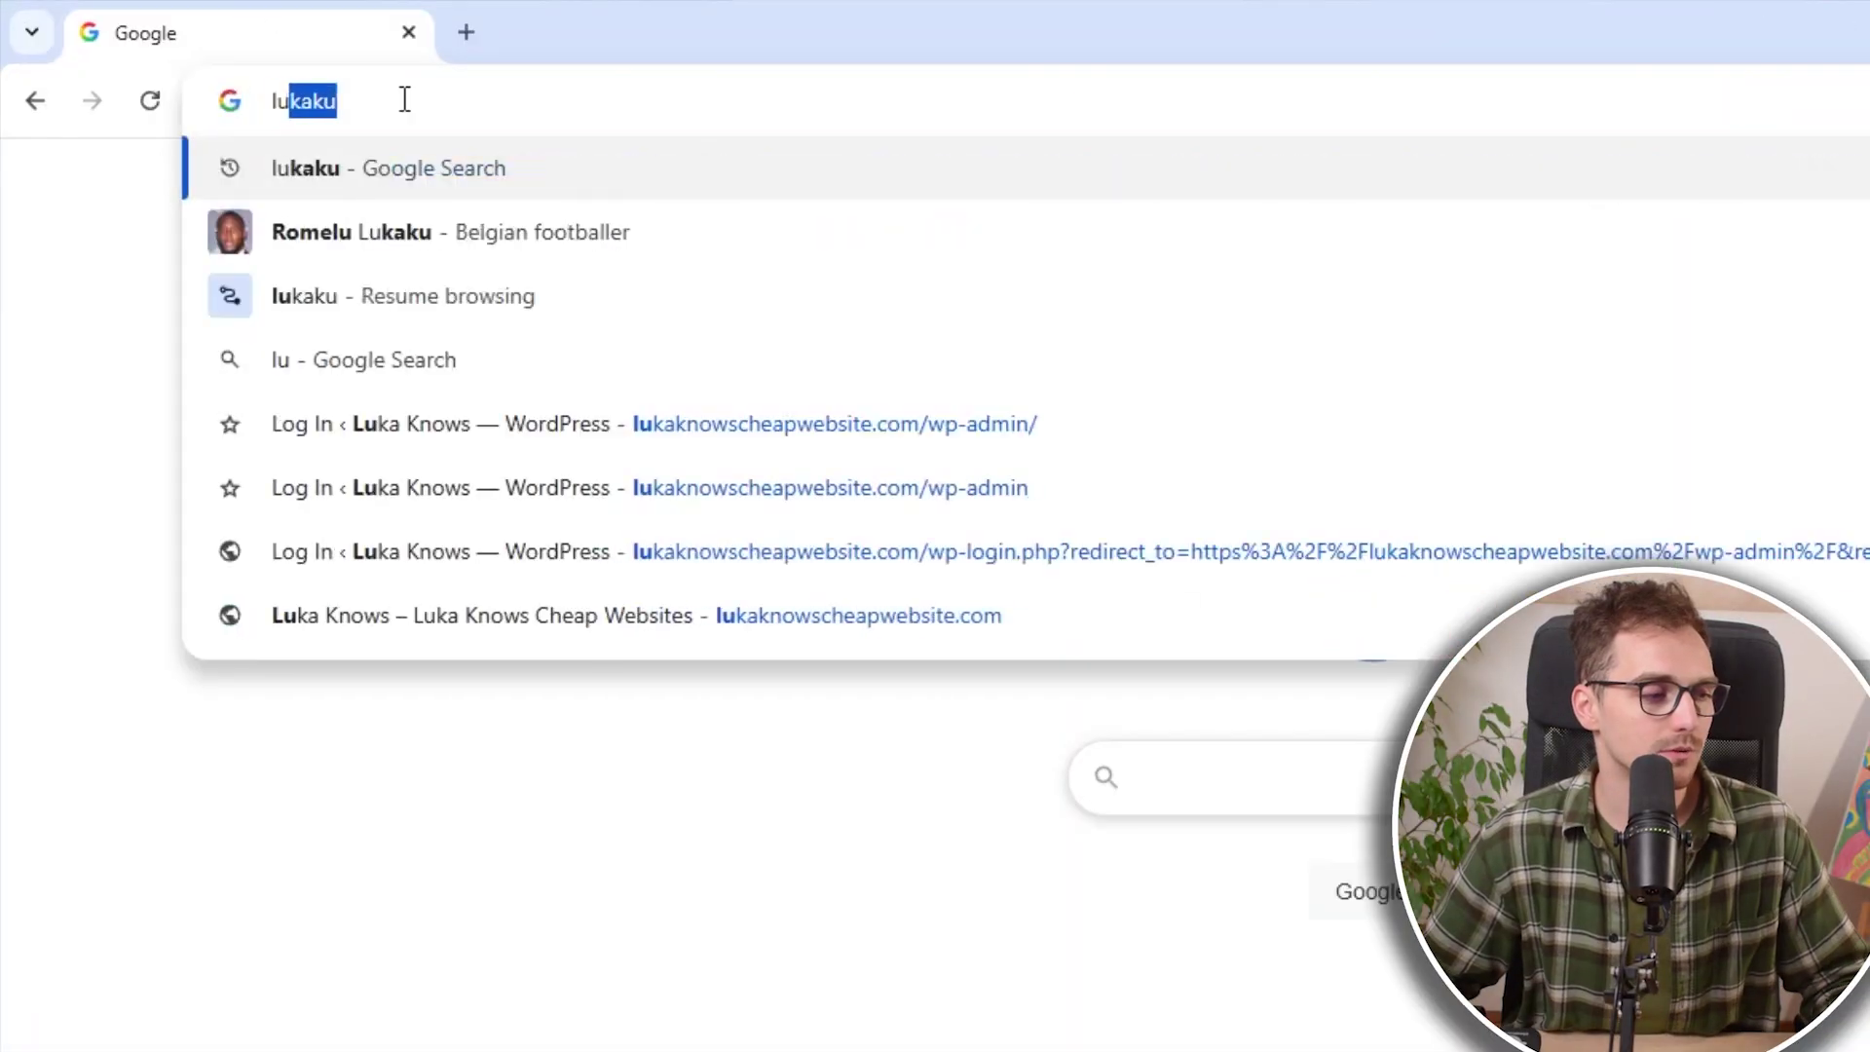
Load lukaknows.com/namecheap and go to Shared Hosting under the Hosting menu.
type("kaknows.com/nam")
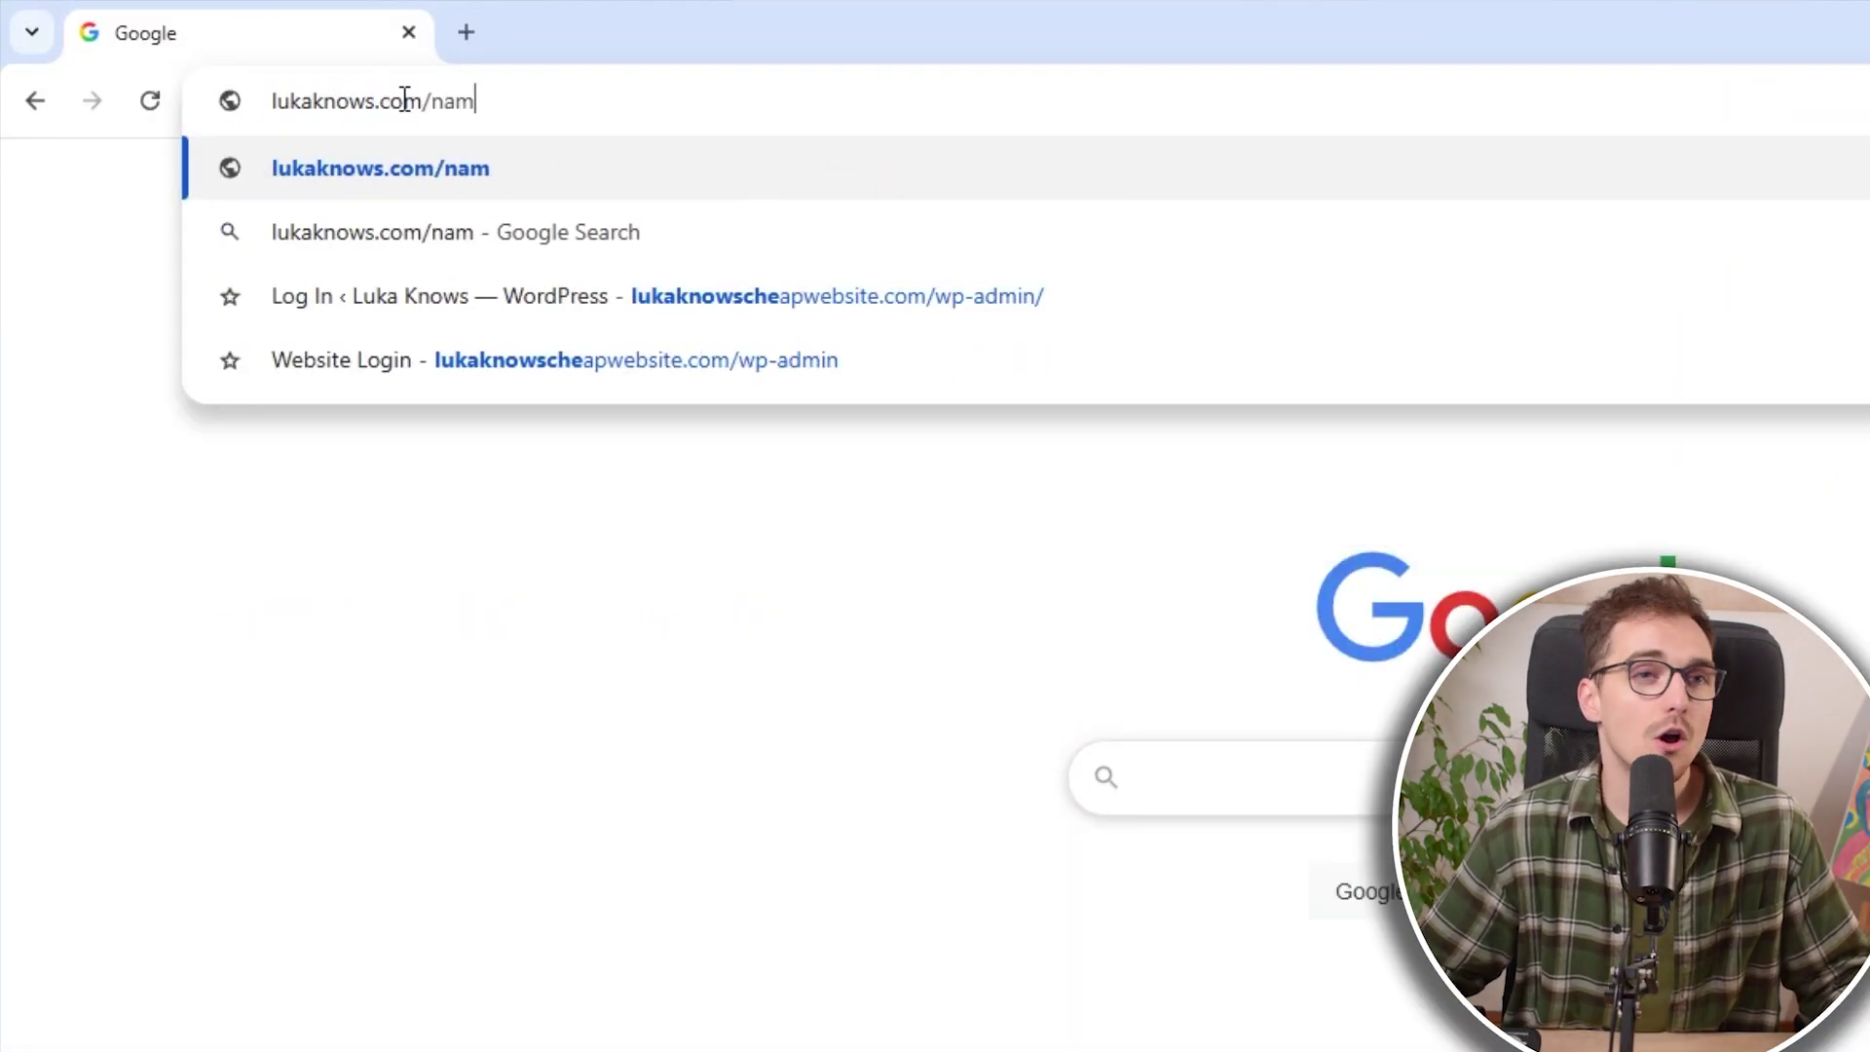
type("echeap")
key("Return")
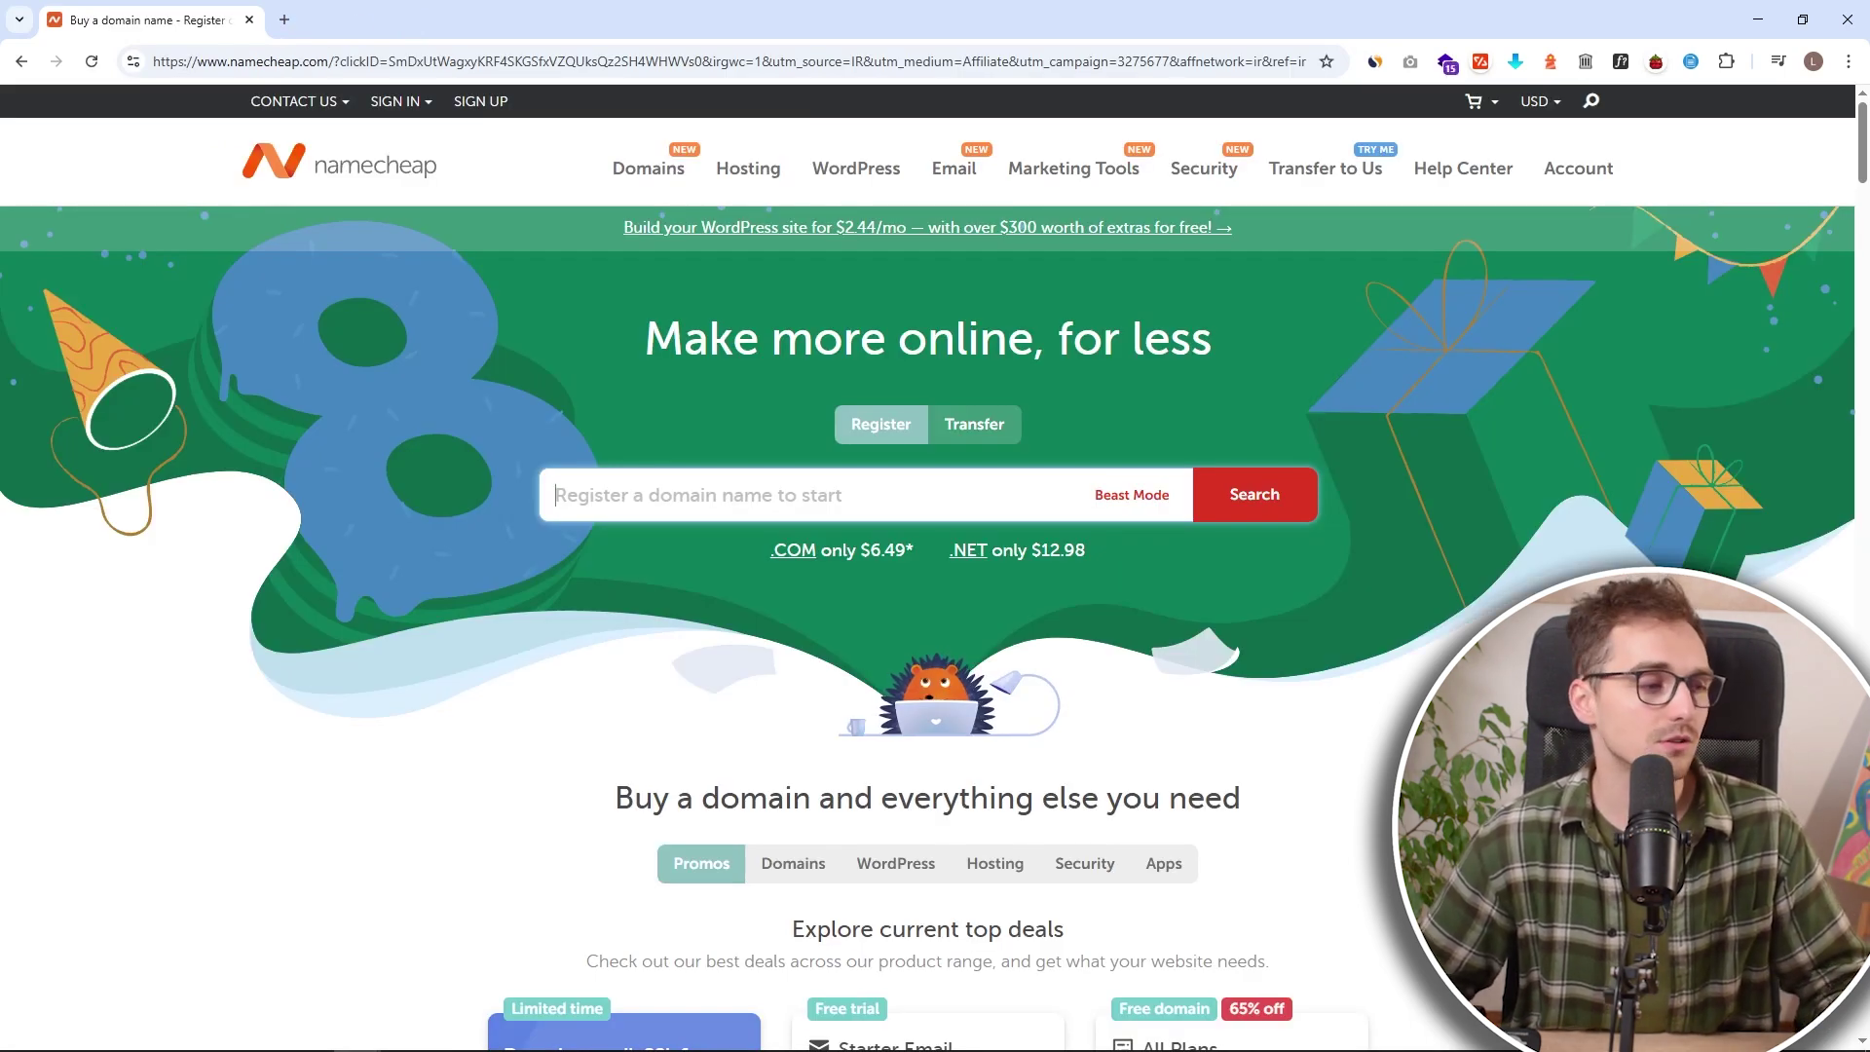
mouse_move(688, 168)
mouse_move(746, 175)
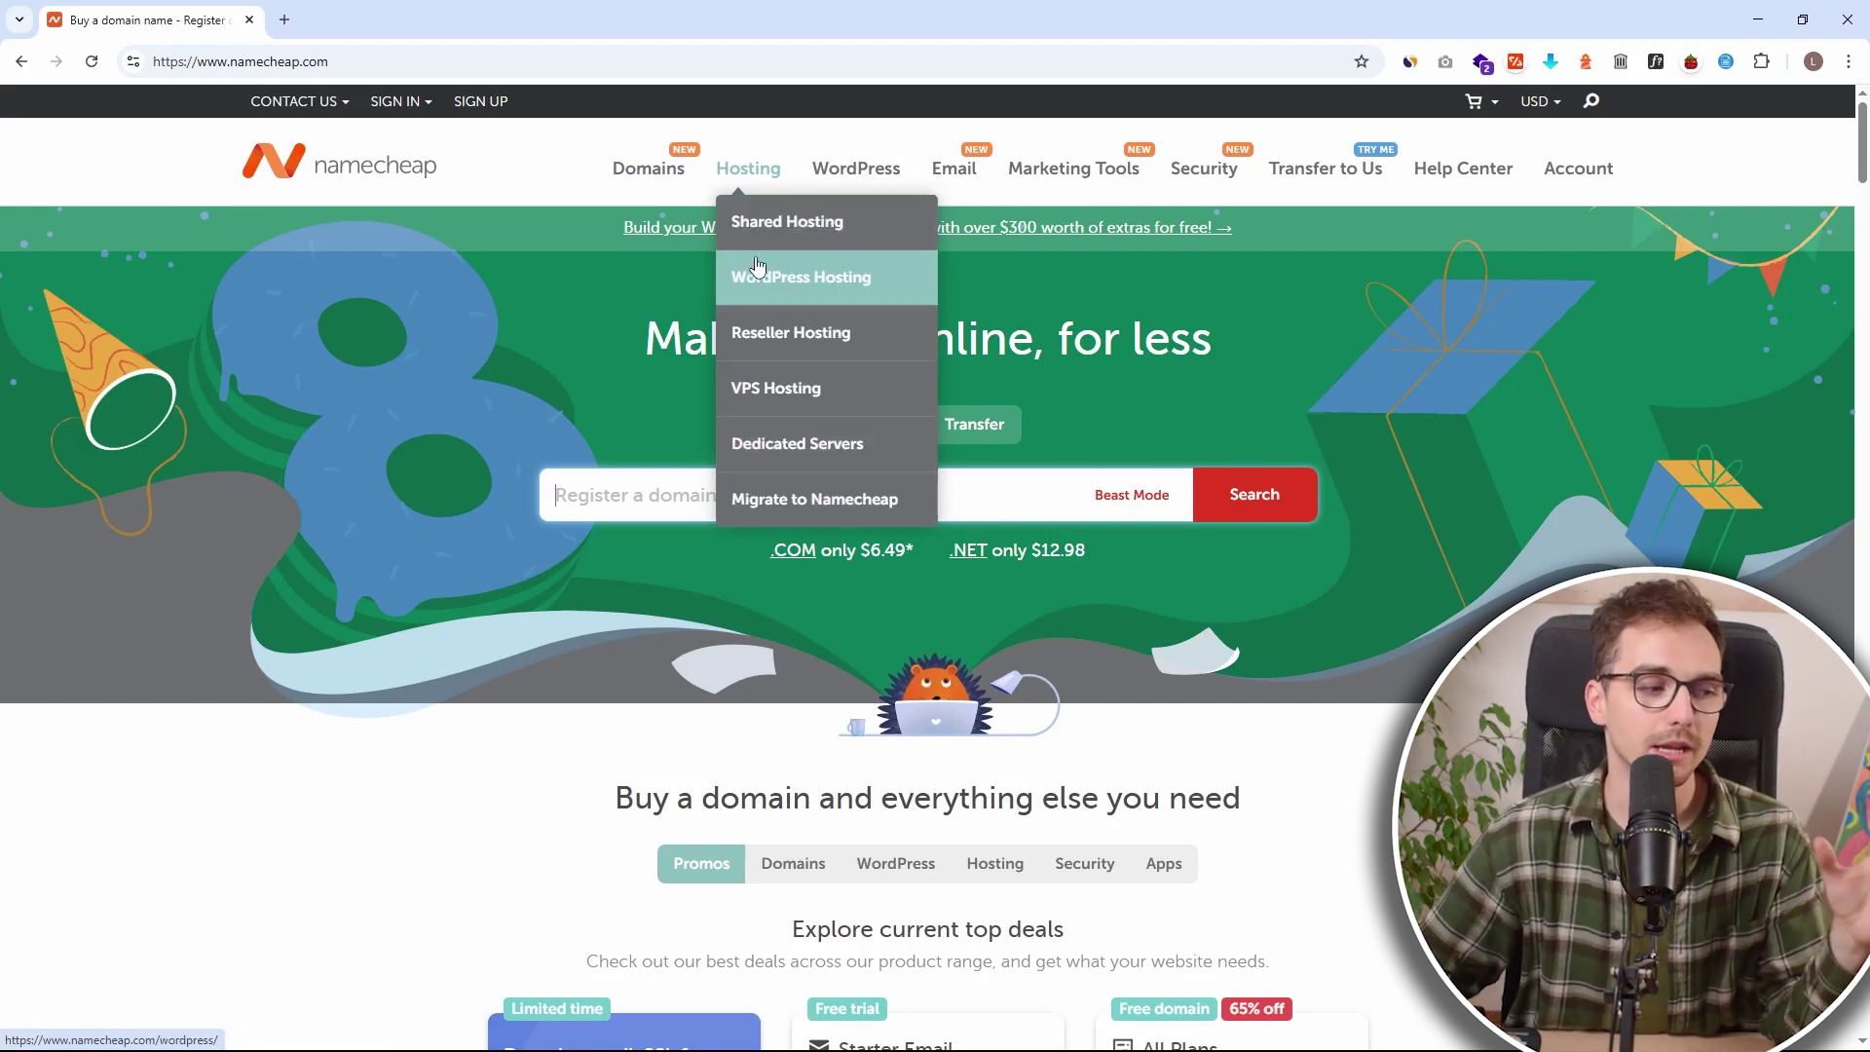
mouse_move(872, 172)
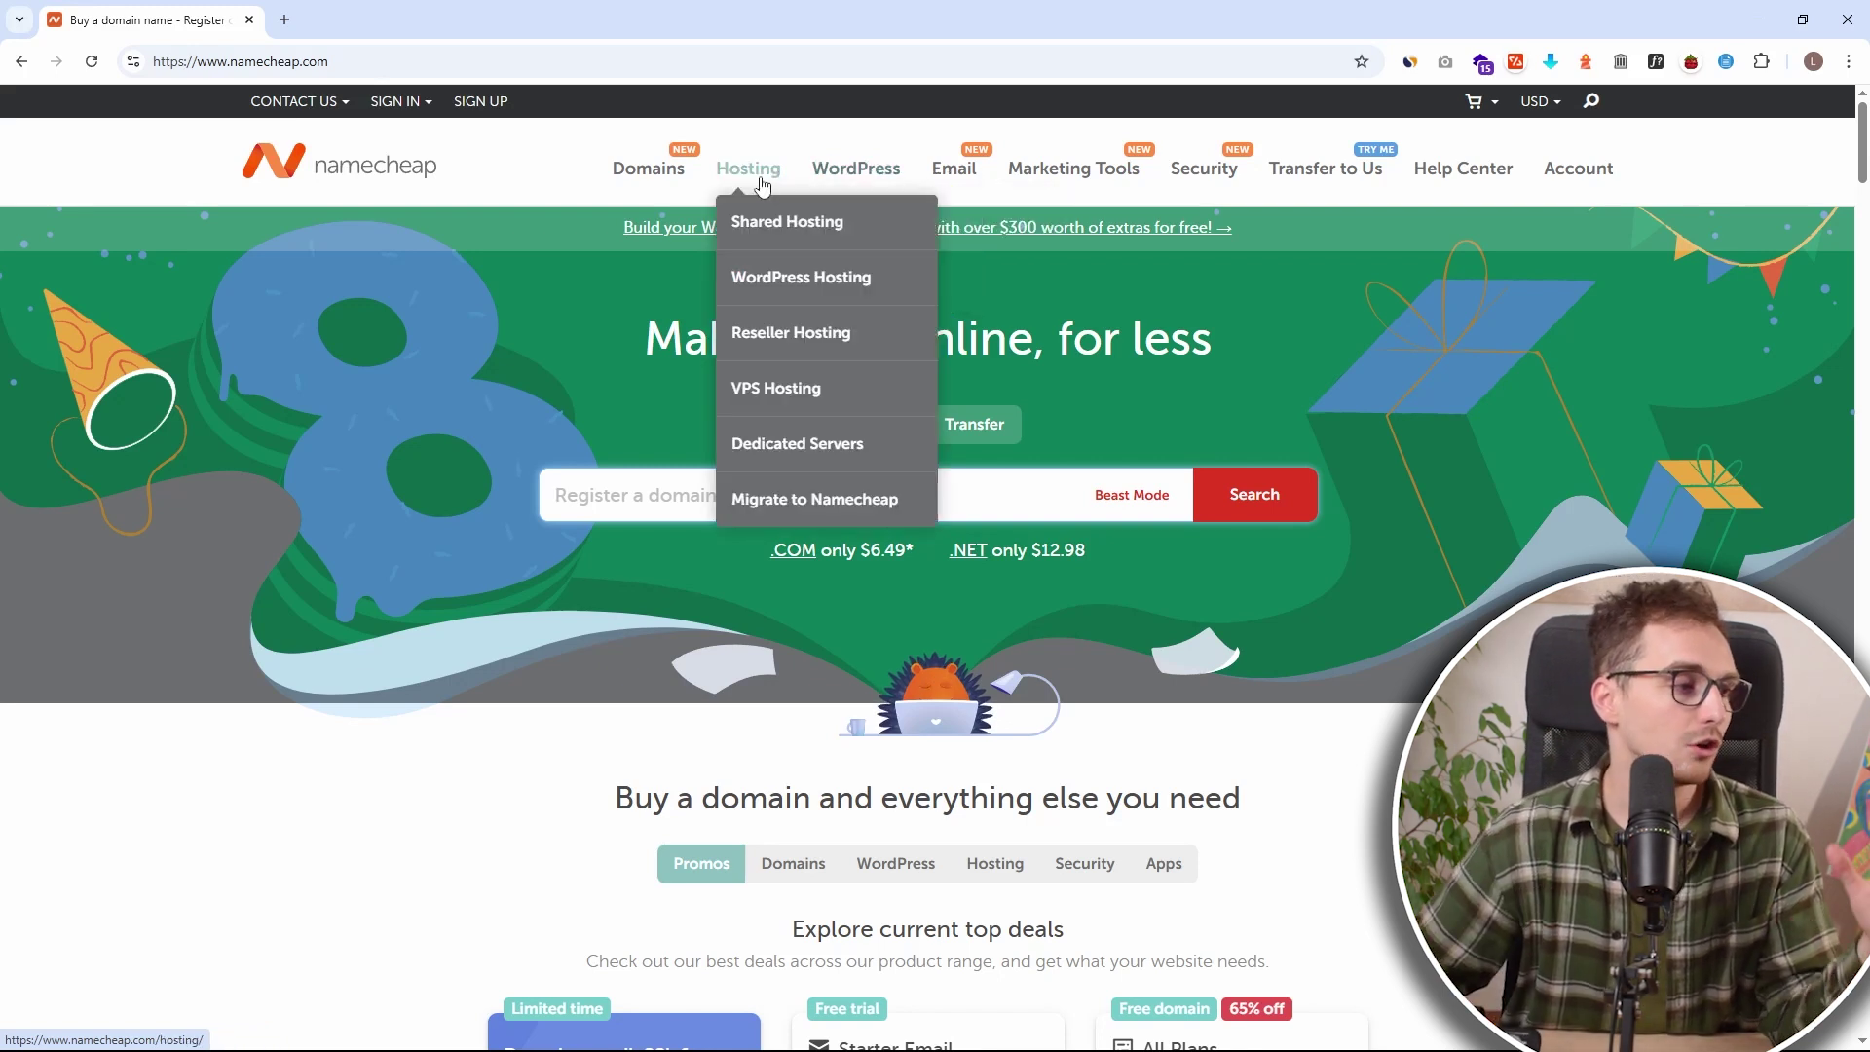
left_click(789, 233)
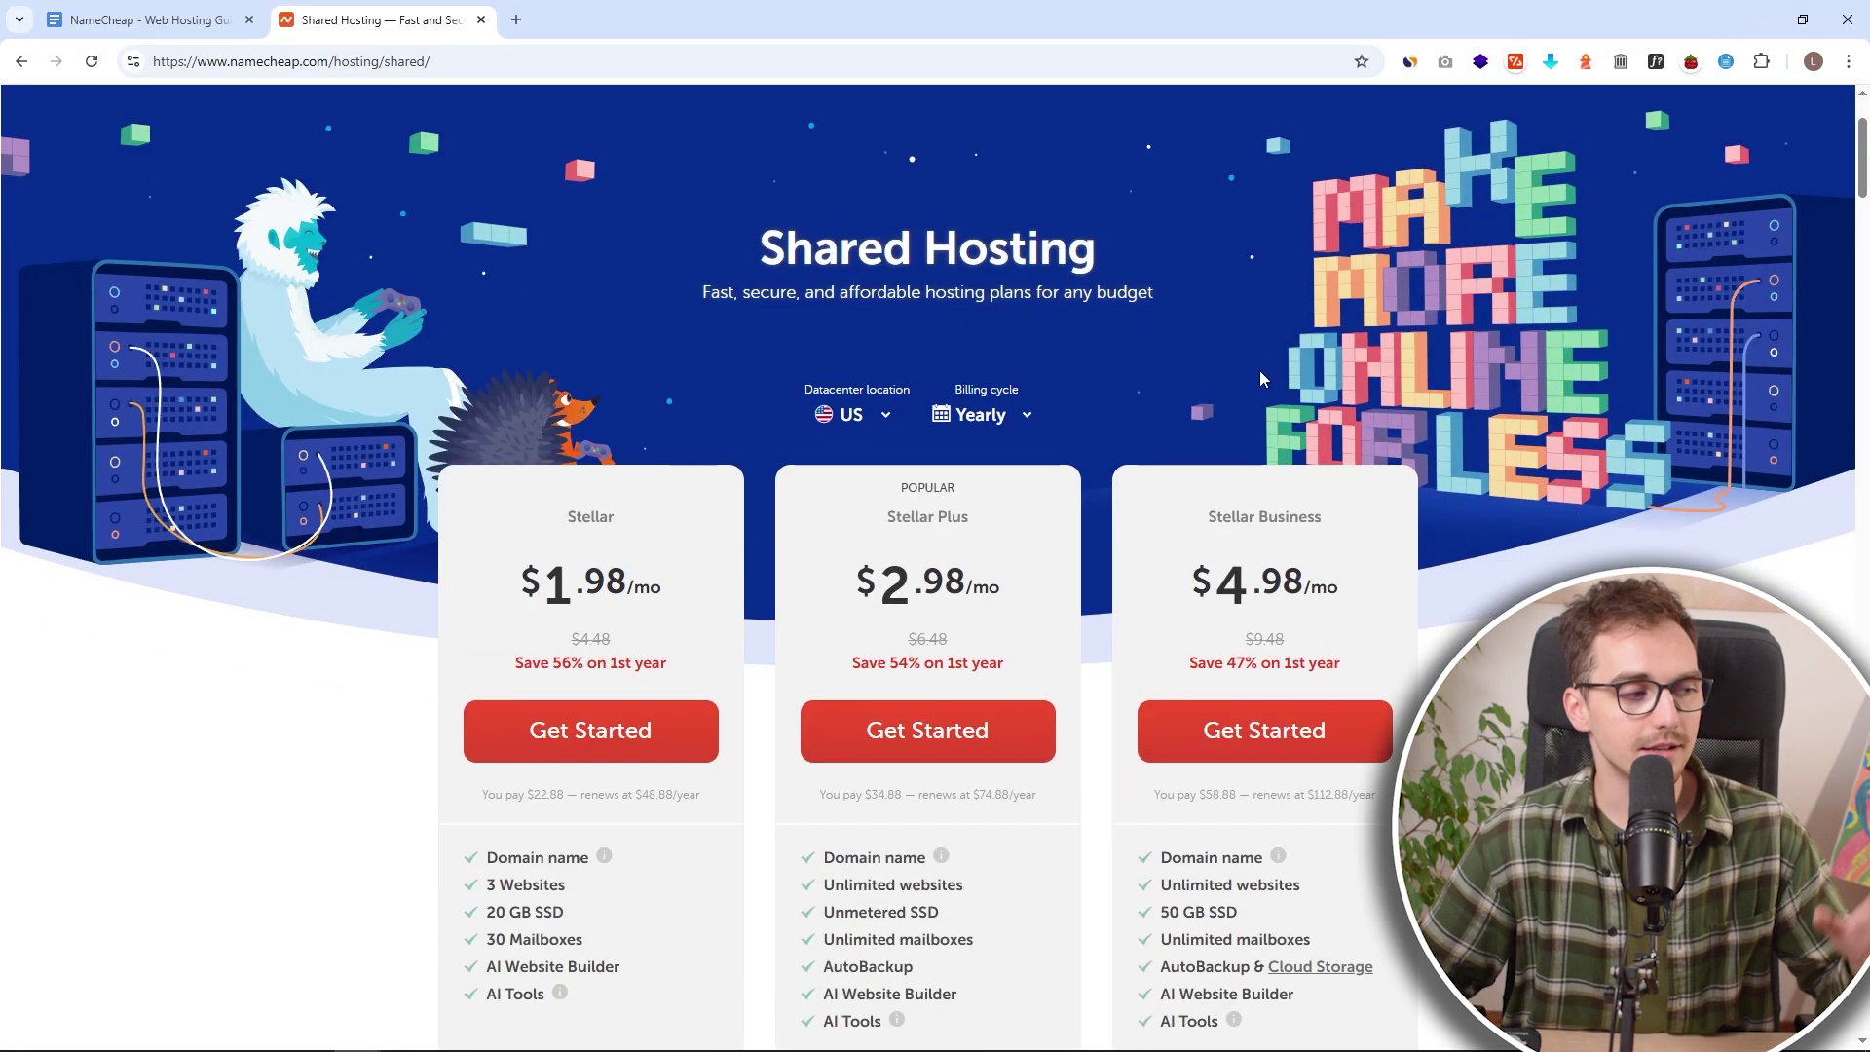
Keep the United States datacenter and start checkout for the Stellar plan.
scroll(1257, 372, "down", 3)
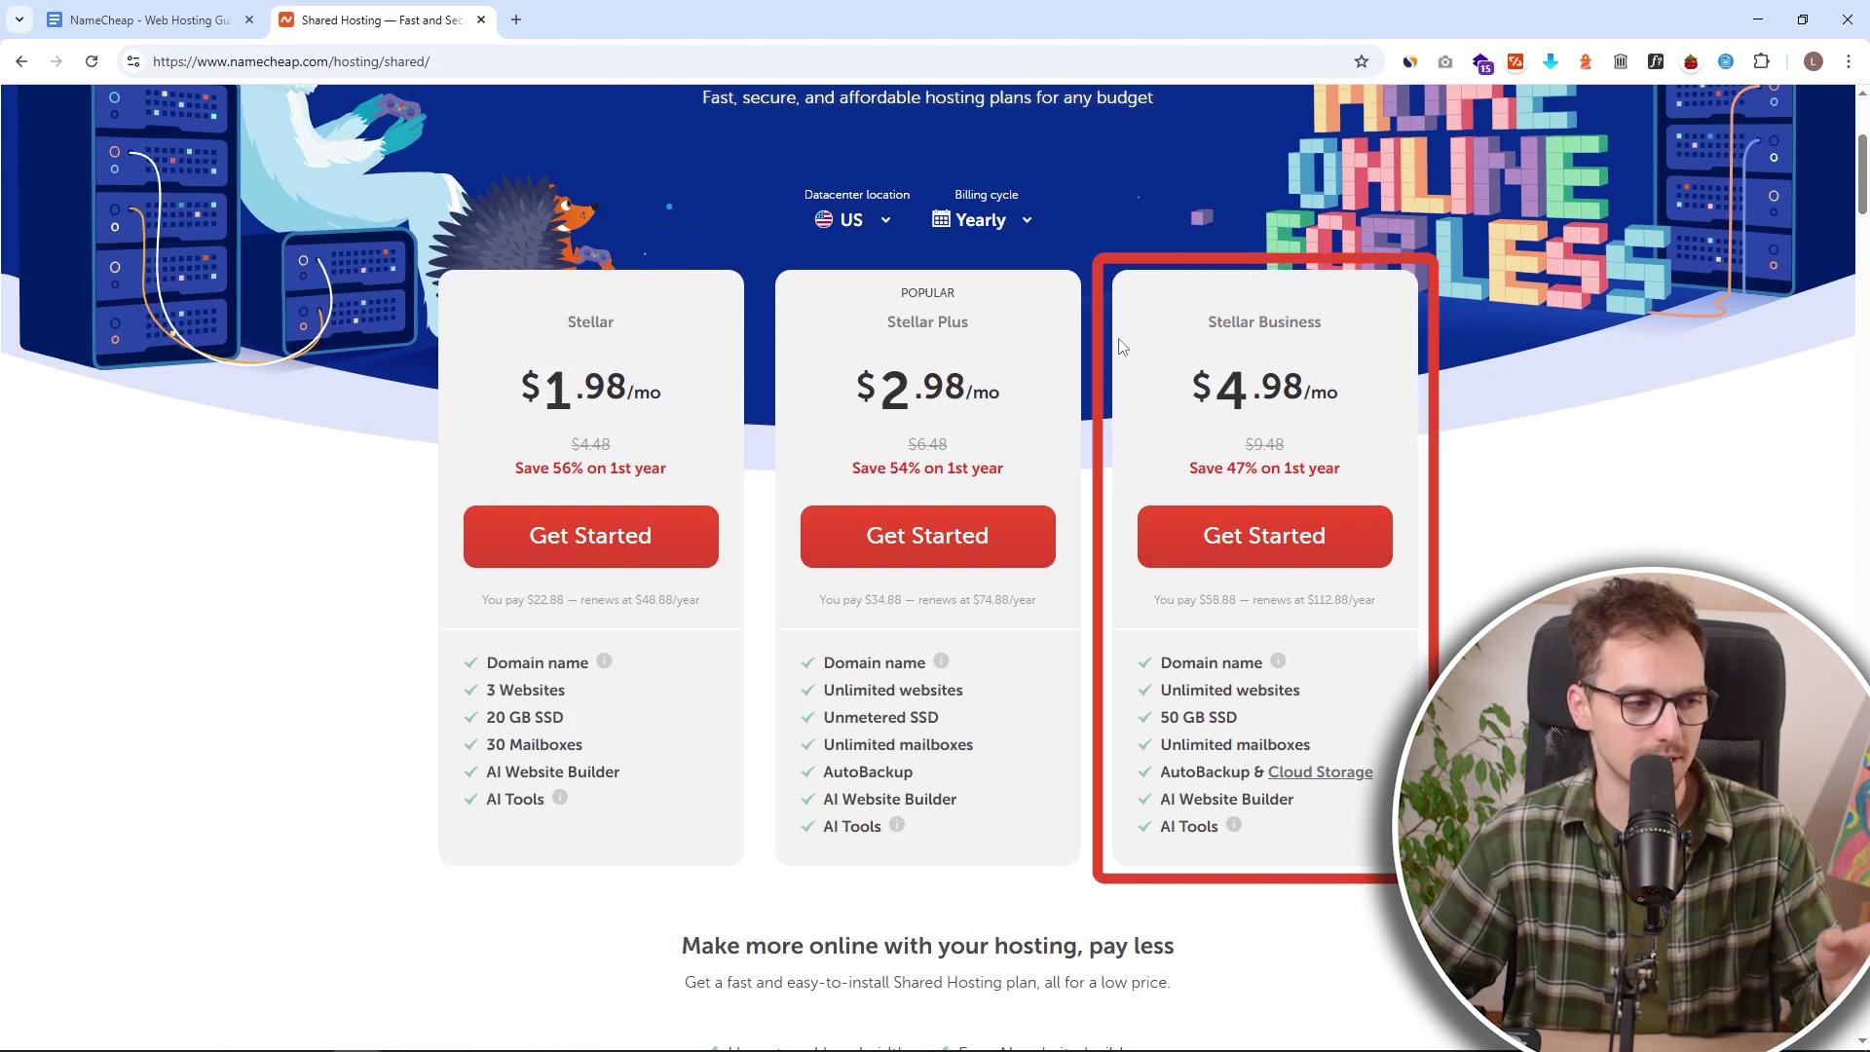
scroll(1189, 364, "up", 1)
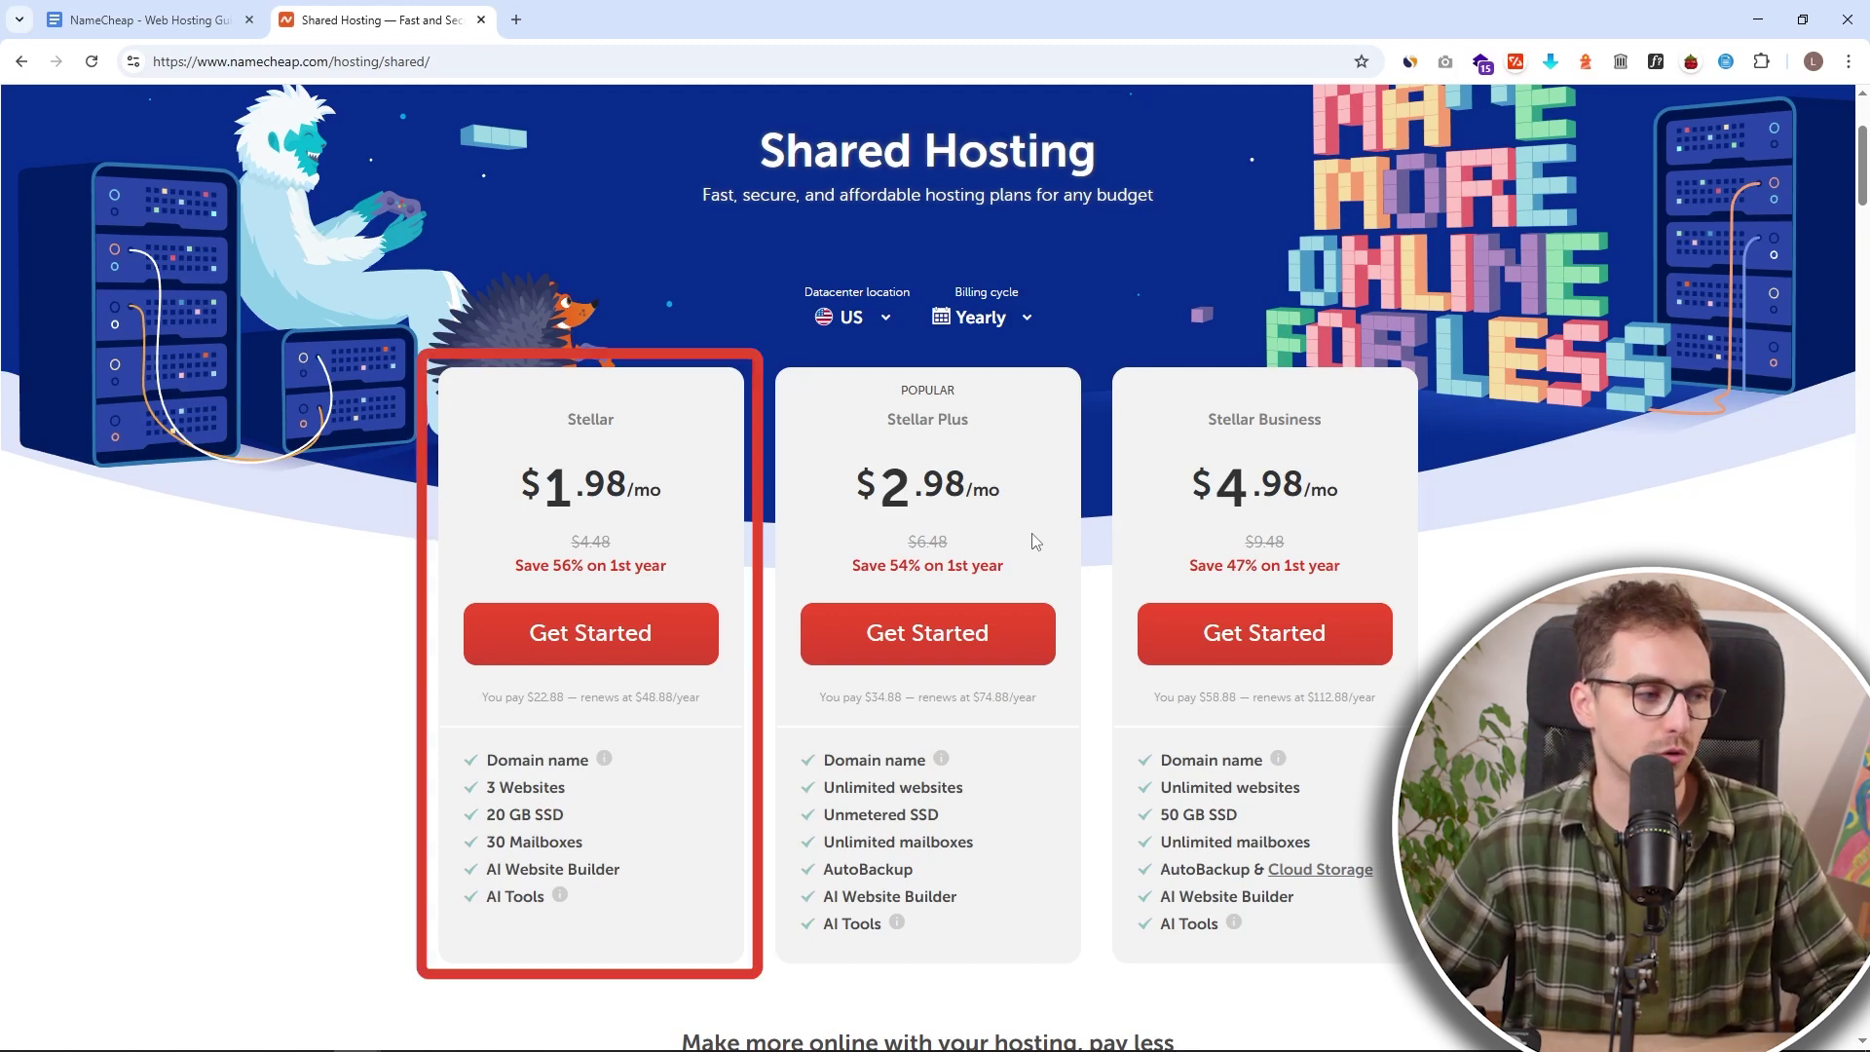
scroll(1036, 542, "up", 1)
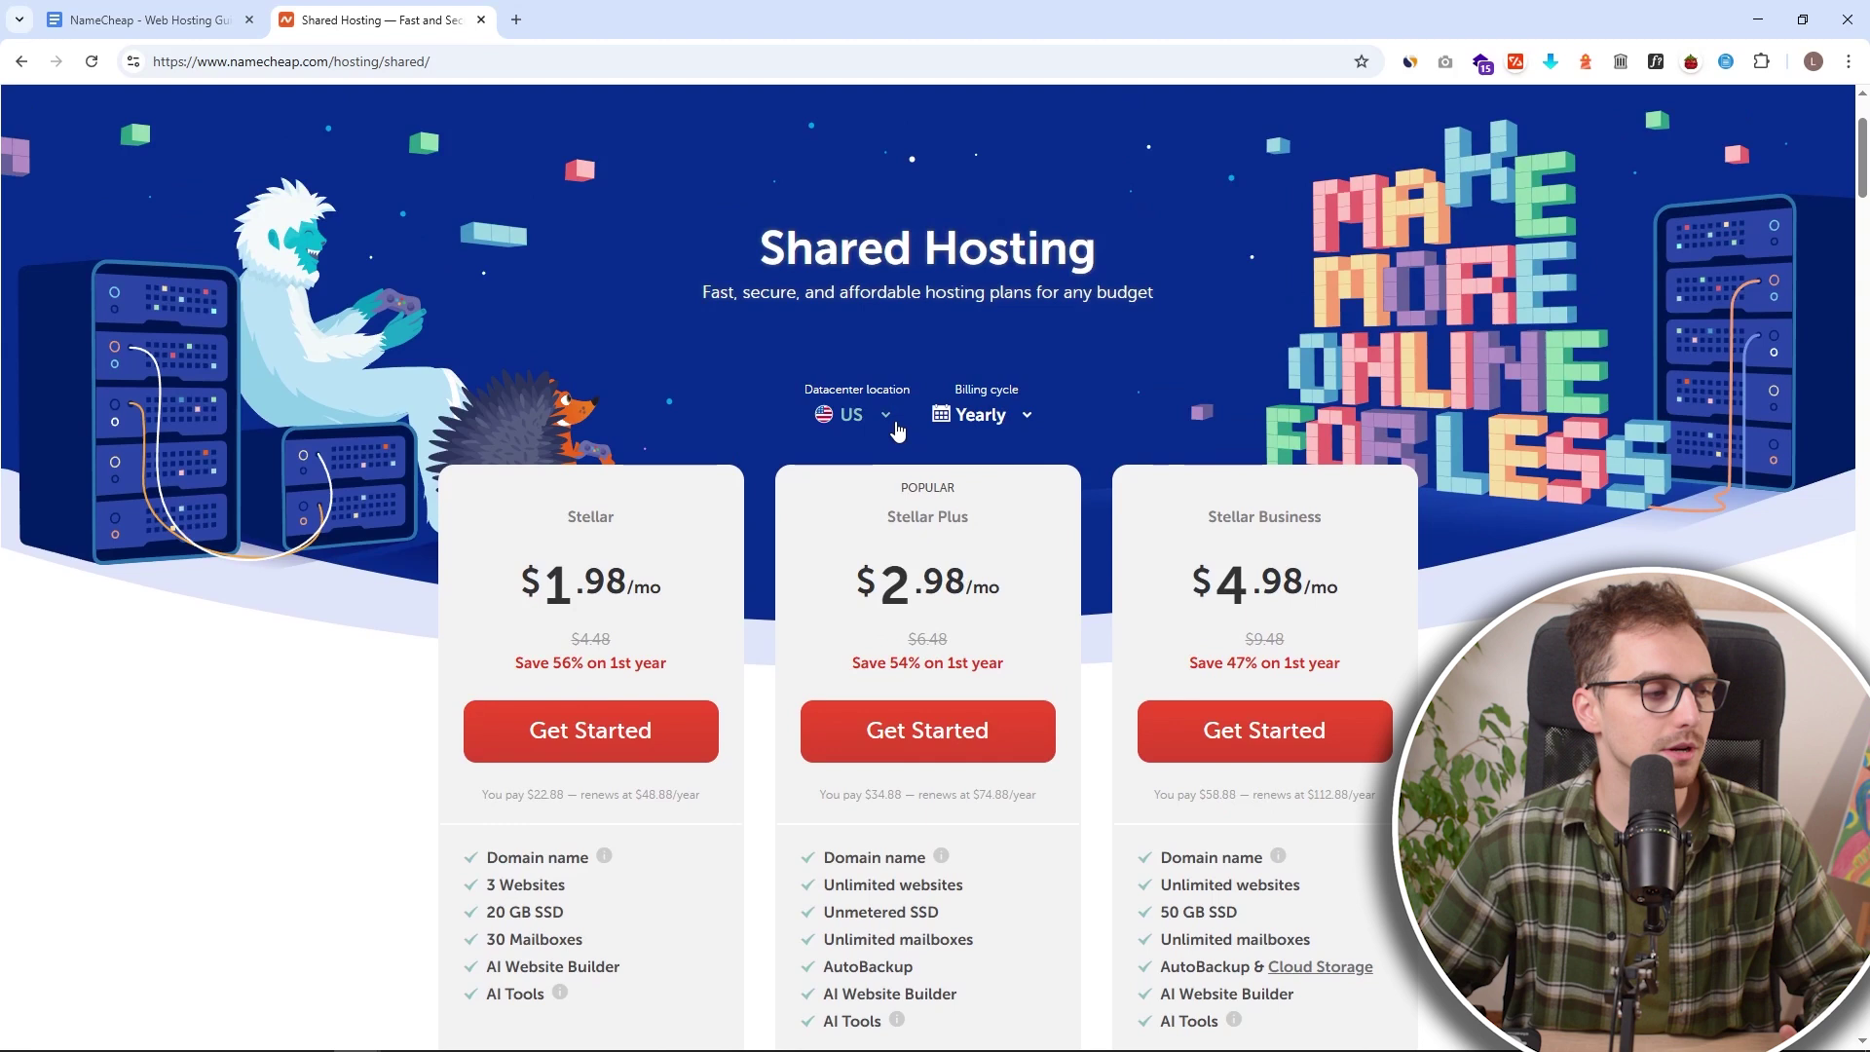
left_click(895, 426)
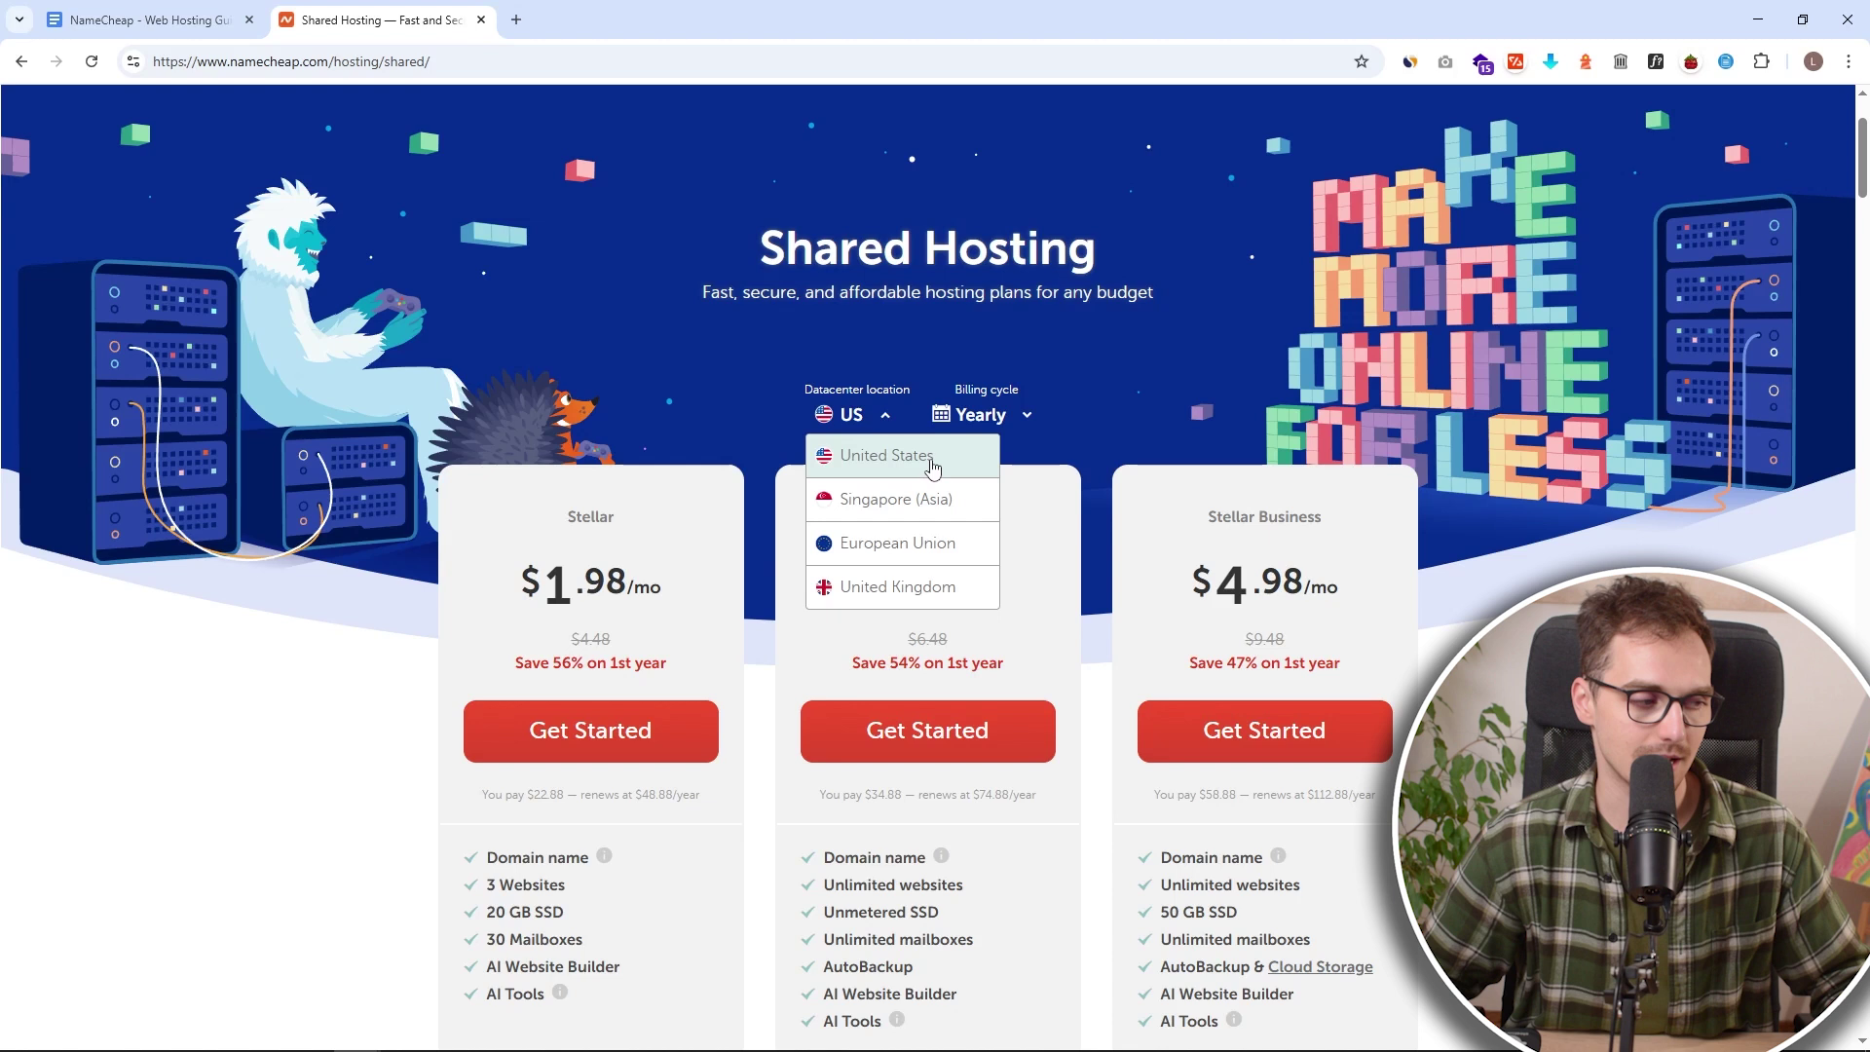
left_click(930, 462)
scroll(725, 542, "down", 1)
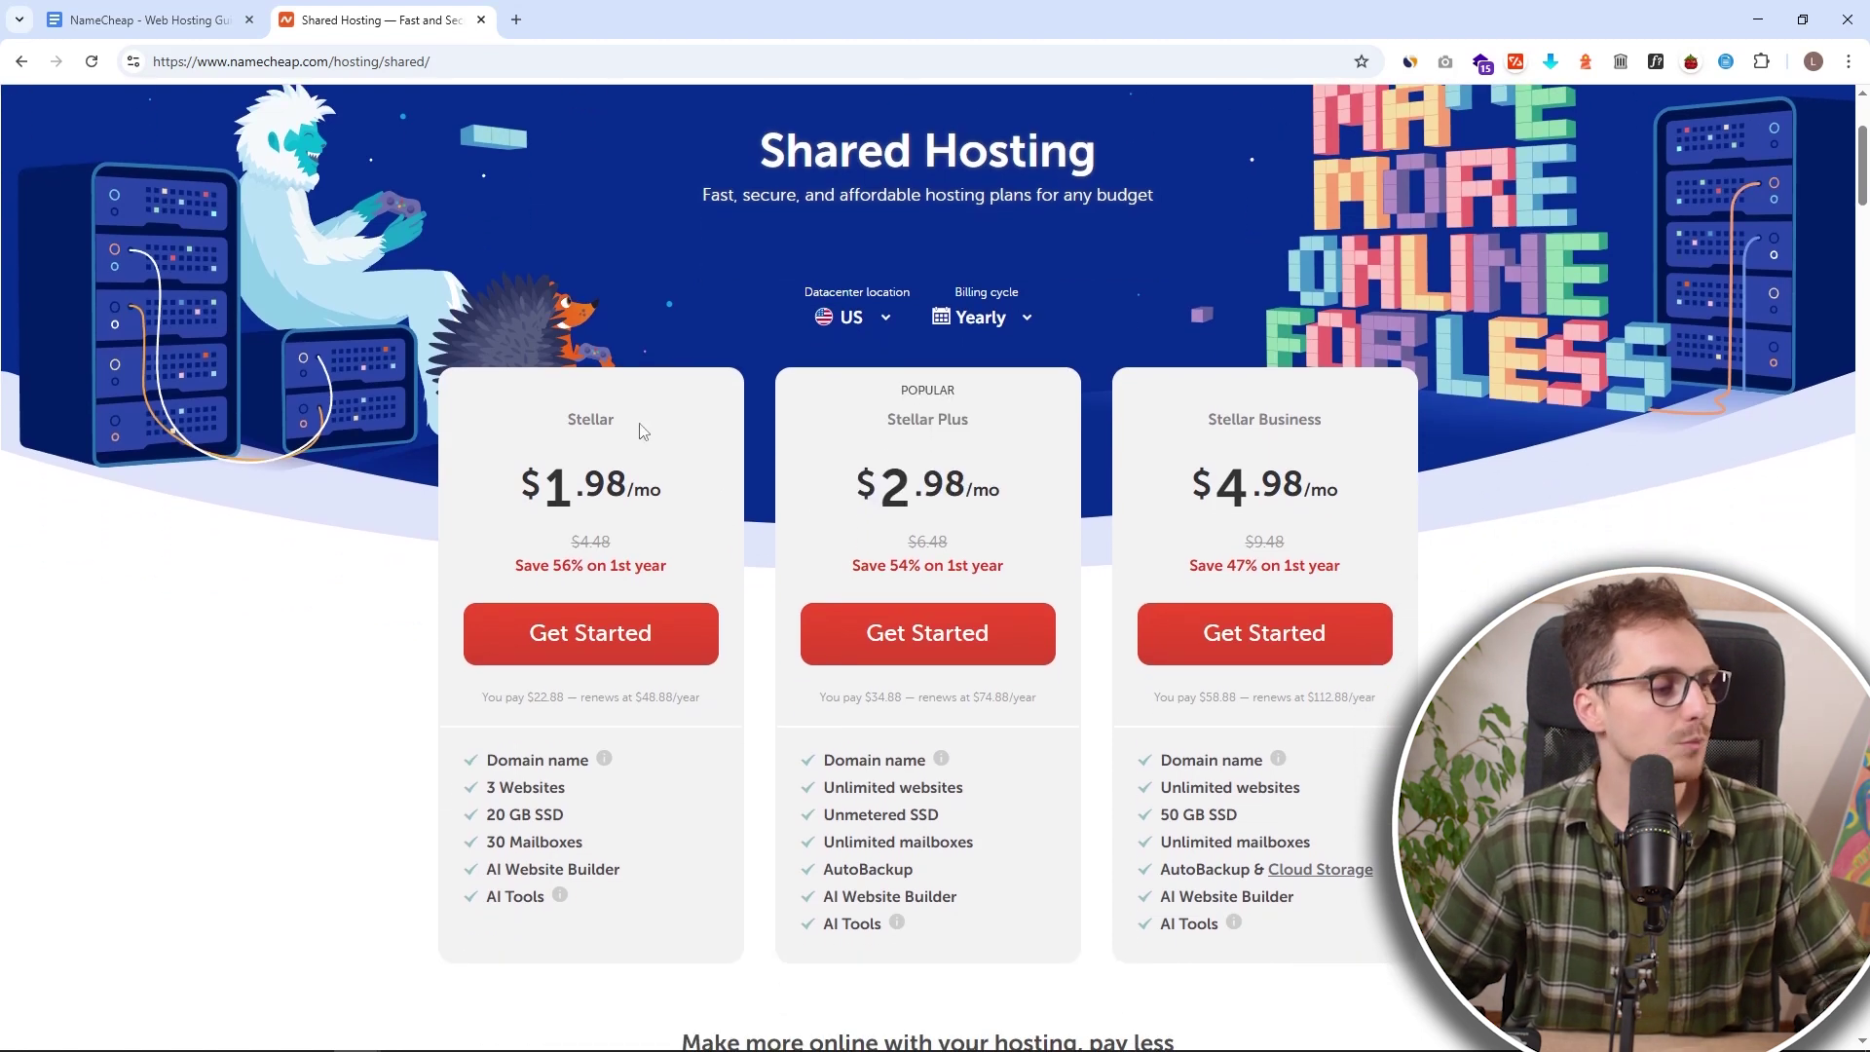
scroll(724, 448, "down", 1)
left_click(588, 535)
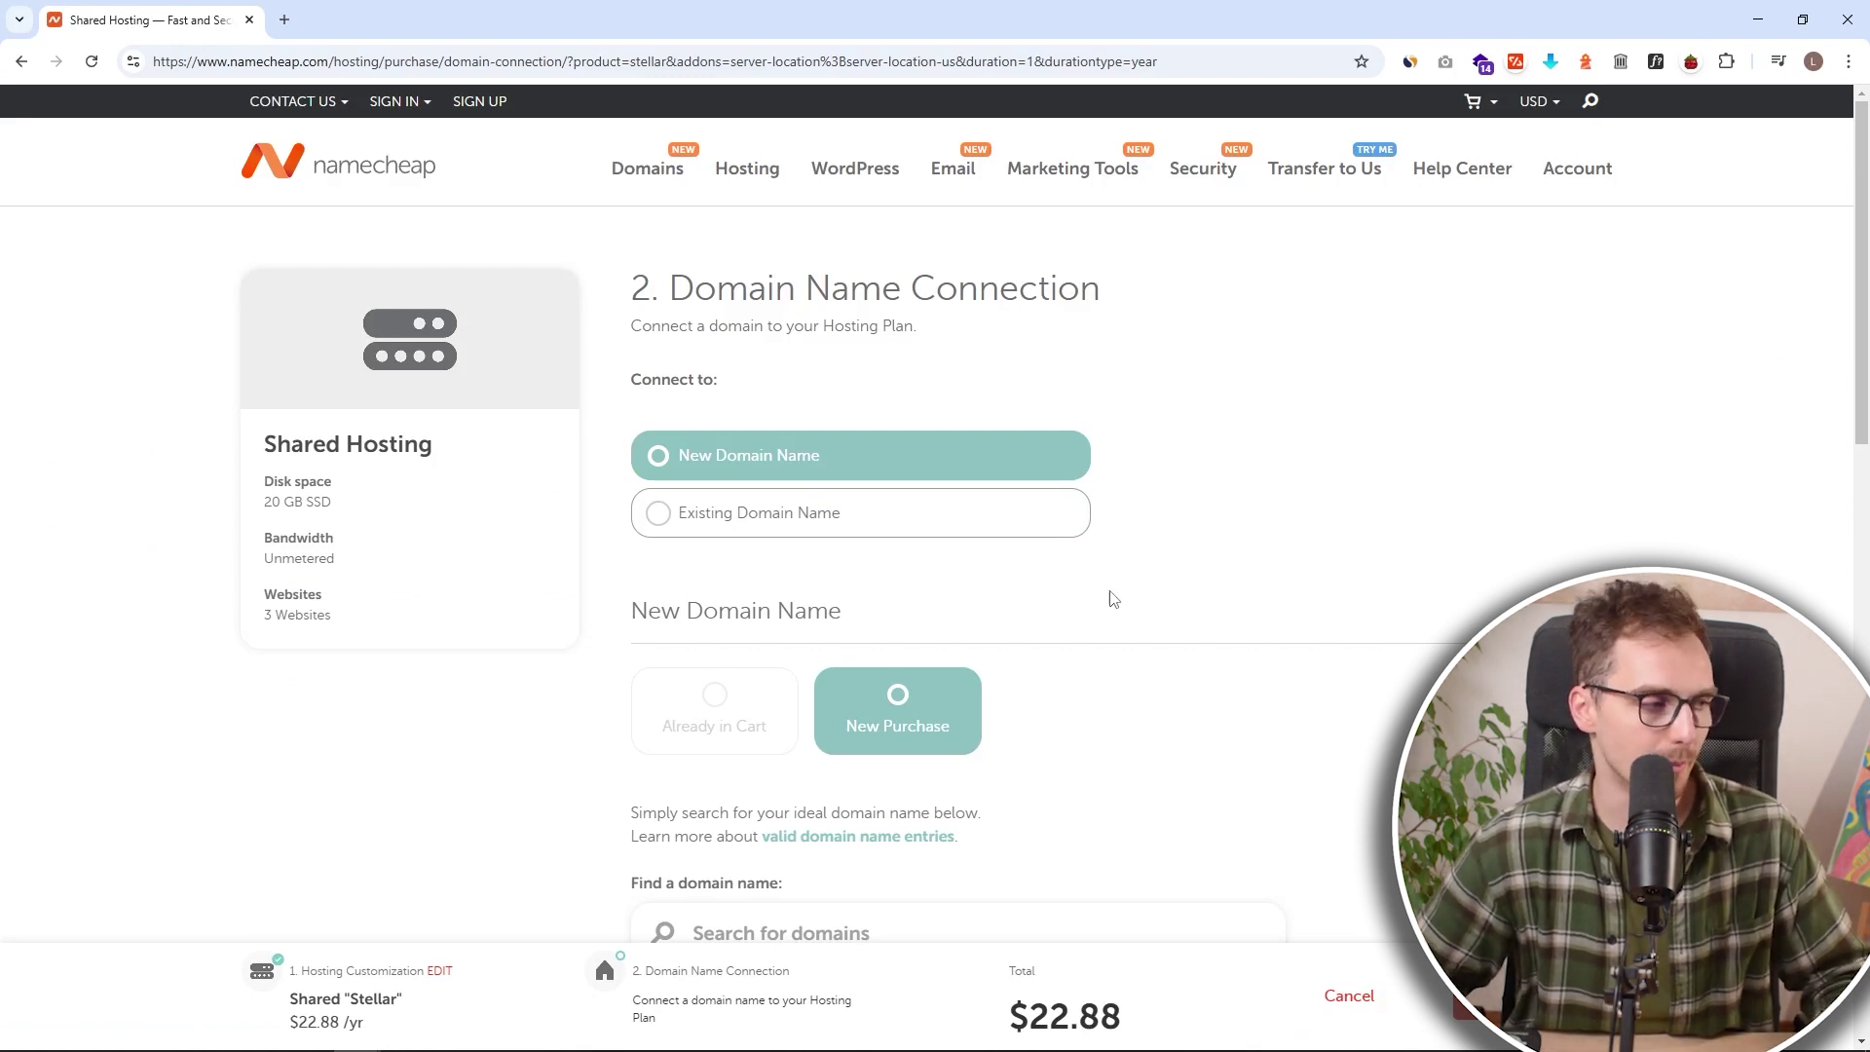
Search the pasted domain name and connect its available .com to the Stellar hosting.
scroll(1113, 598, "down", 5)
left_click(1018, 933)
type("lukaknowscheapwebsite.com")
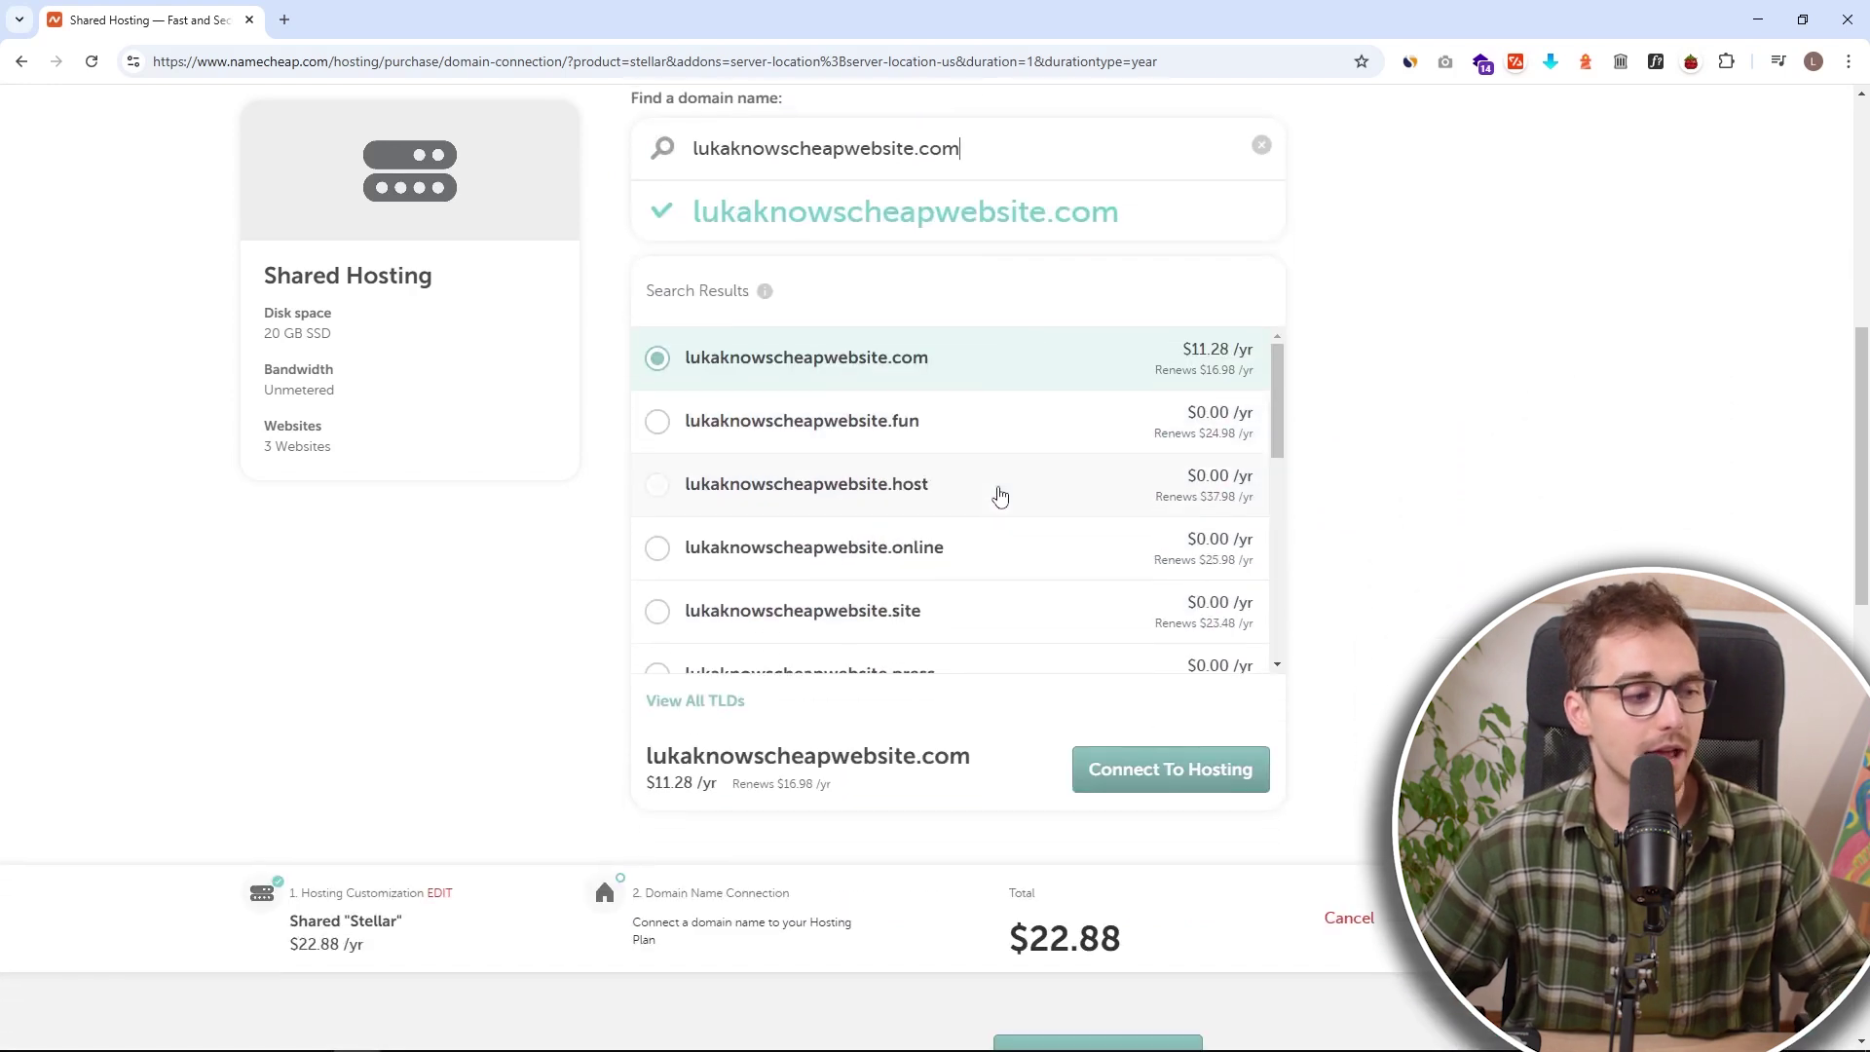
left_click(1152, 779)
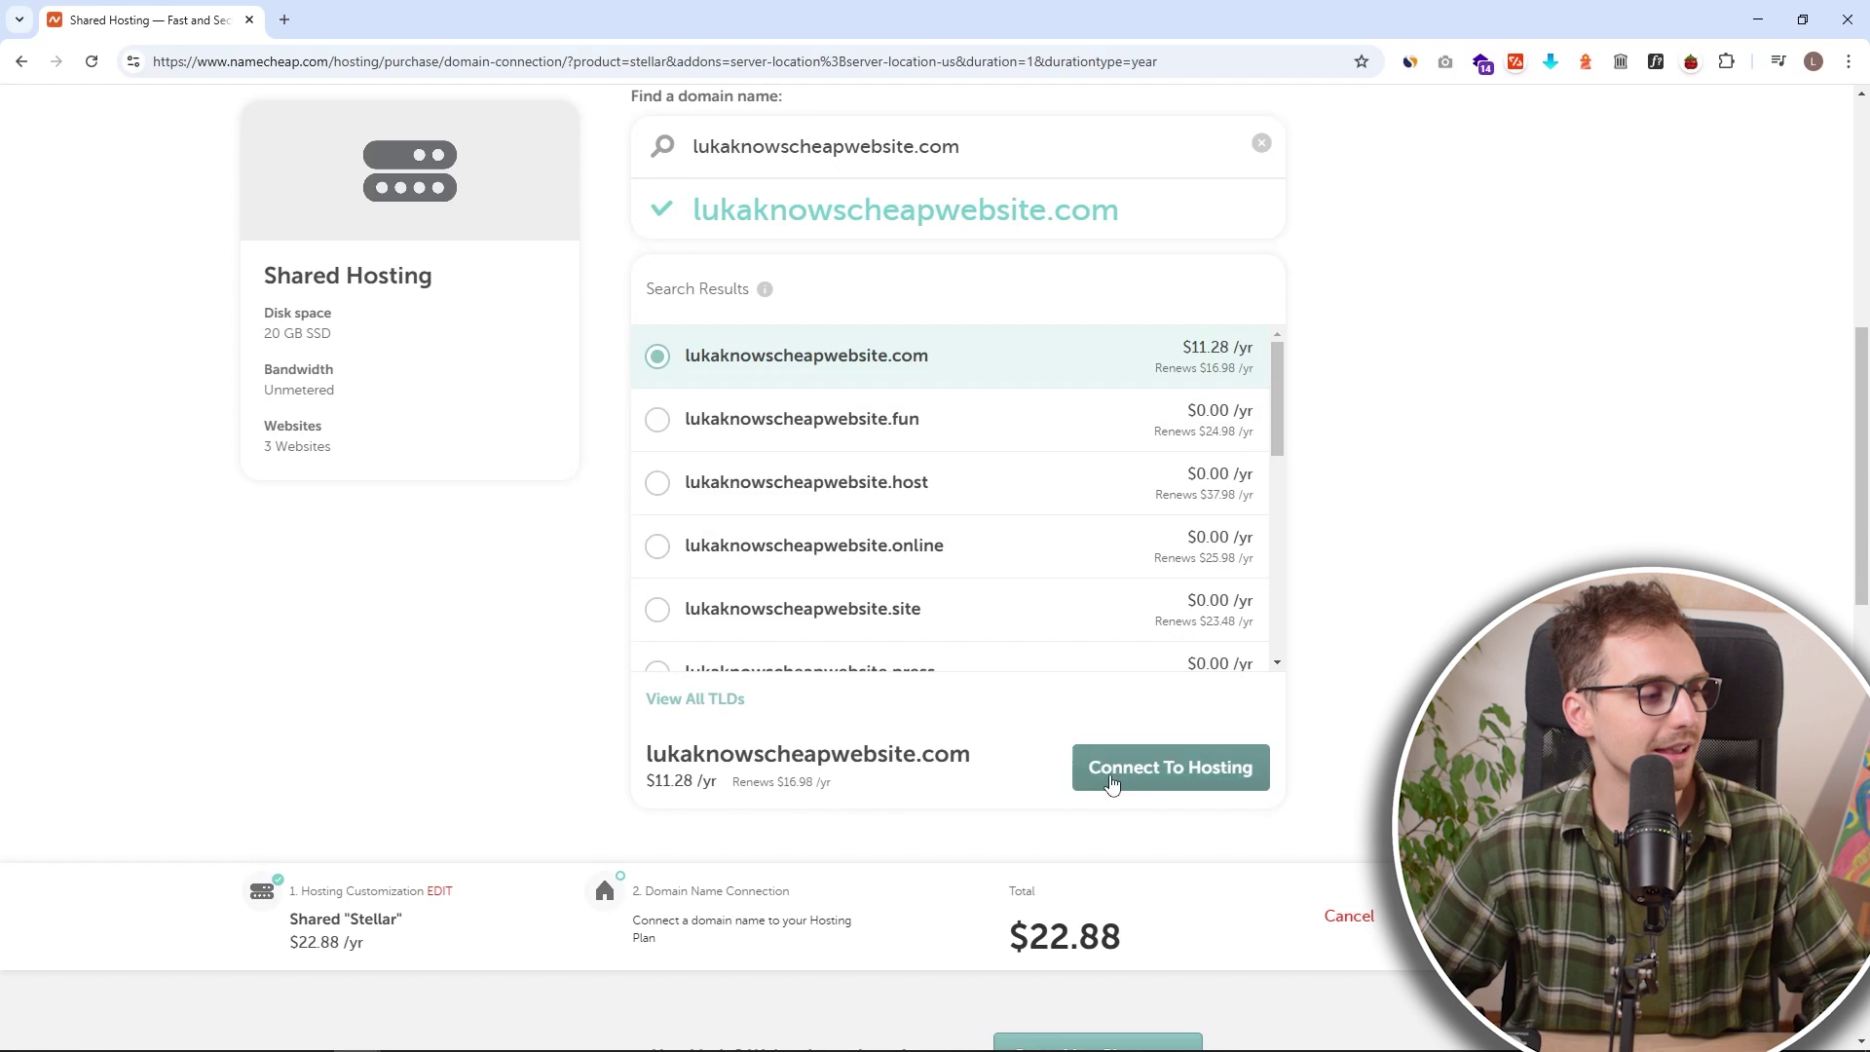
left_click(1145, 769)
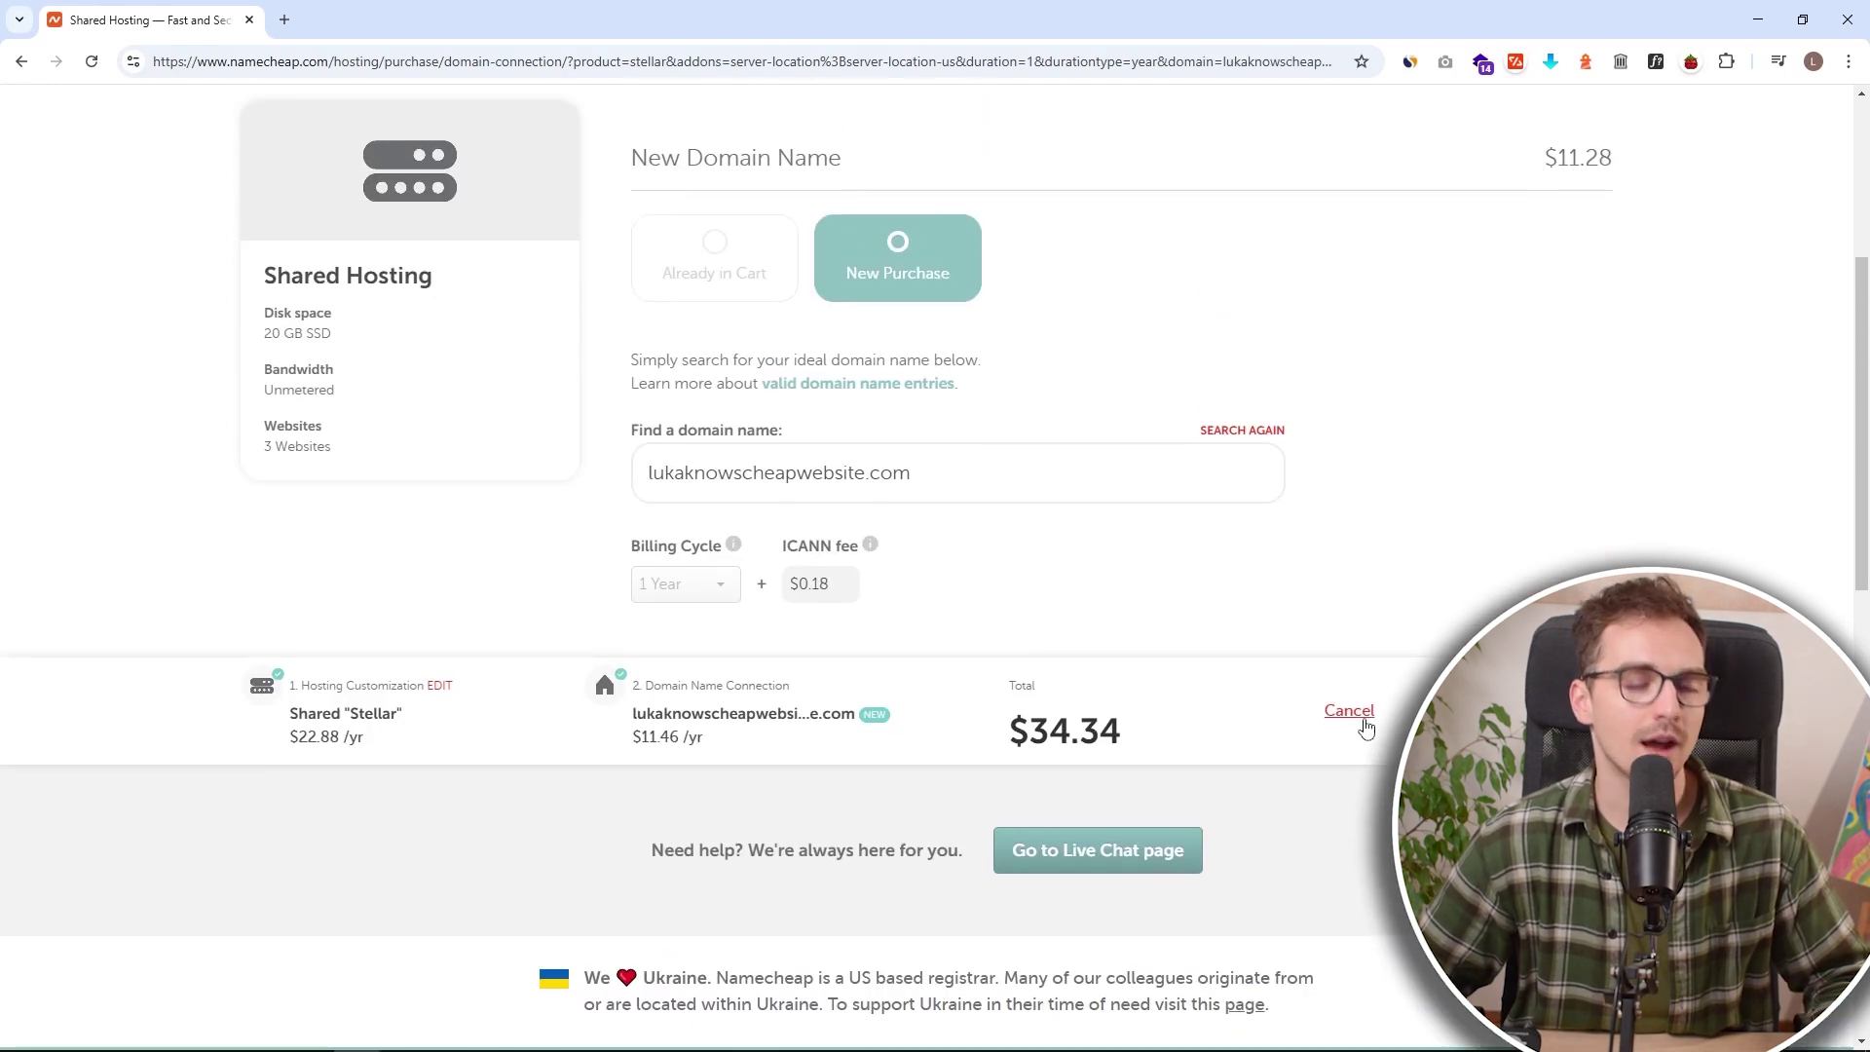
scroll(1257, 748, "up", 3)
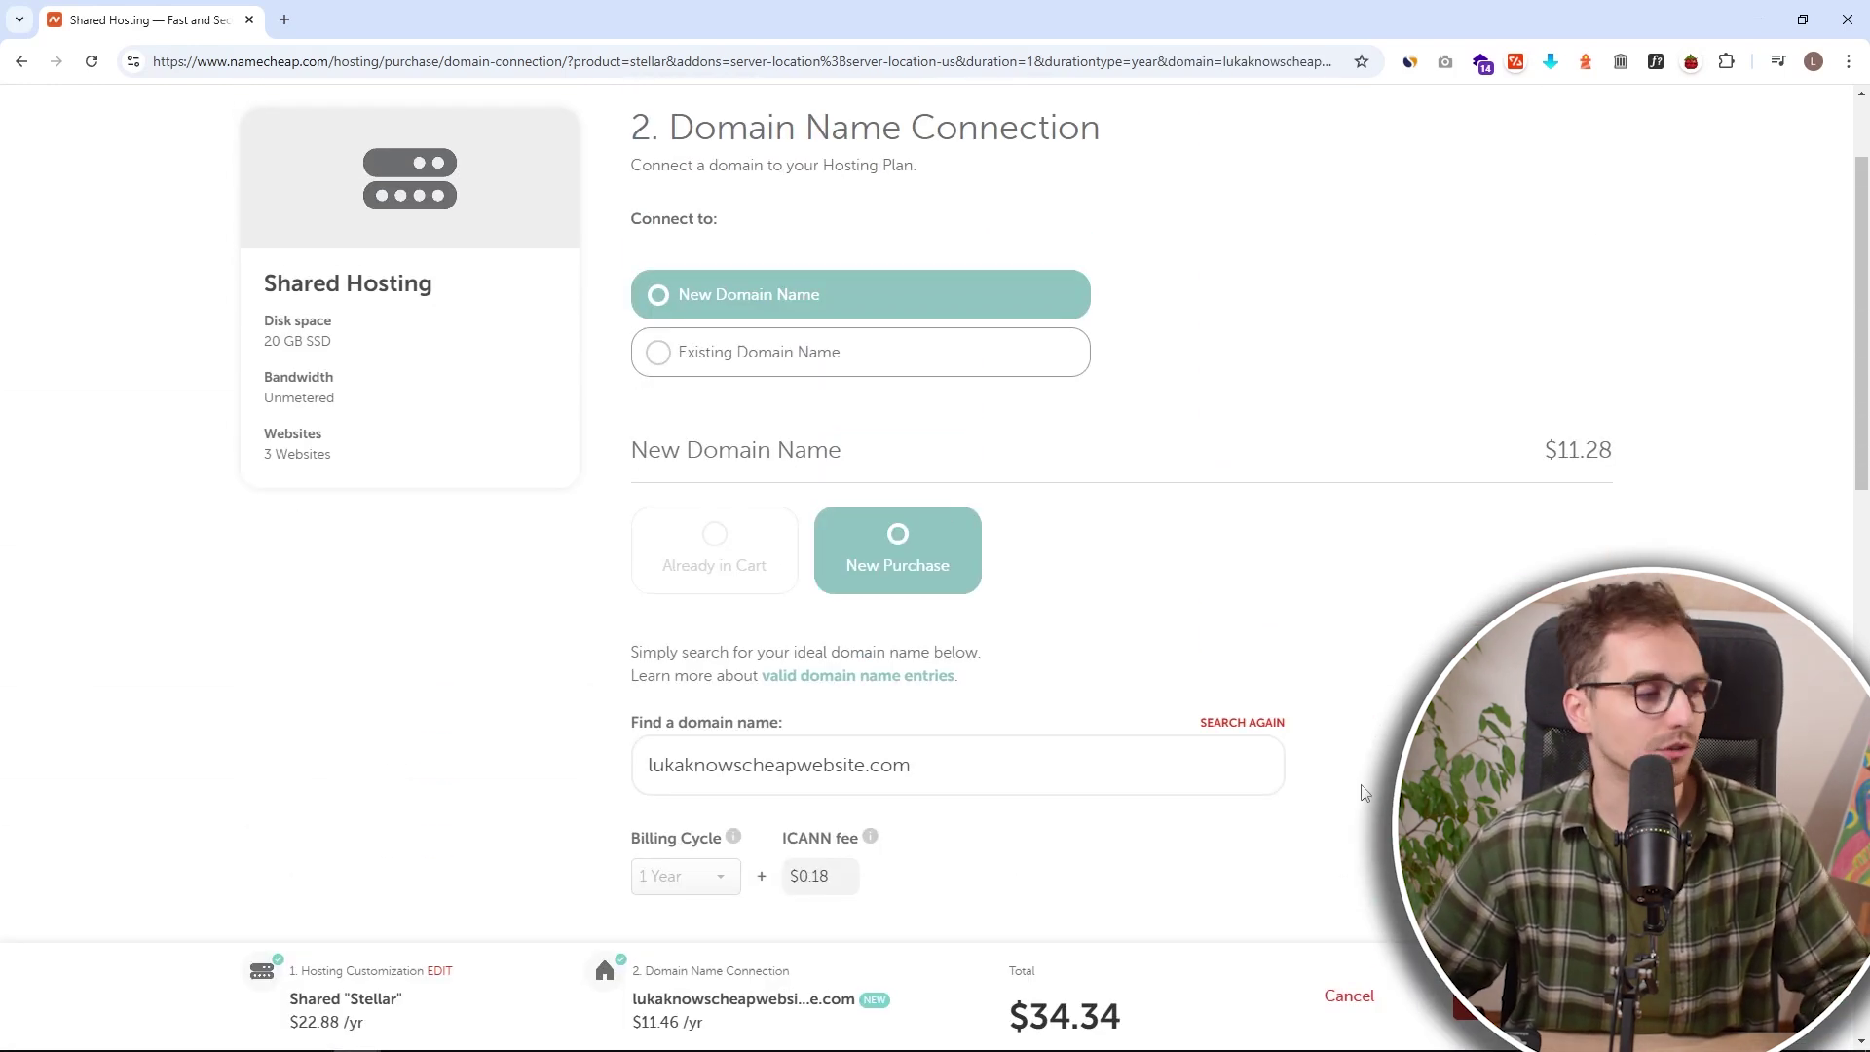
scroll(1365, 793, "down", 3)
left_click(1451, 711)
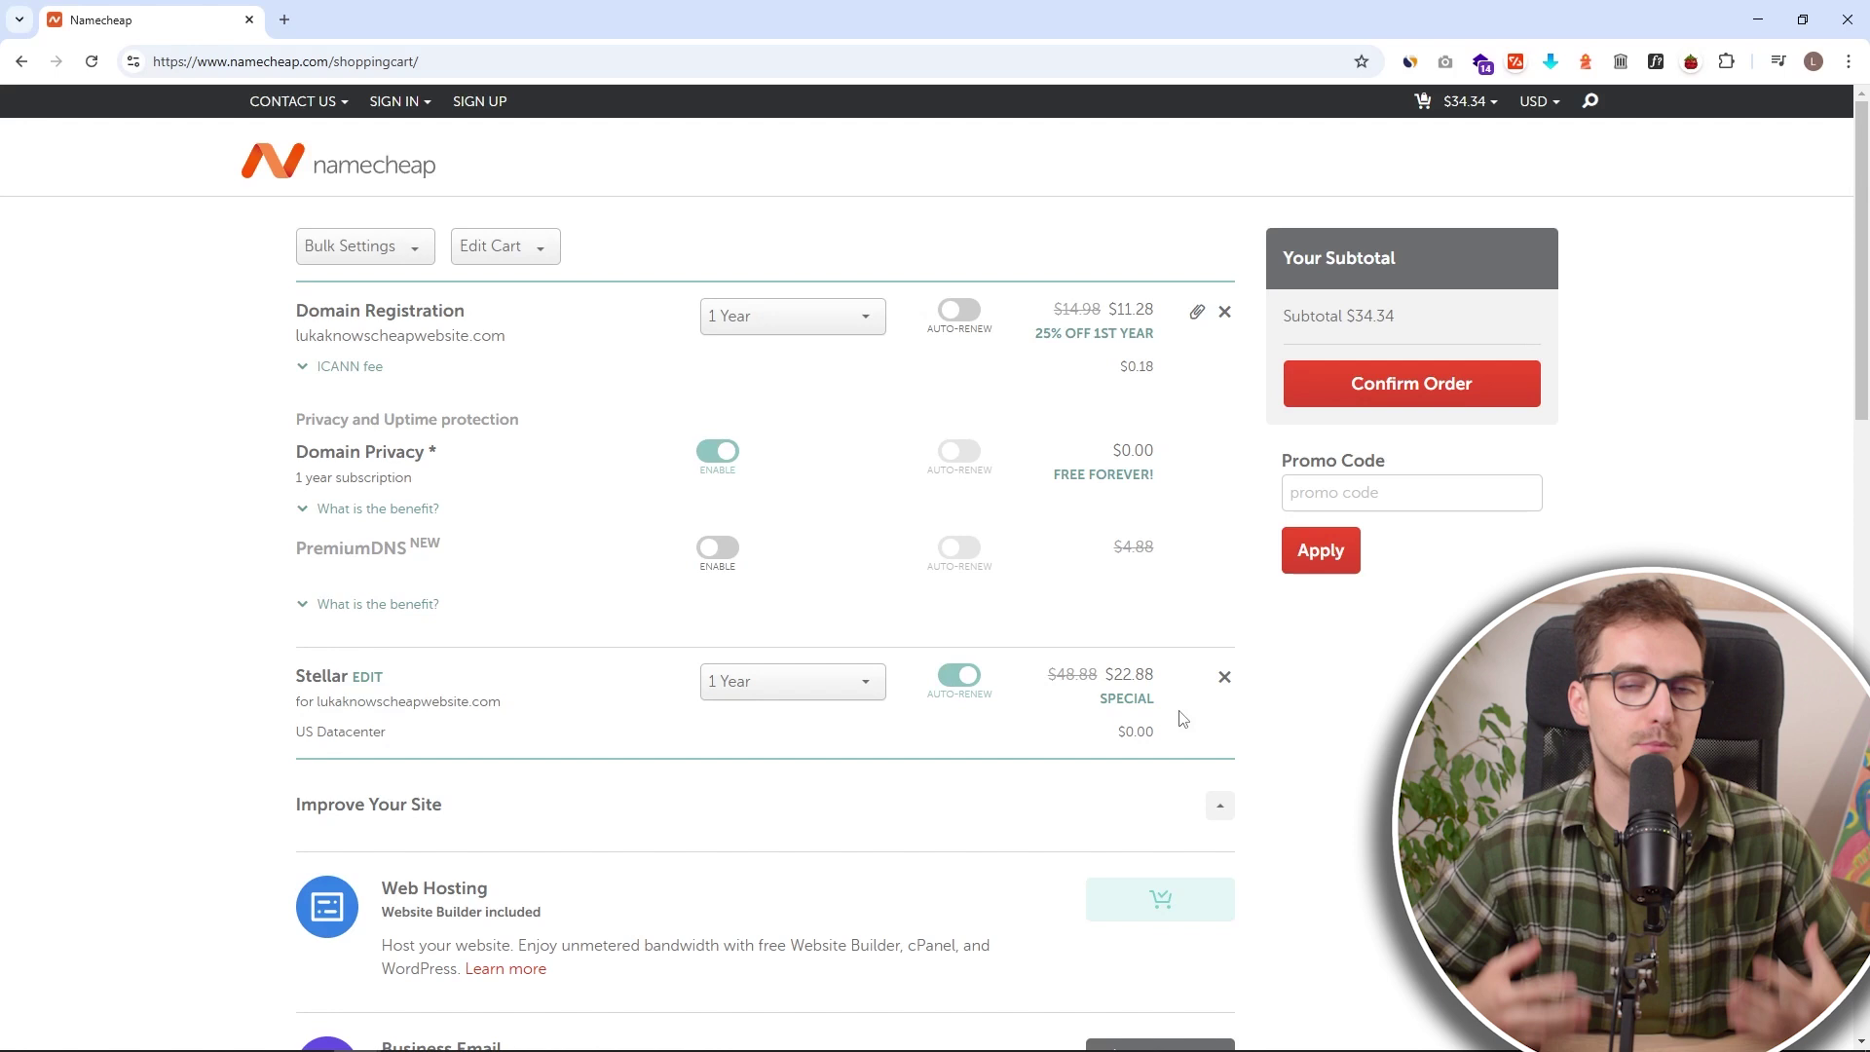
left_click(718, 453)
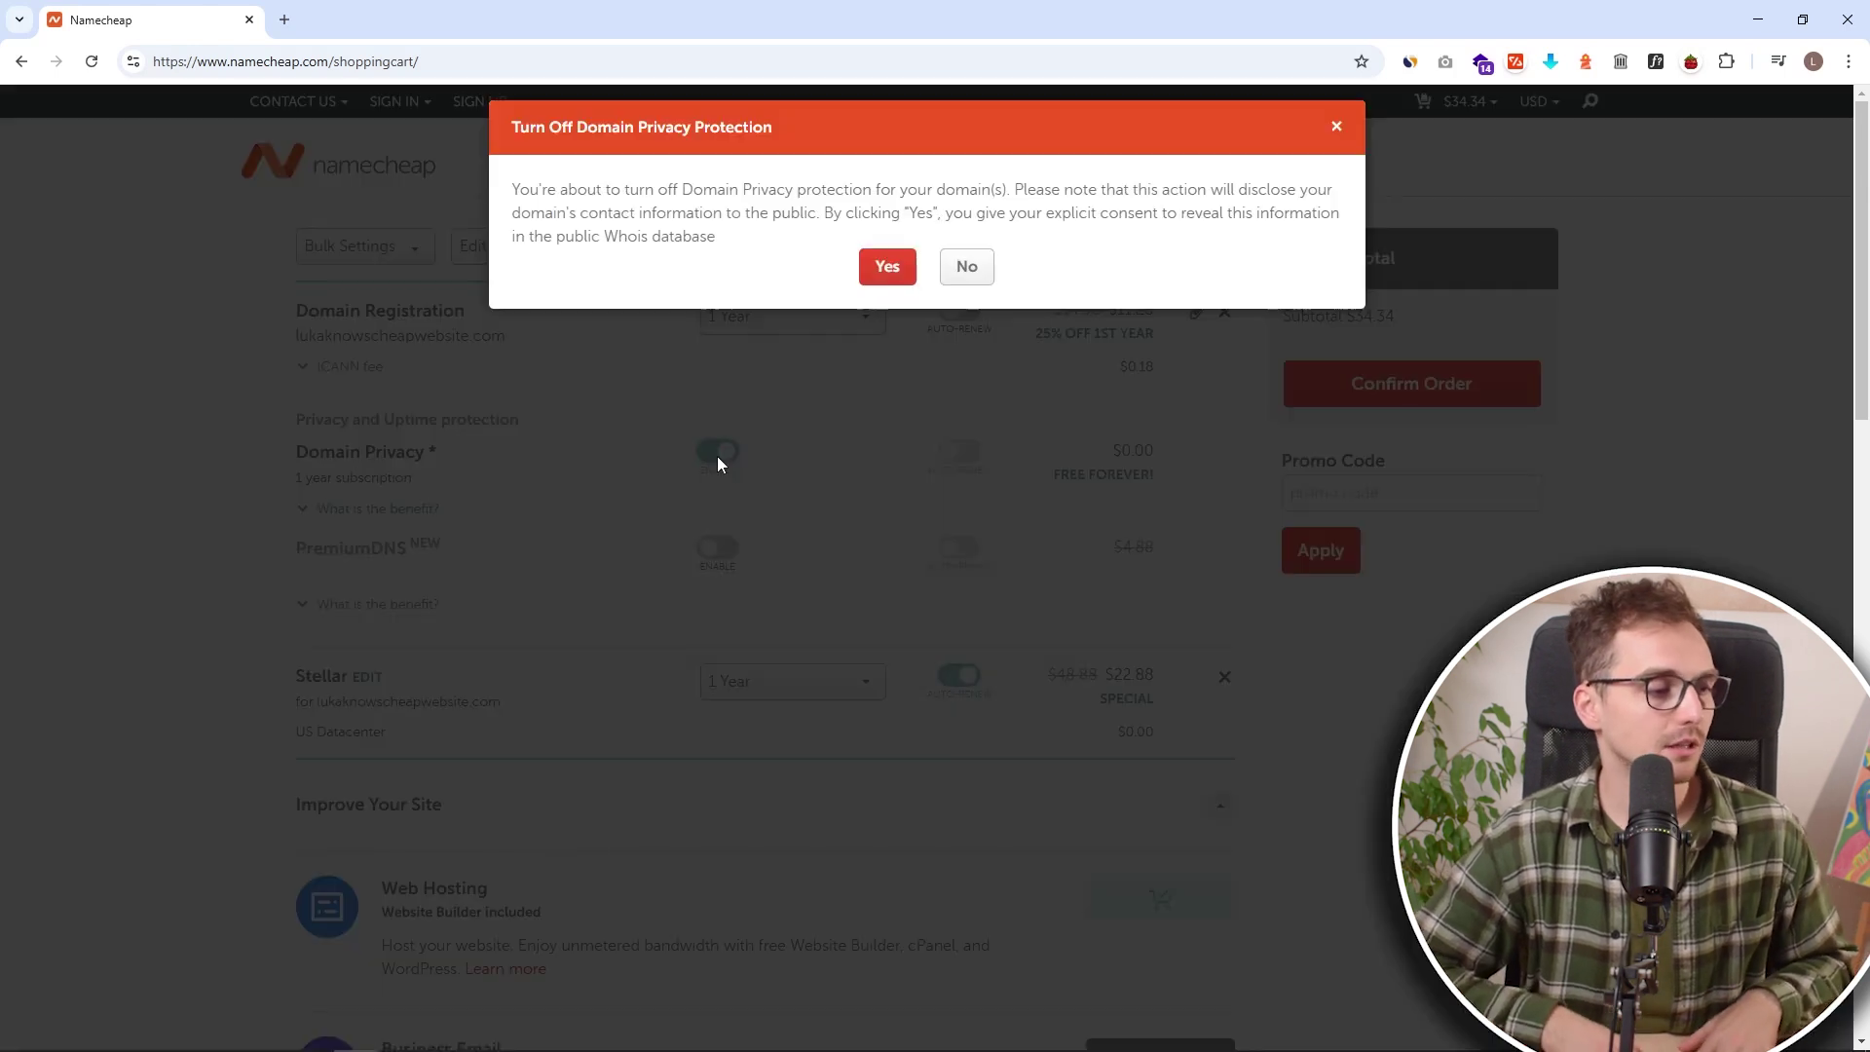
left_click(970, 267)
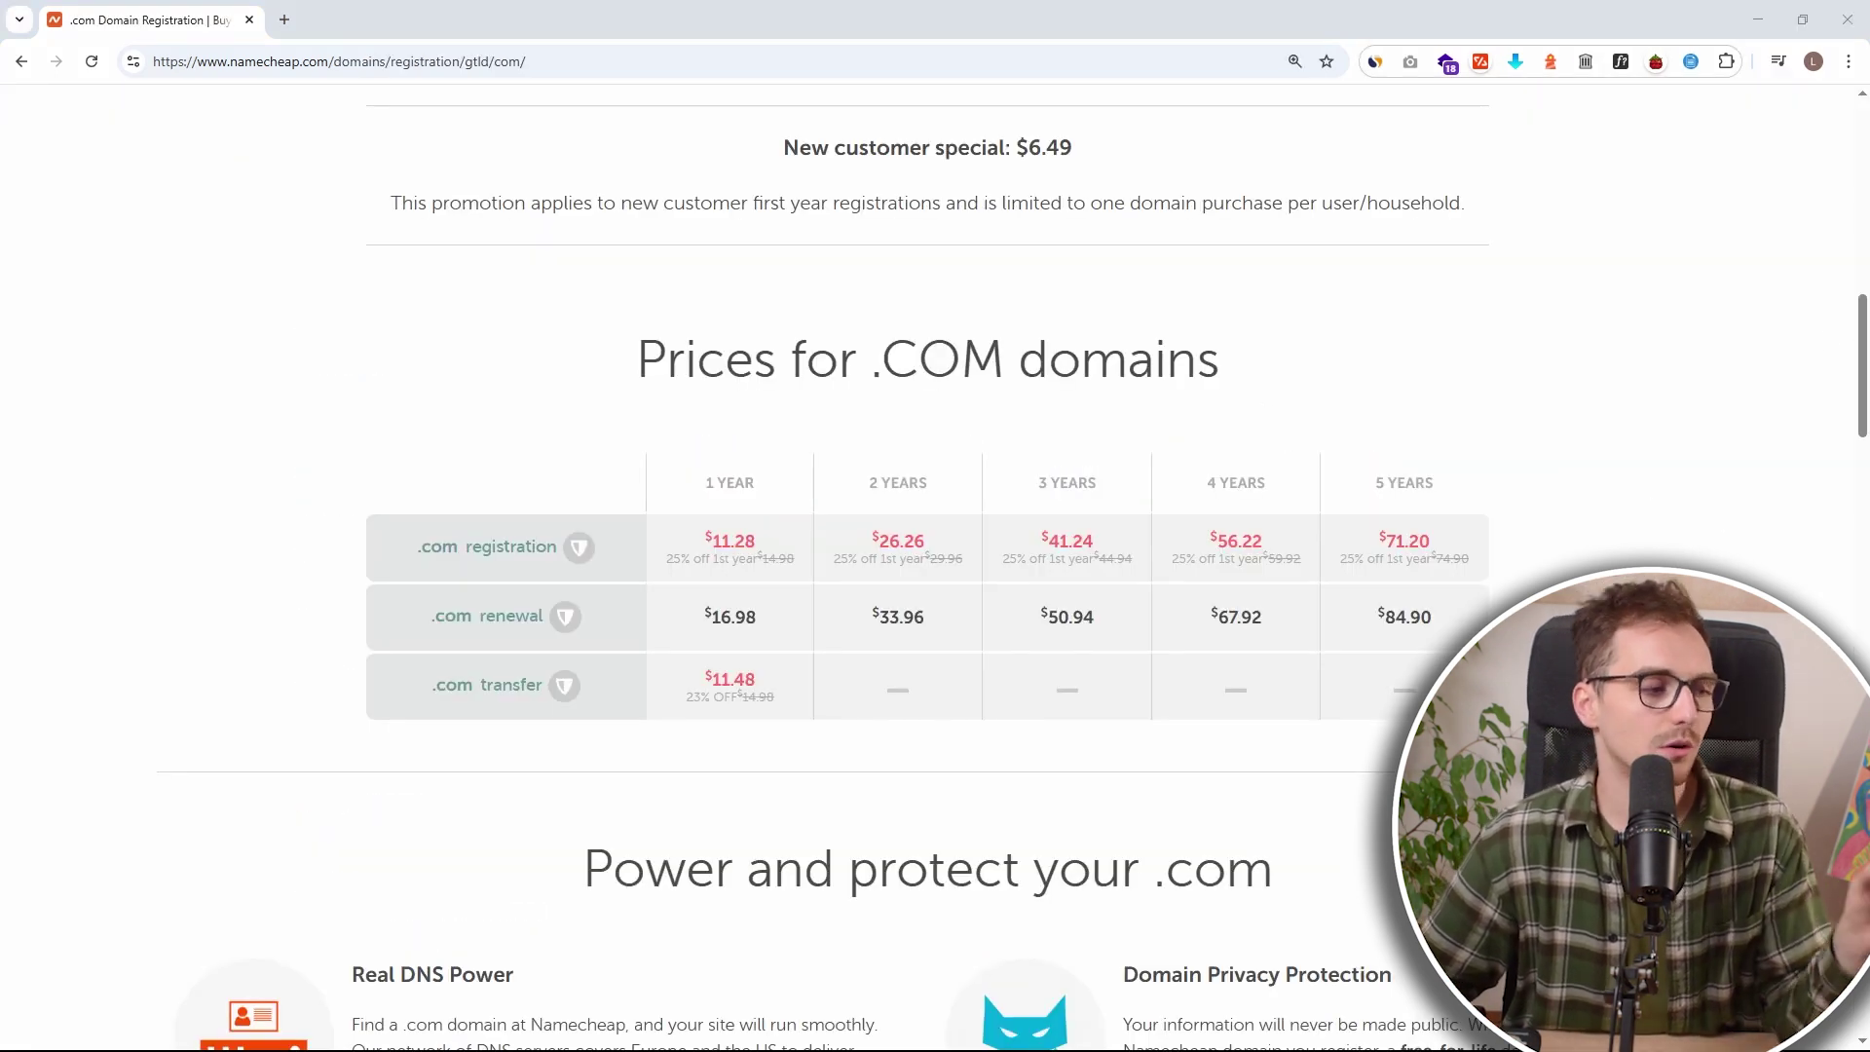
left_click_drag(413, 563, 580, 565)
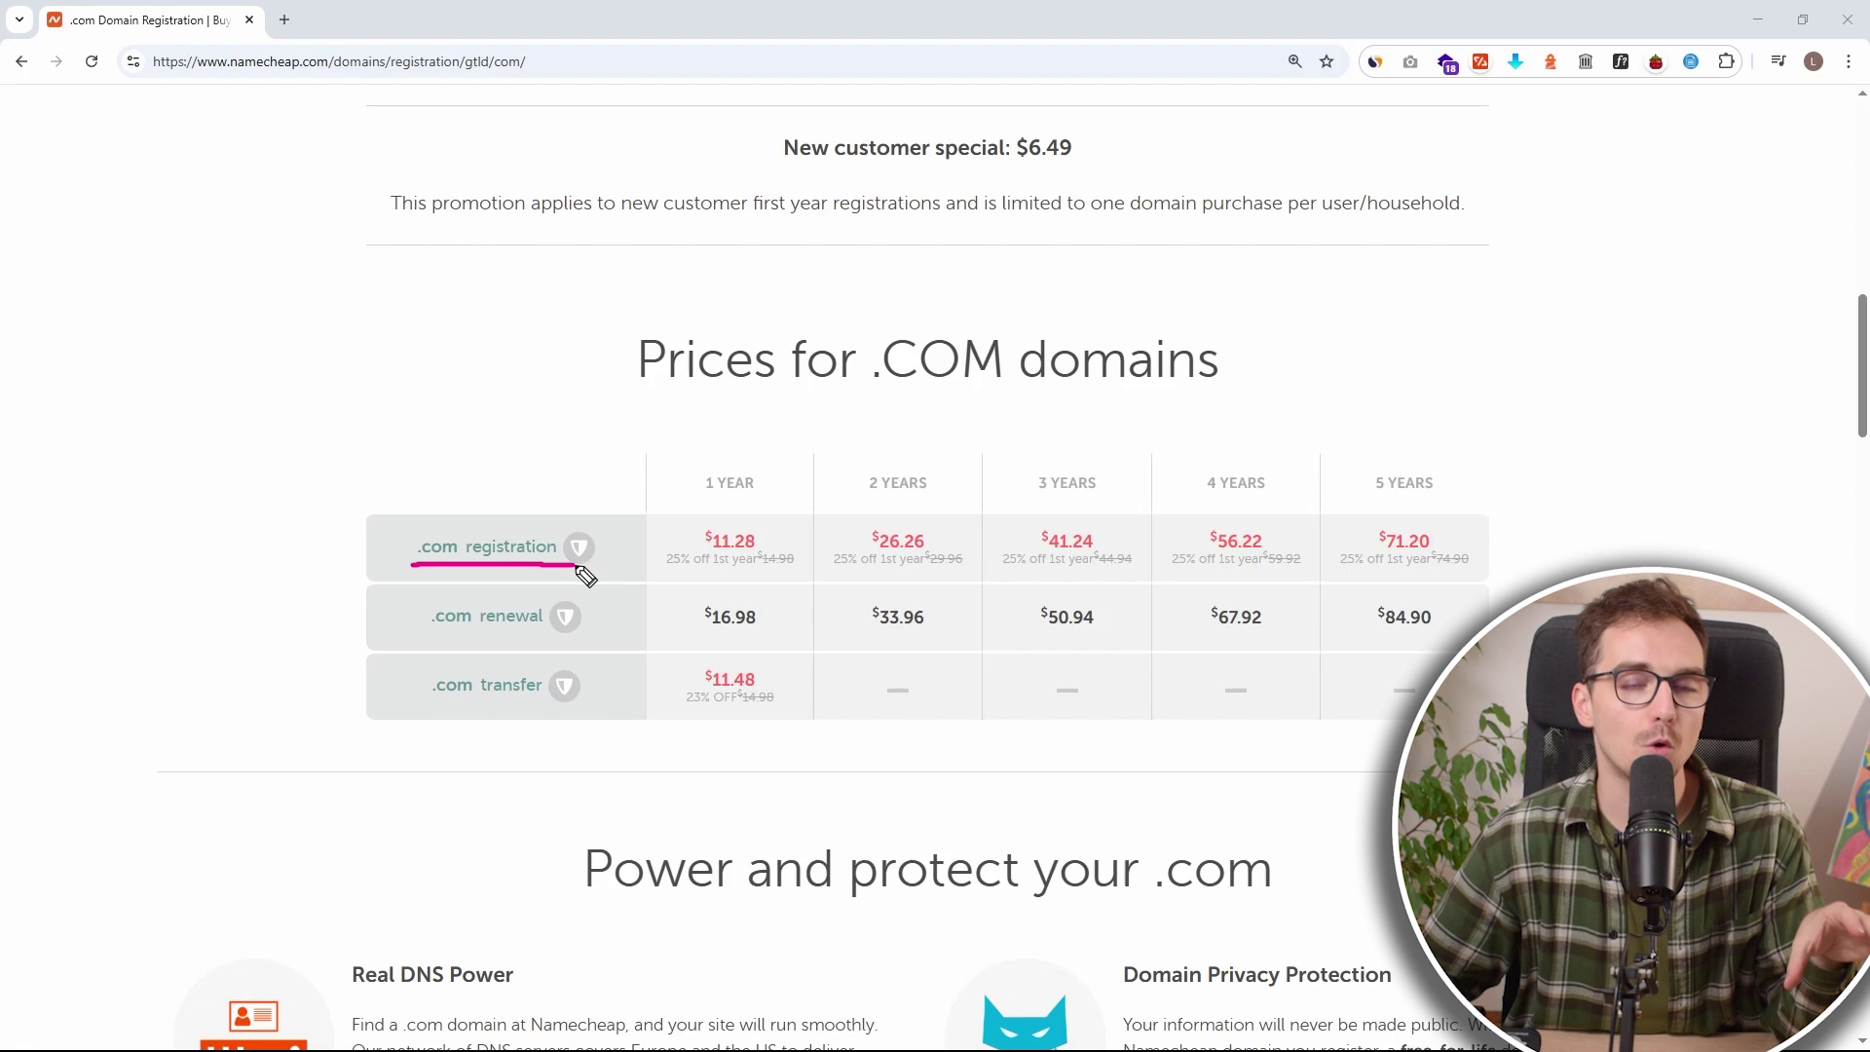
left_click_drag(421, 639, 579, 639)
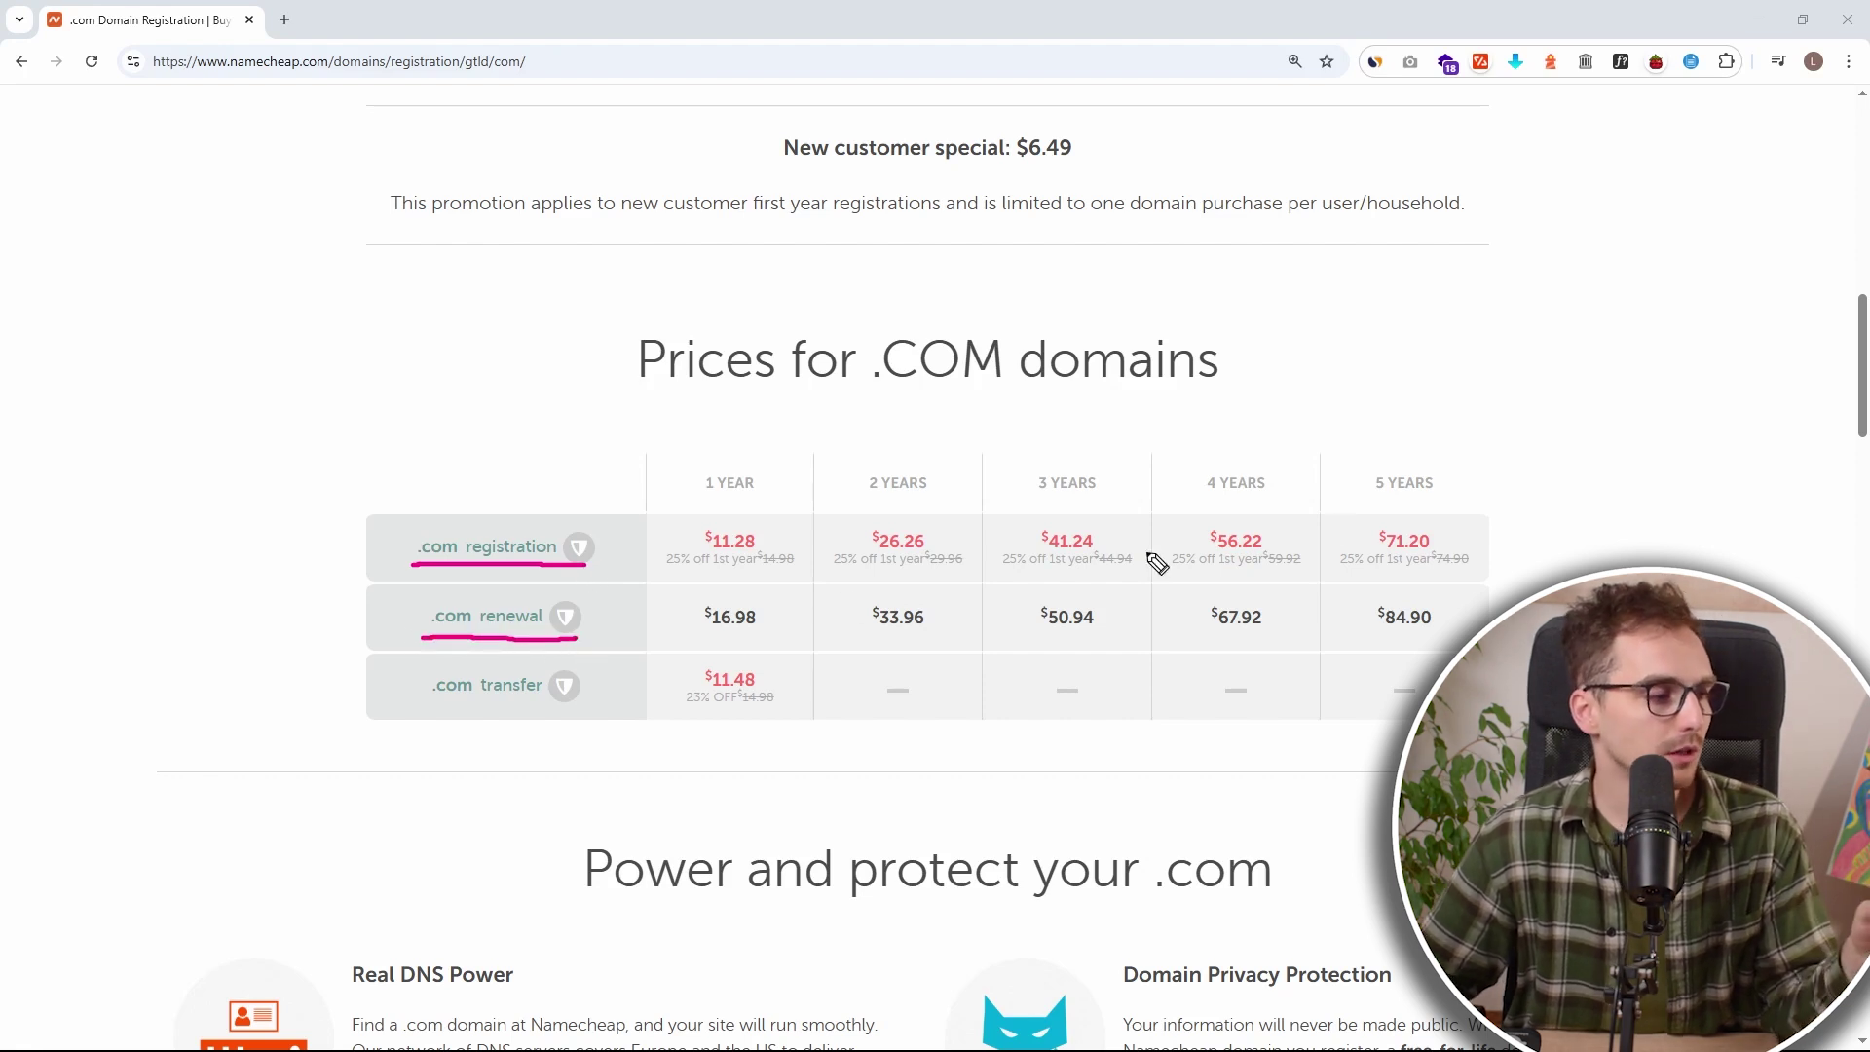
mouse_move(1391, 464)
left_mouse_down()
mouse_move(1336, 473)
mouse_move(1348, 656)
mouse_move(1492, 584)
mouse_move(1500, 484)
mouse_move(1388, 460)
left_mouse_up()
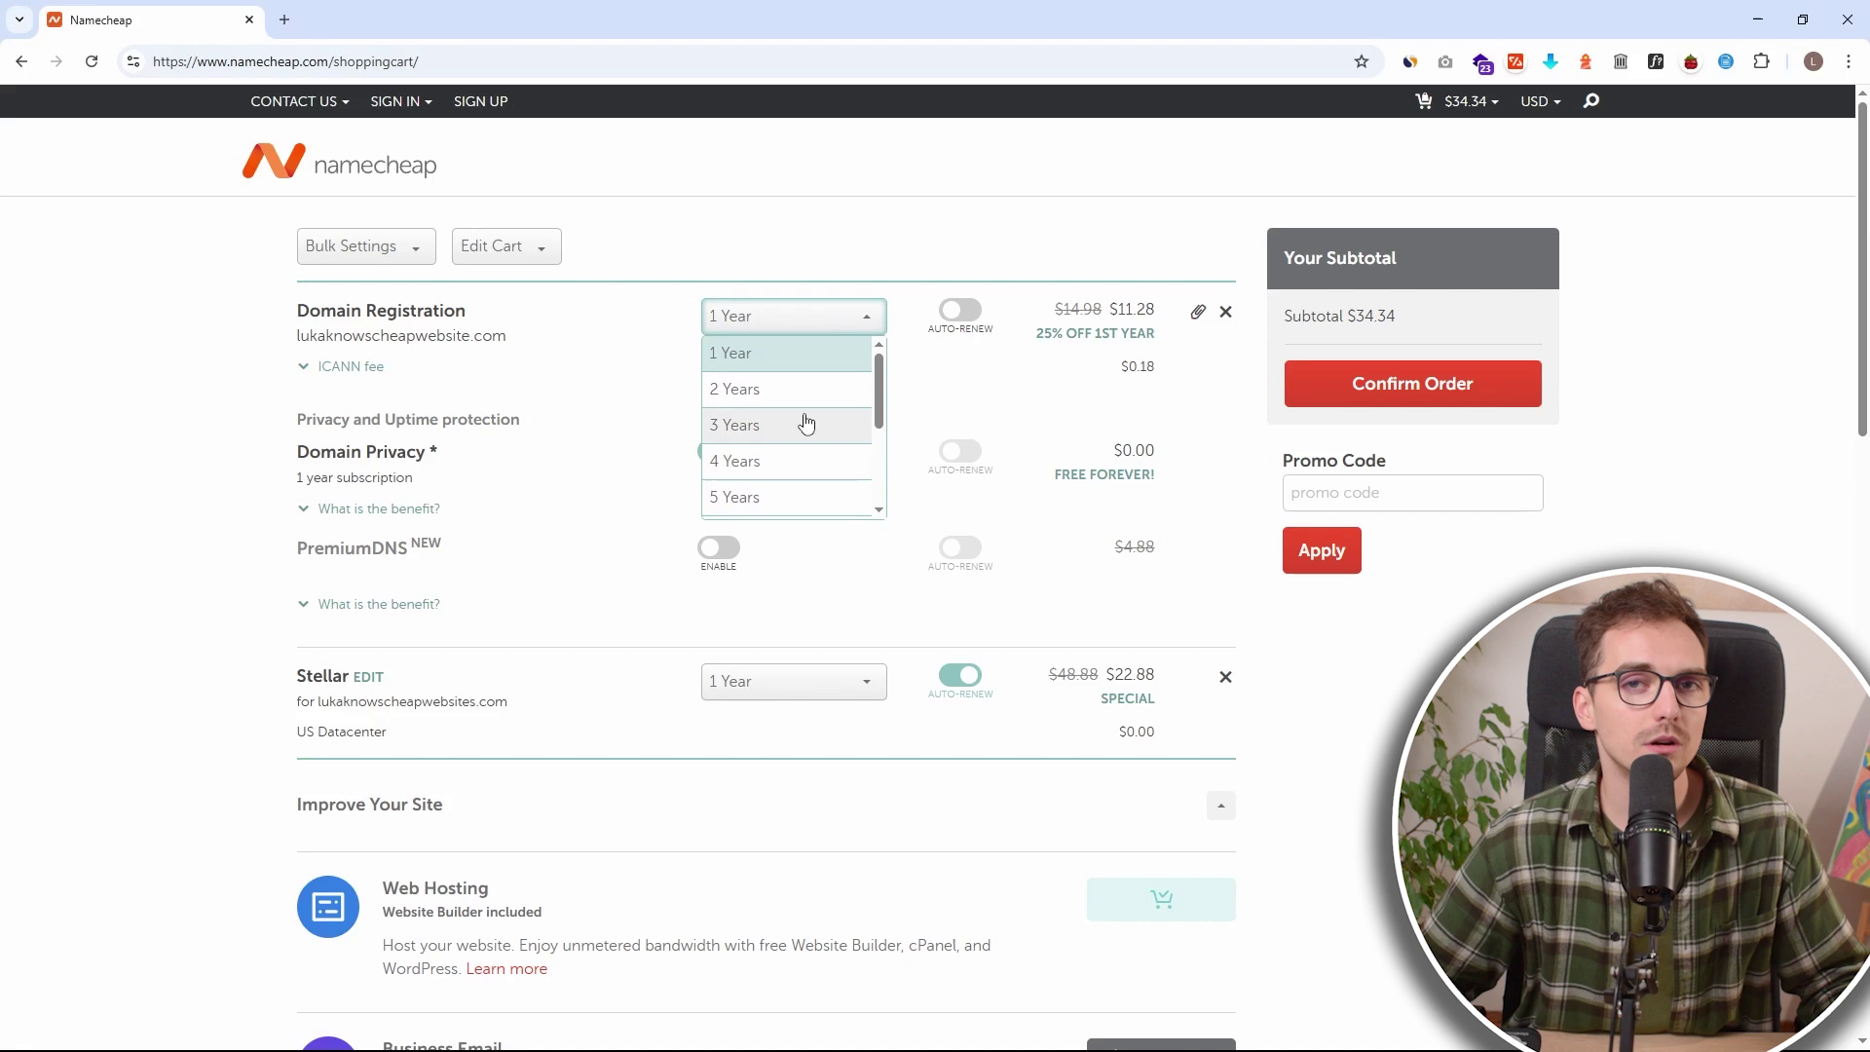
left_click(819, 402)
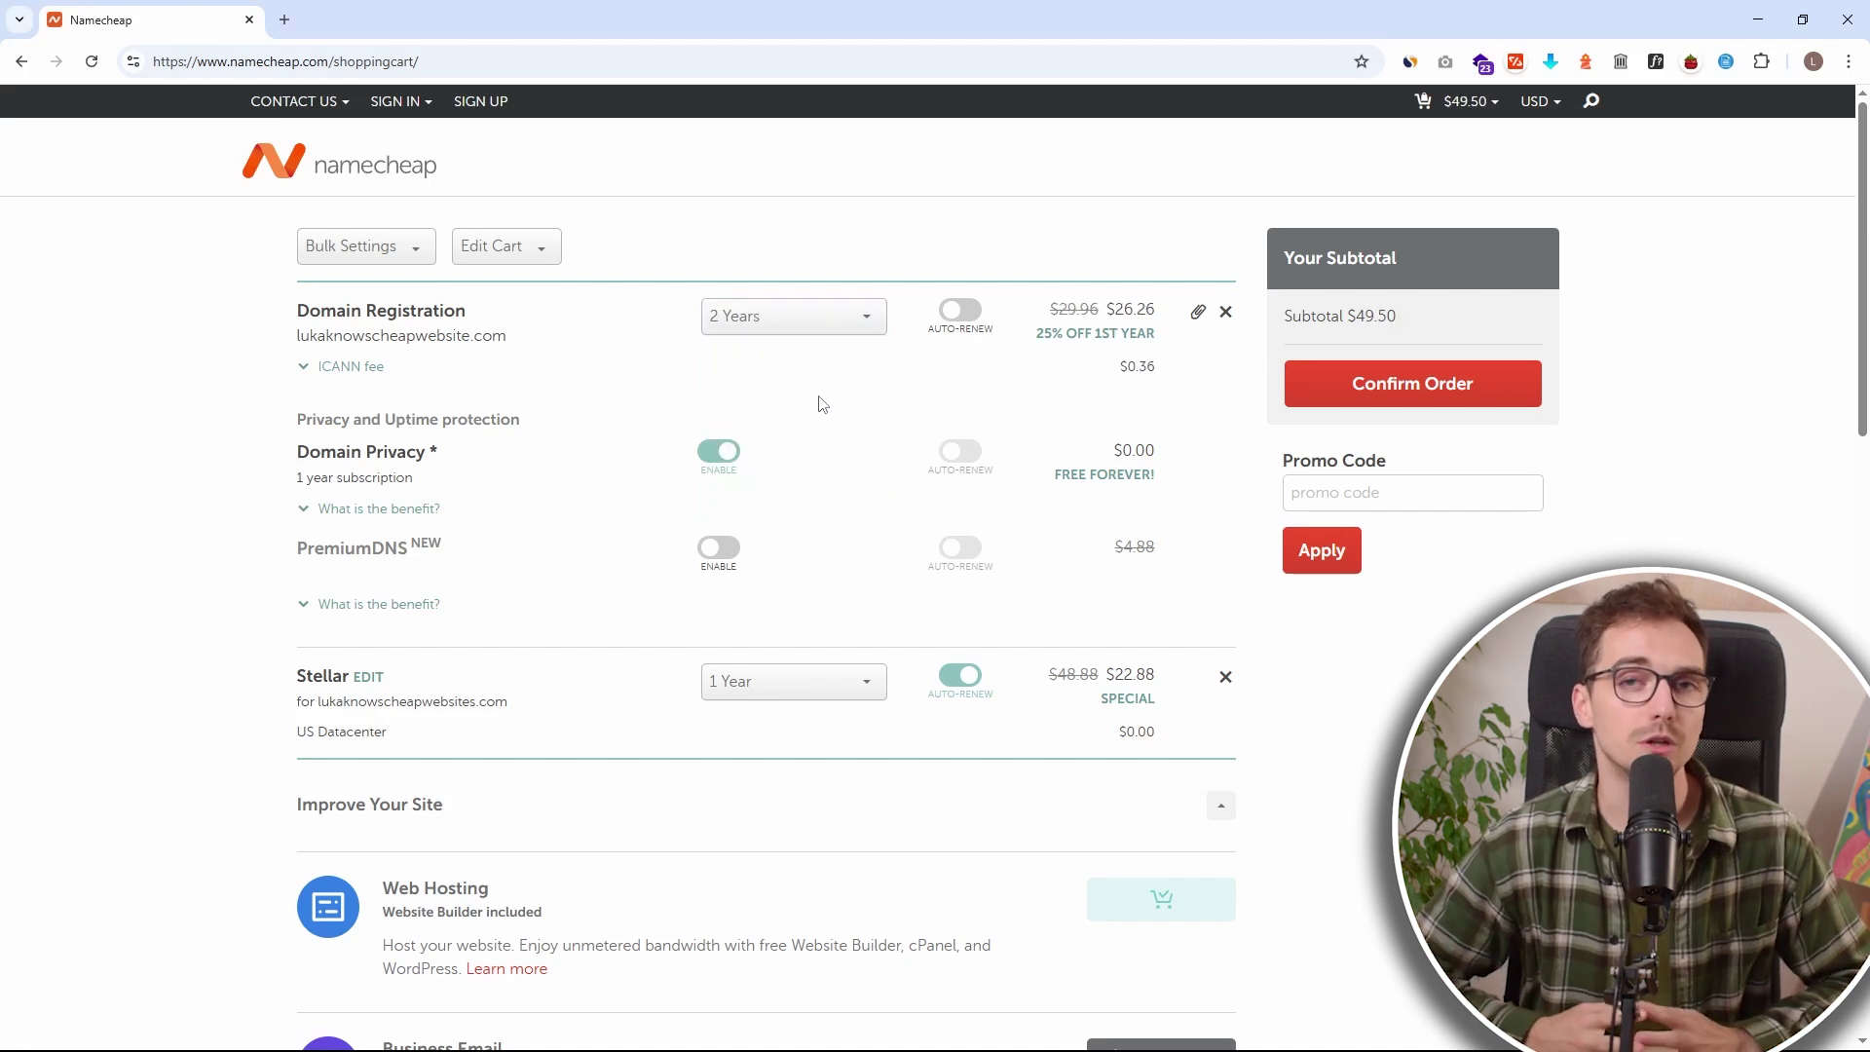
left_click_drag(1113, 308, 1147, 311)
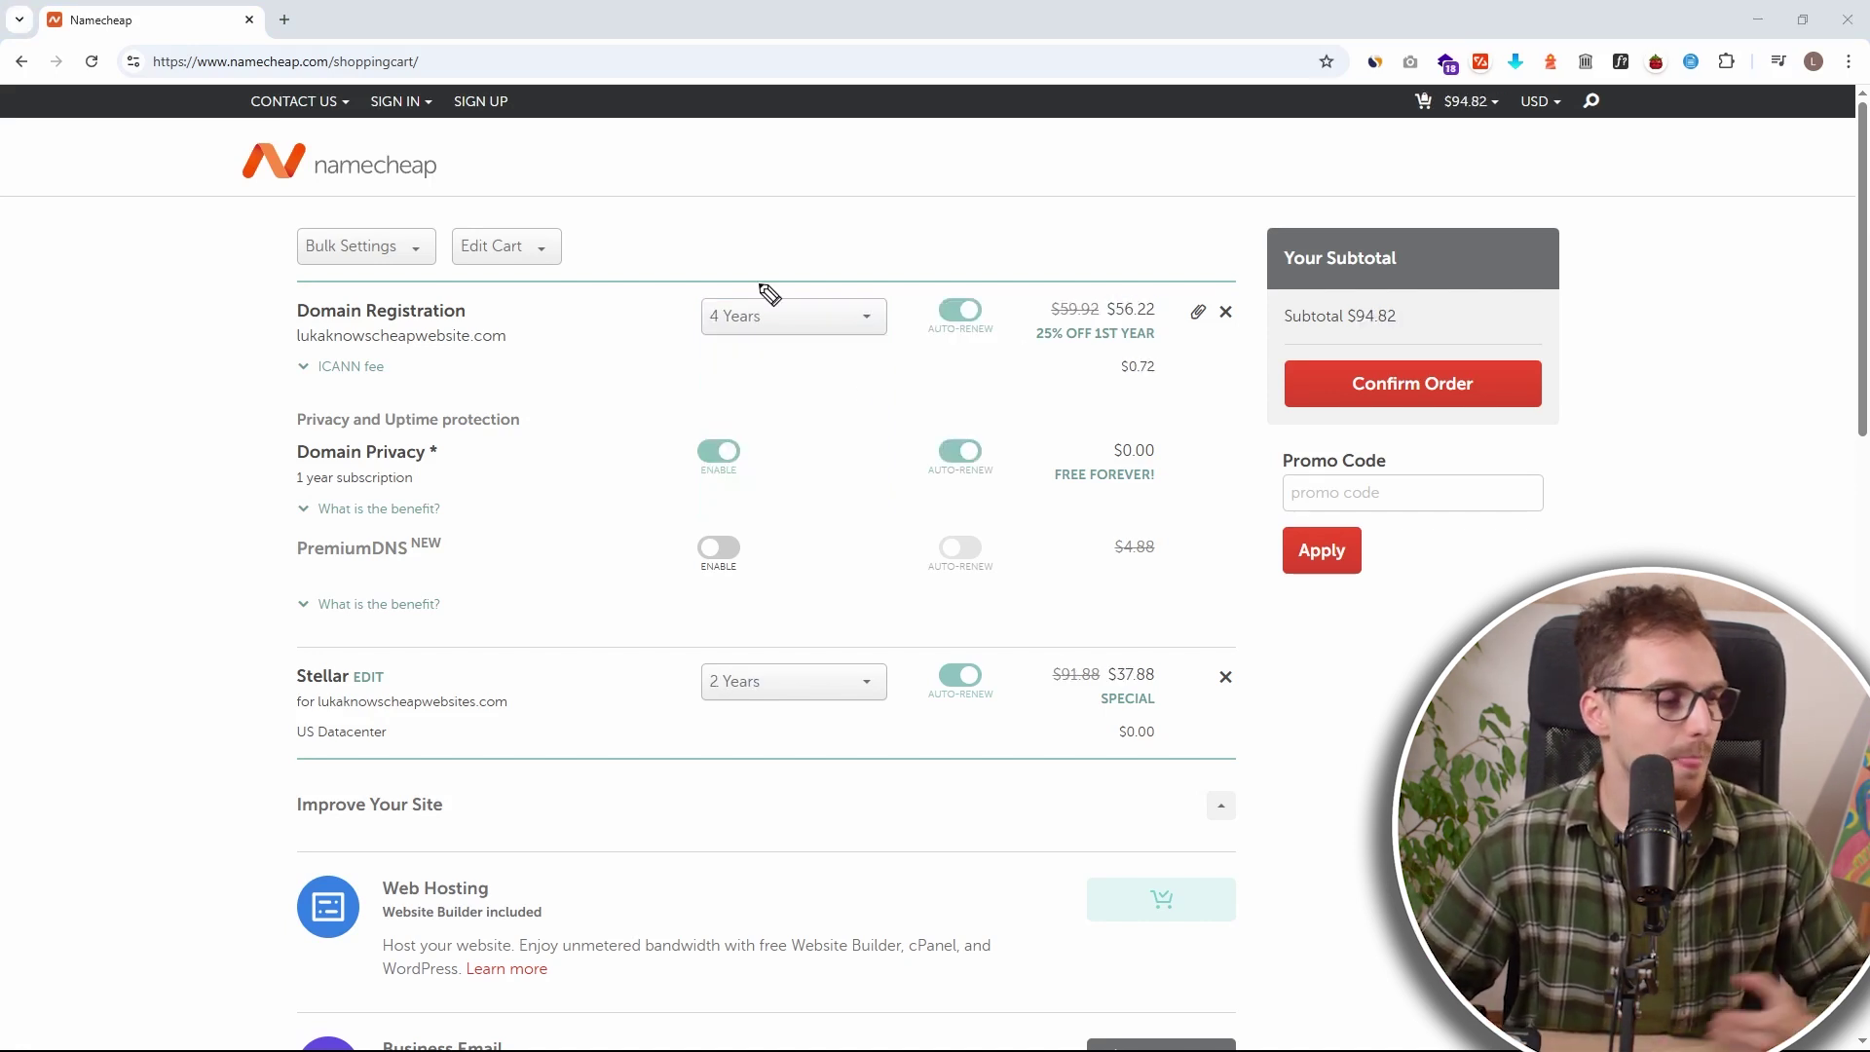
mouse_move(752, 283)
left_mouse_down()
mouse_move(657, 349)
mouse_move(835, 368)
mouse_move(915, 305)
mouse_move(738, 287)
left_mouse_up()
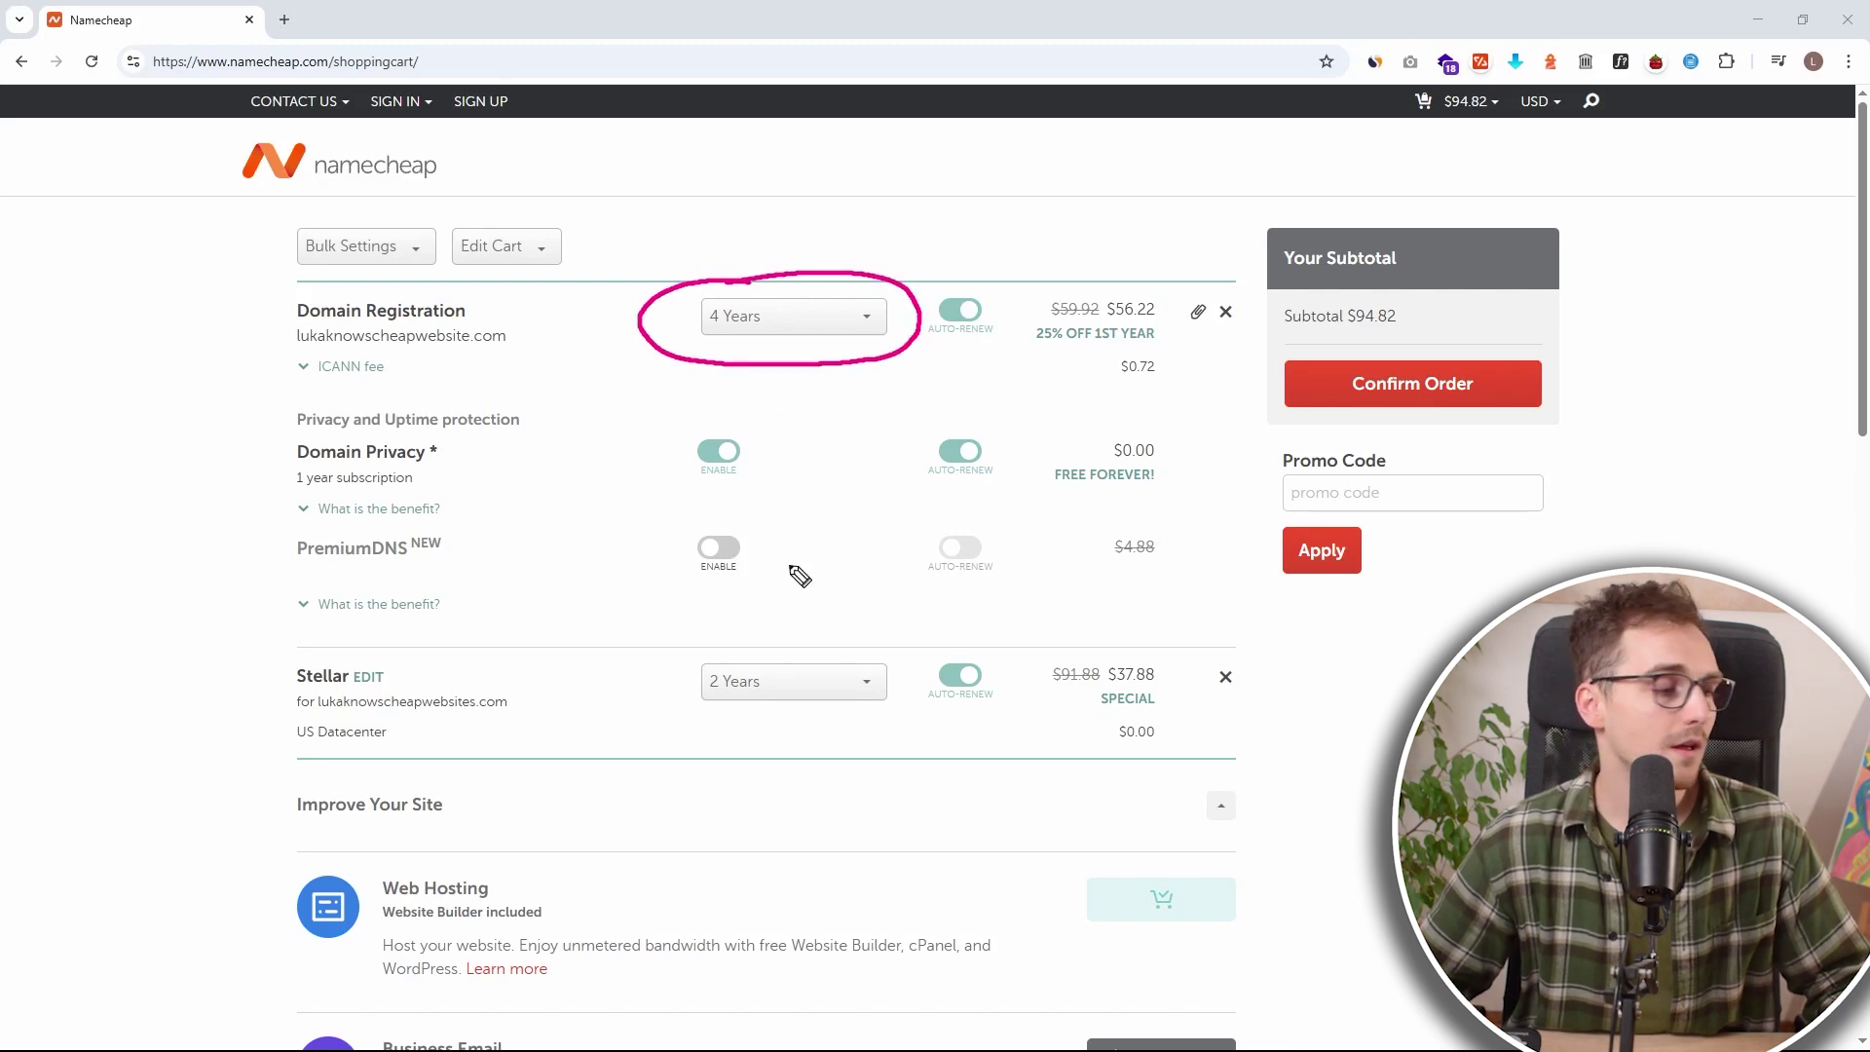
mouse_move(780, 635)
left_mouse_down()
mouse_move(648, 677)
mouse_move(758, 748)
mouse_move(911, 684)
mouse_move(779, 645)
left_mouse_up()
mouse_move(879, 401)
left_mouse_down()
mouse_move(643, 450)
mouse_move(830, 505)
mouse_move(1020, 459)
mouse_move(870, 405)
left_mouse_up()
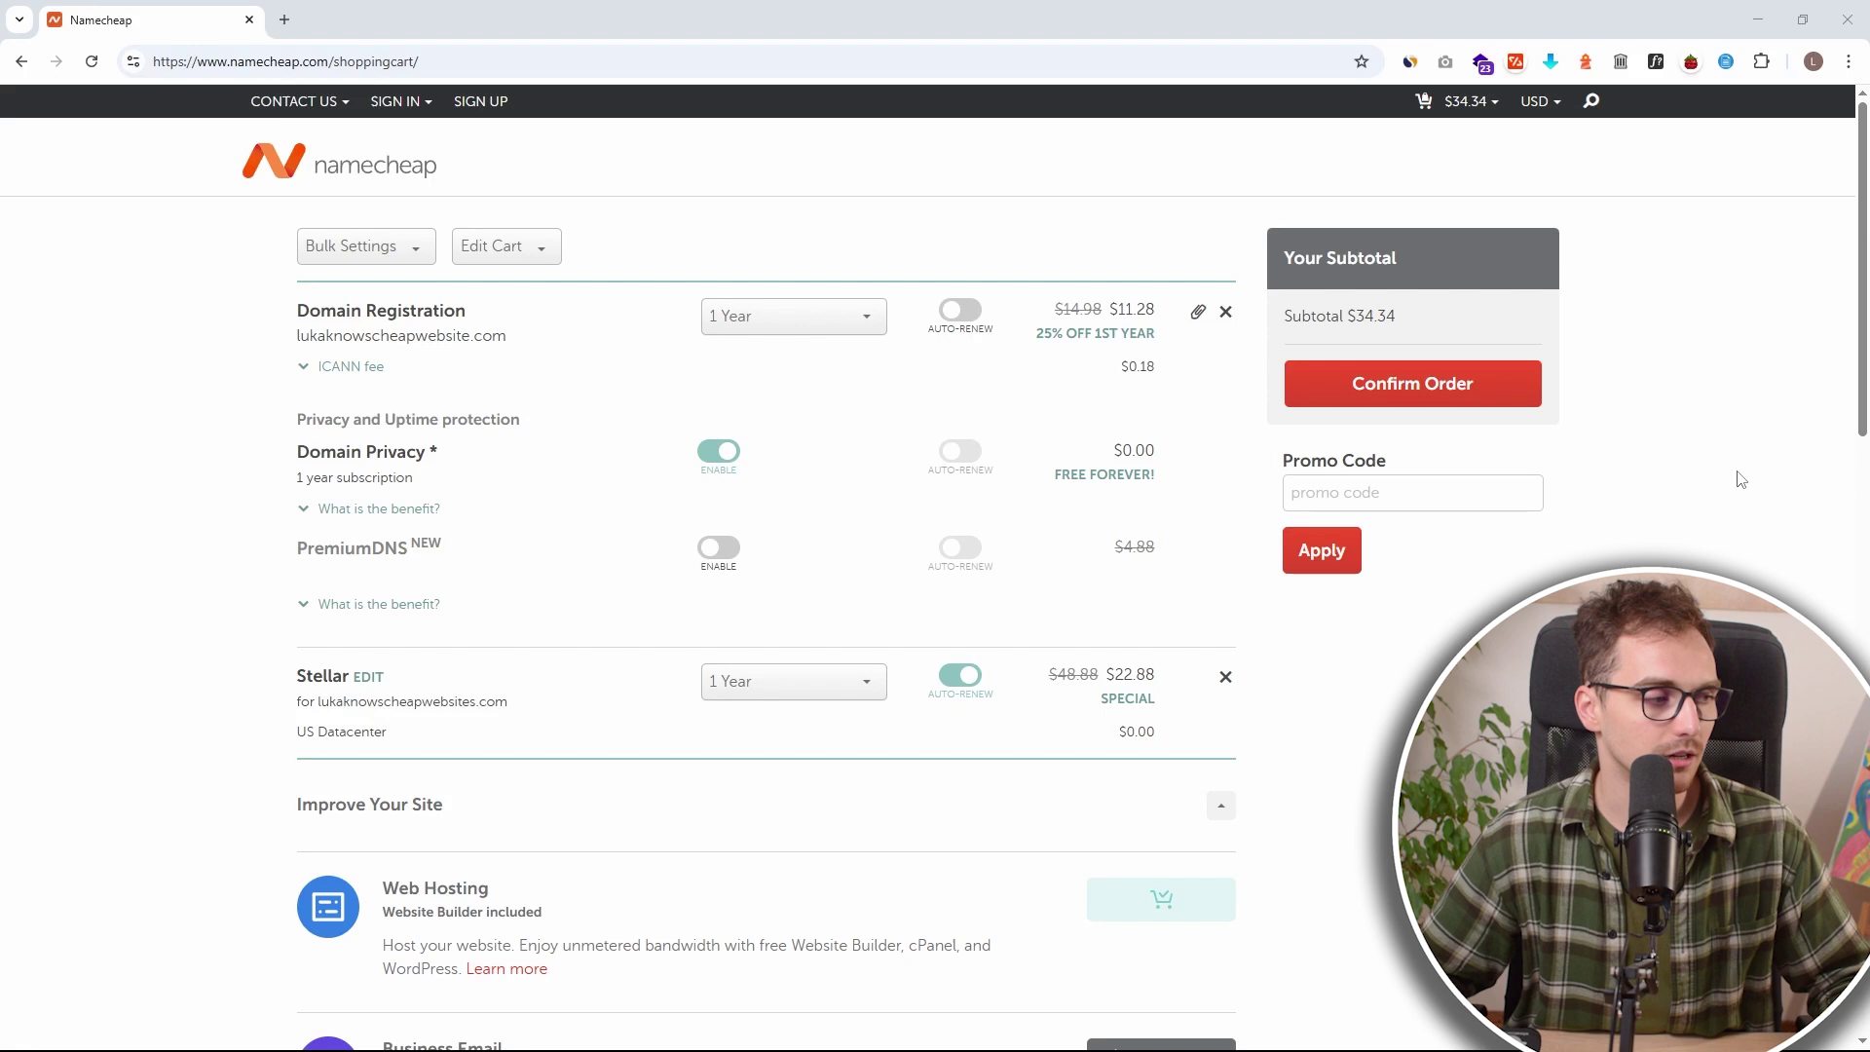
scroll(1440, 588, "down", 6)
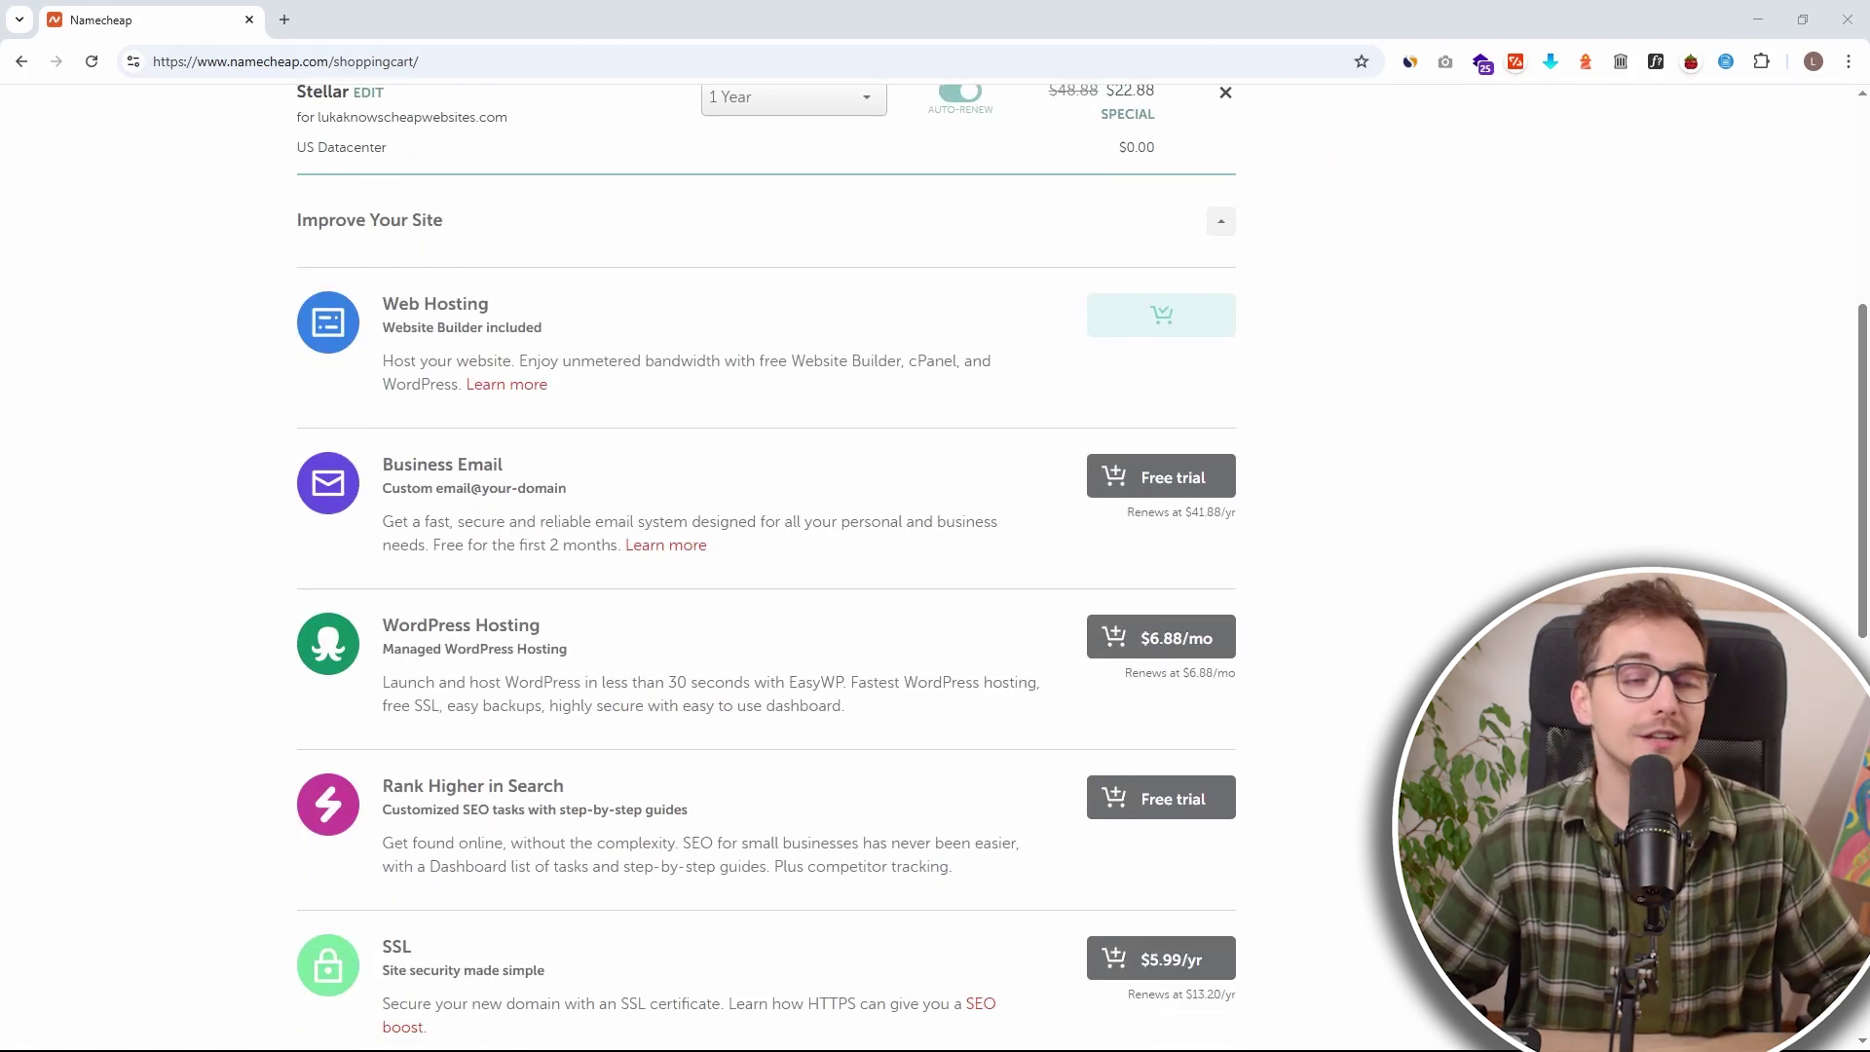
mouse_move(1509, 184)
left_mouse_down()
mouse_move(1403, 243)
mouse_move(1279, 370)
mouse_move(1276, 290)
left_mouse_up()
left_click_drag(1279, 370, 1450, 334)
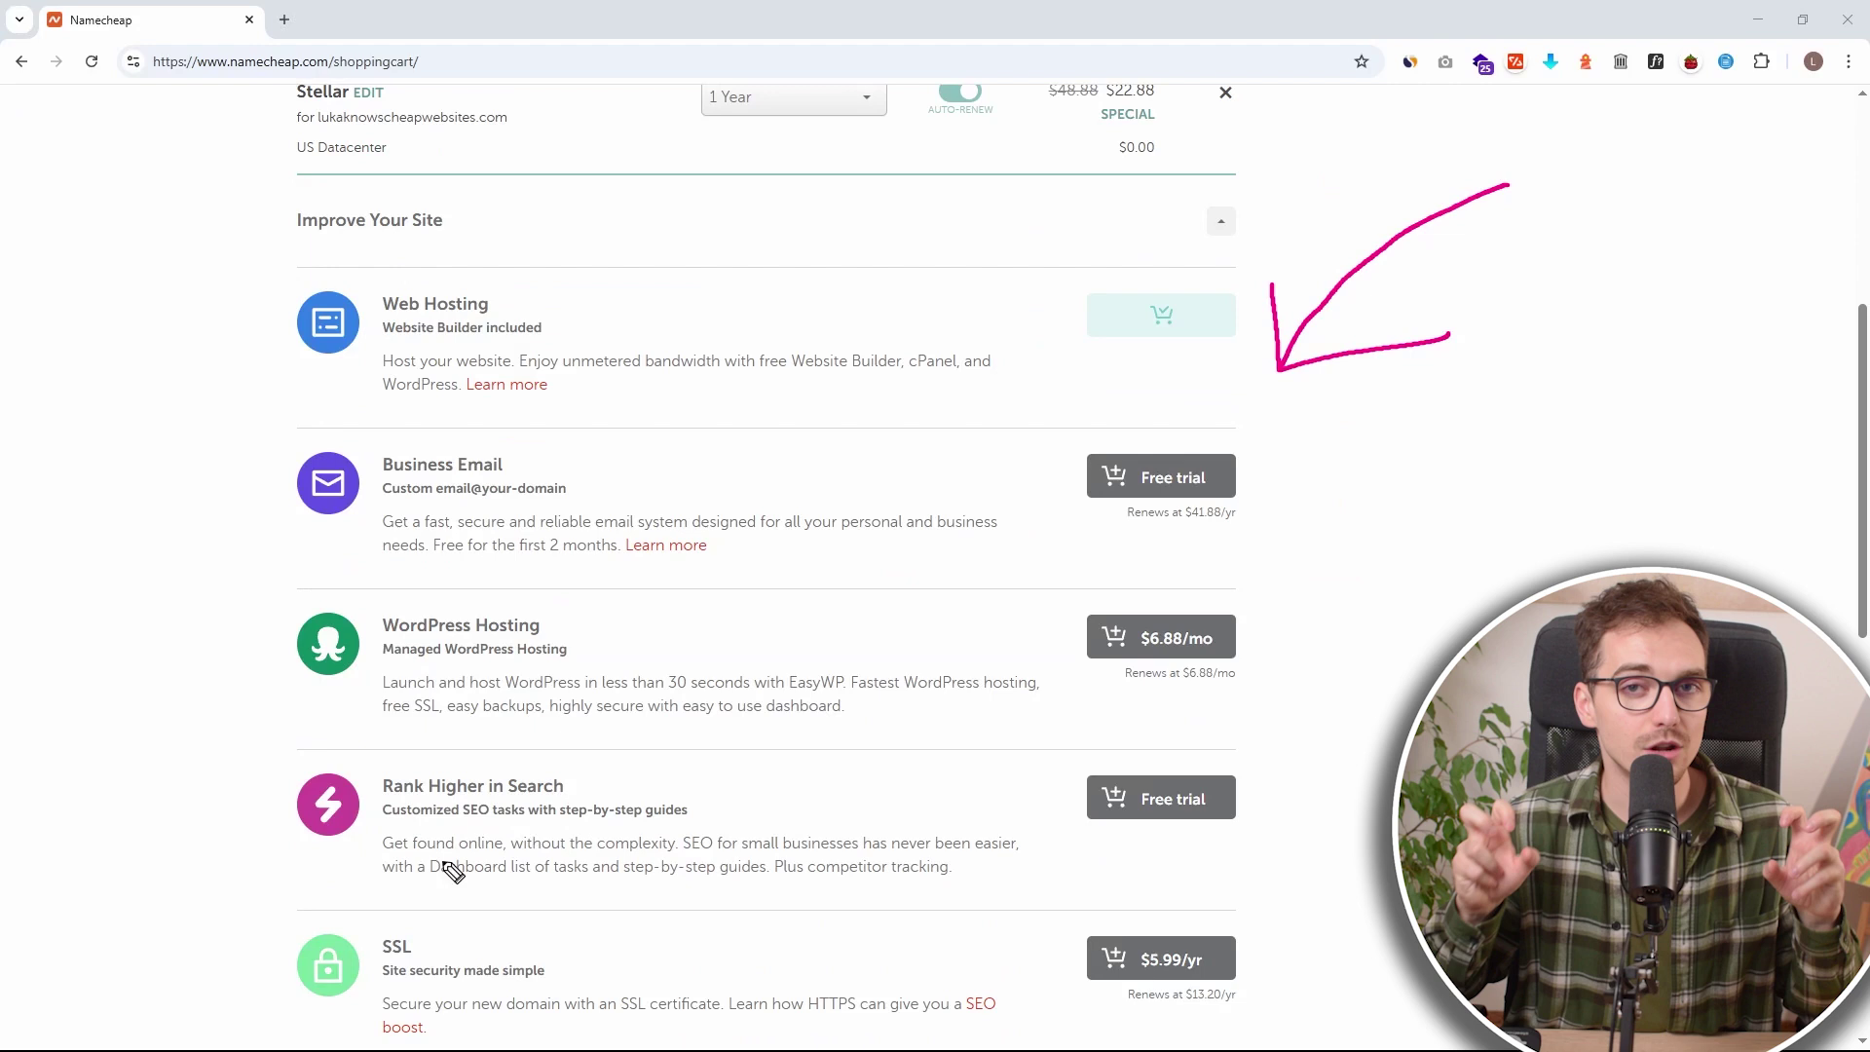
left_click_drag(358, 930, 896, 459)
left_click_drag(379, 459, 1069, 914)
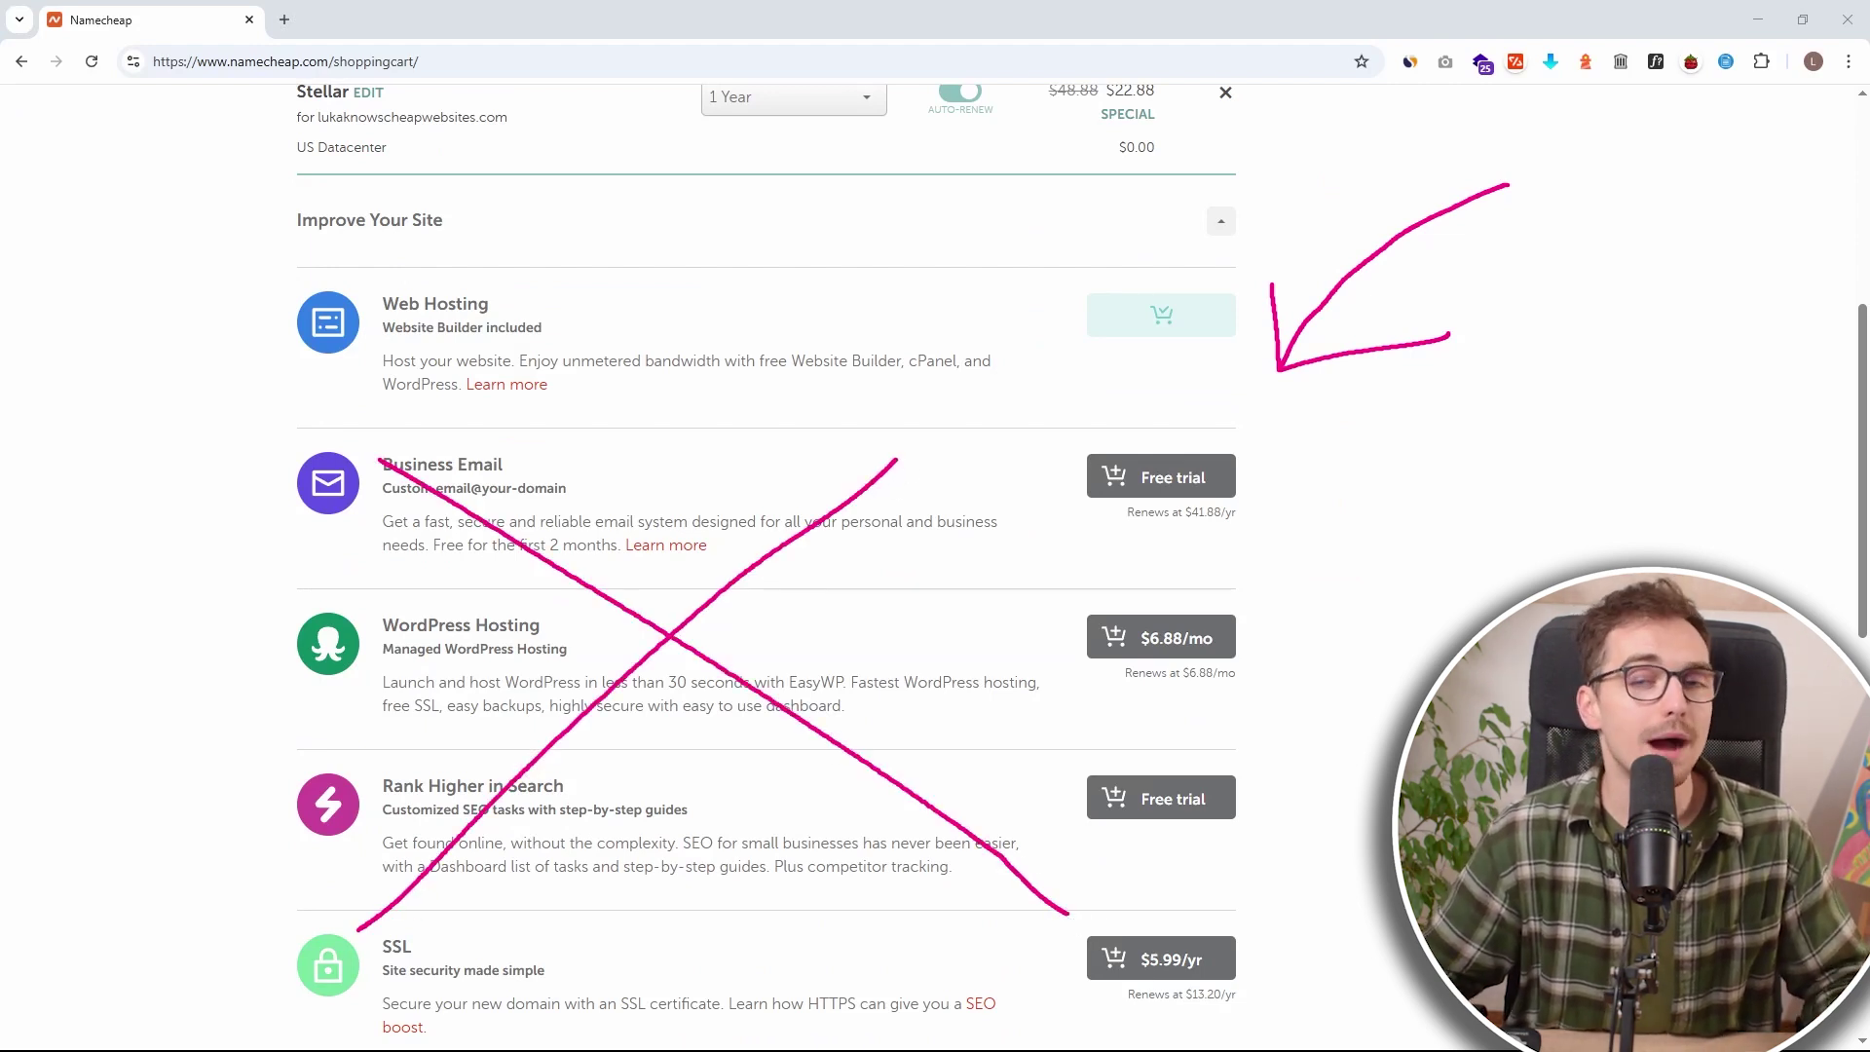
key("Escape")
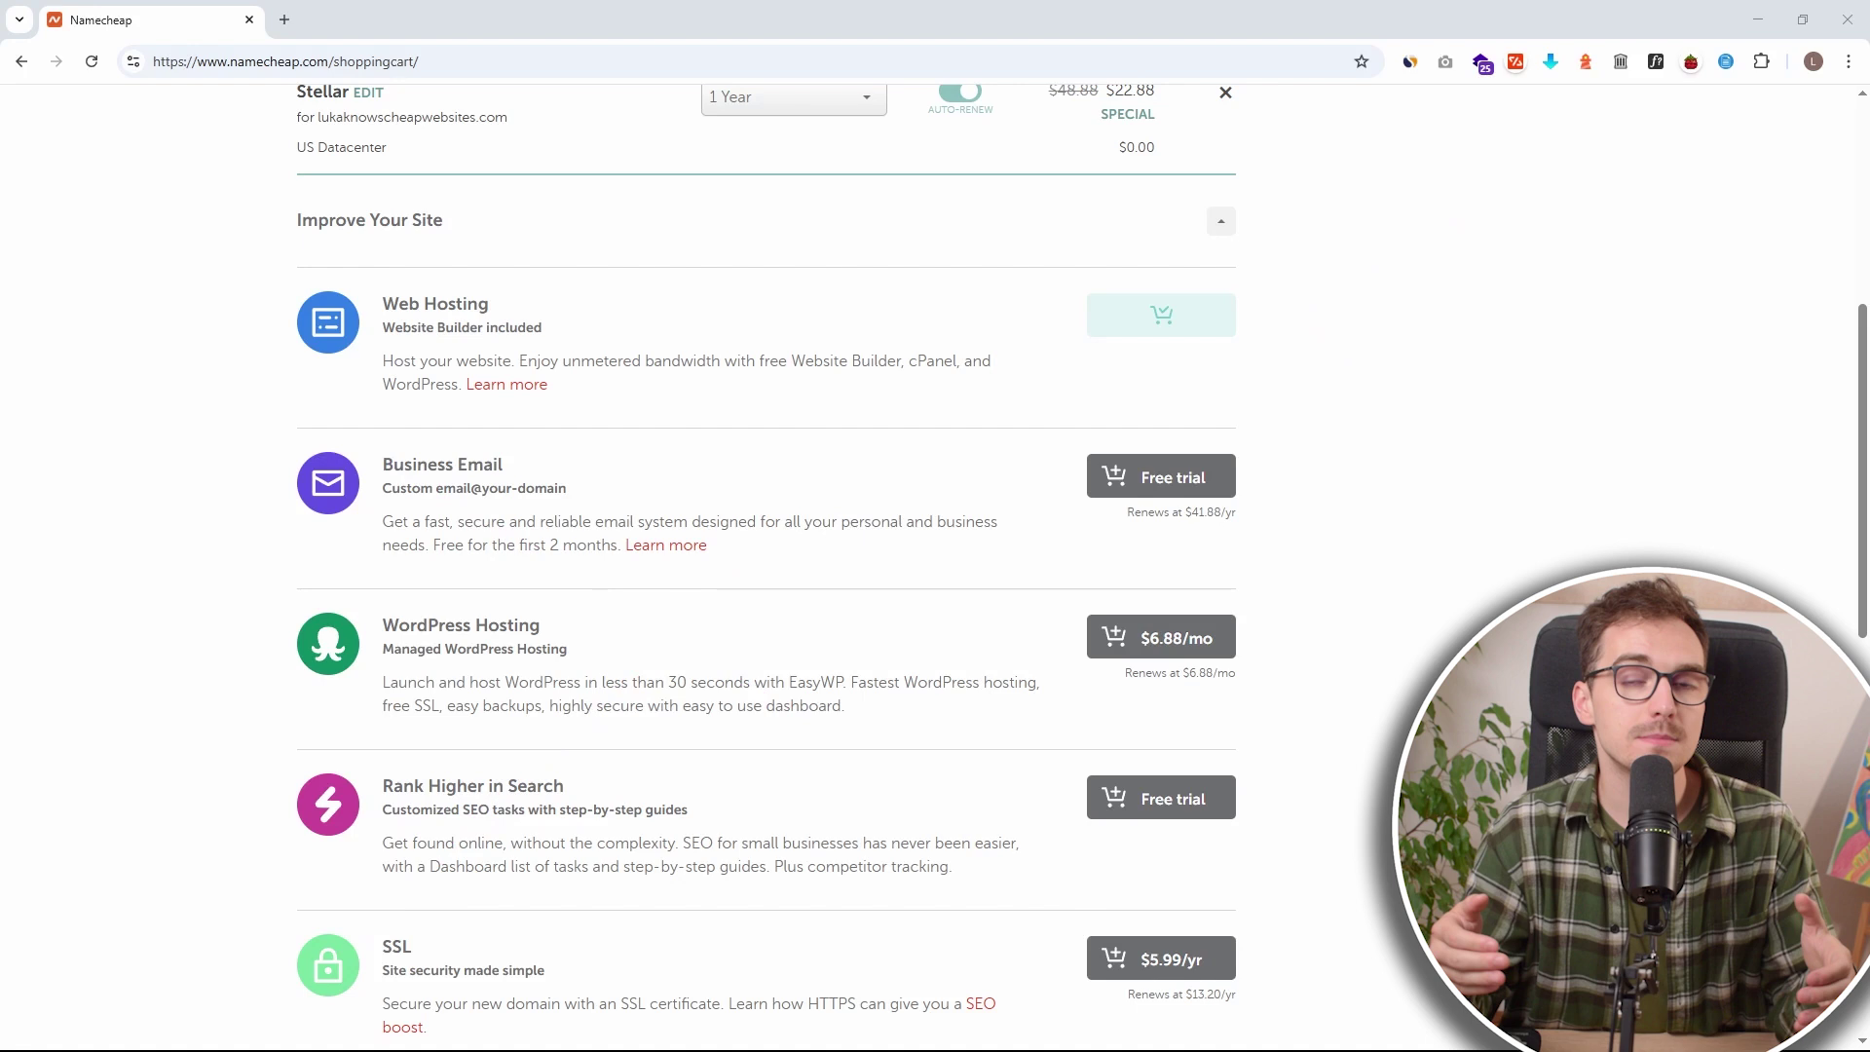
scroll(1407, 440, "down", 1)
scroll(1409, 445, "down", 1)
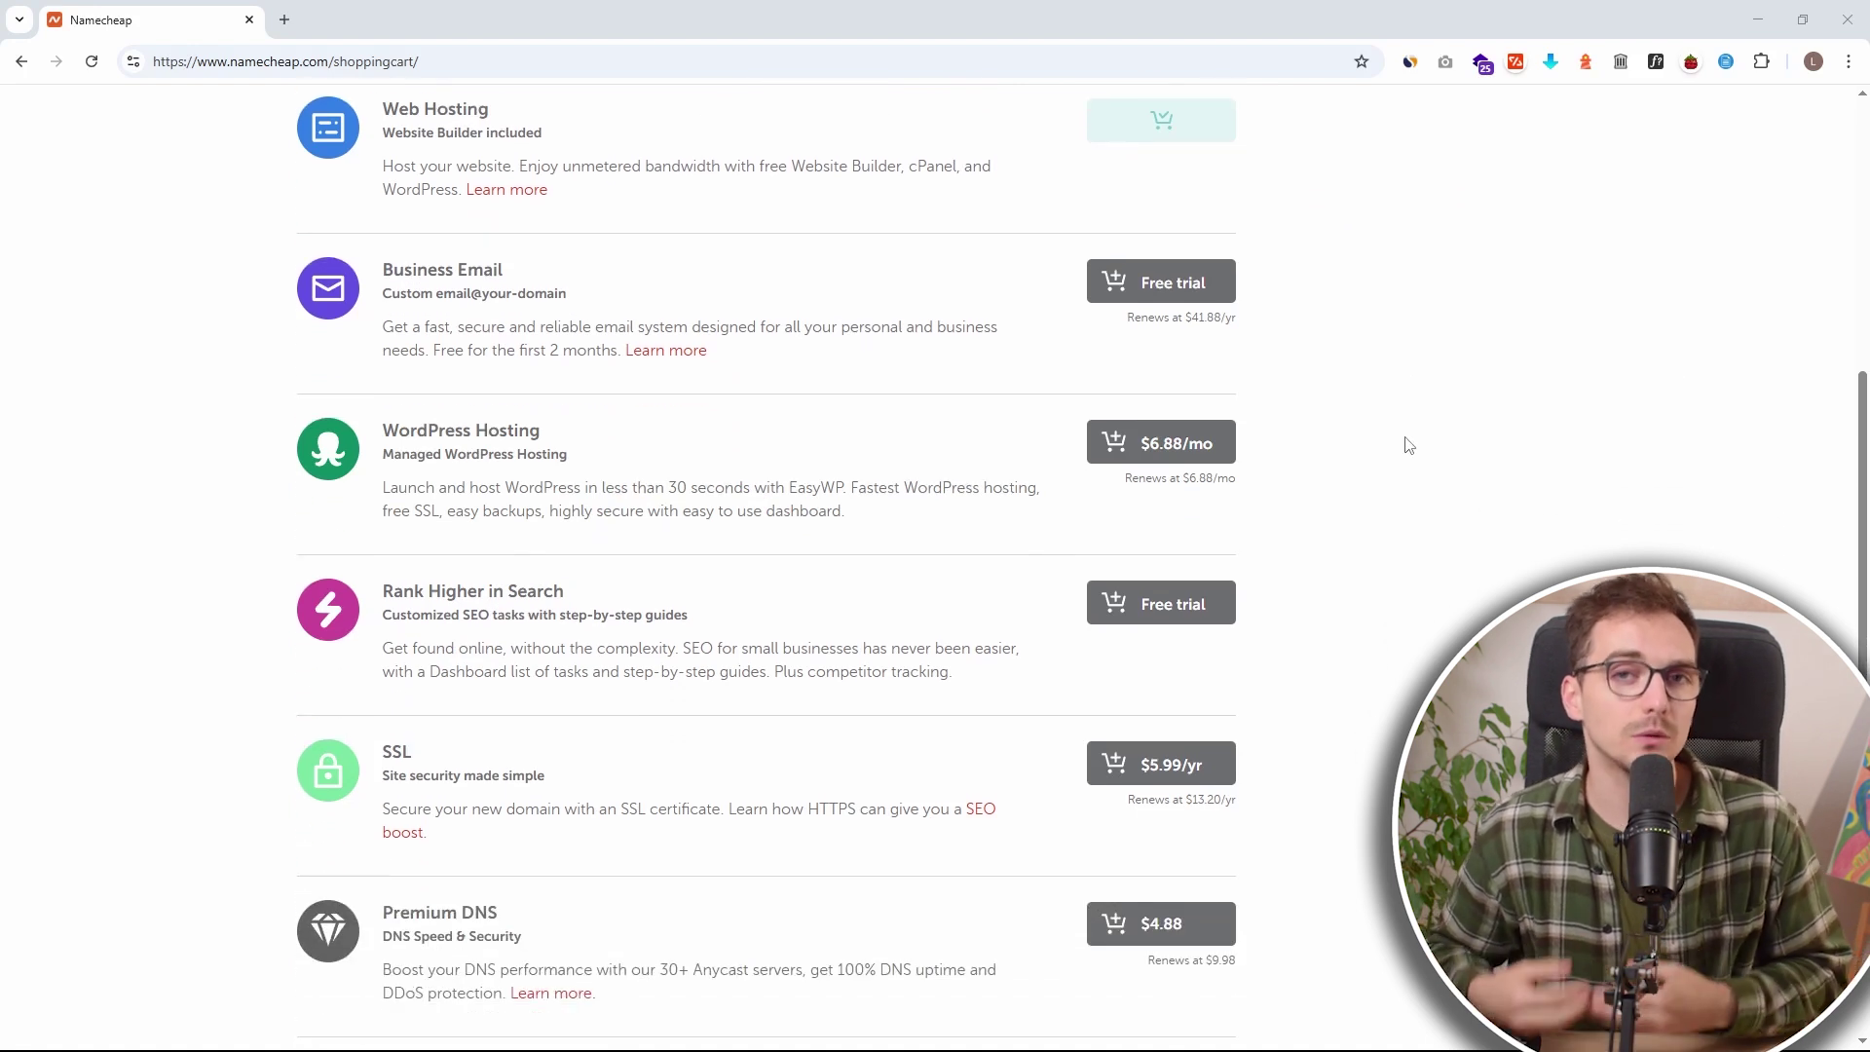
scroll(1408, 445, "down", 4)
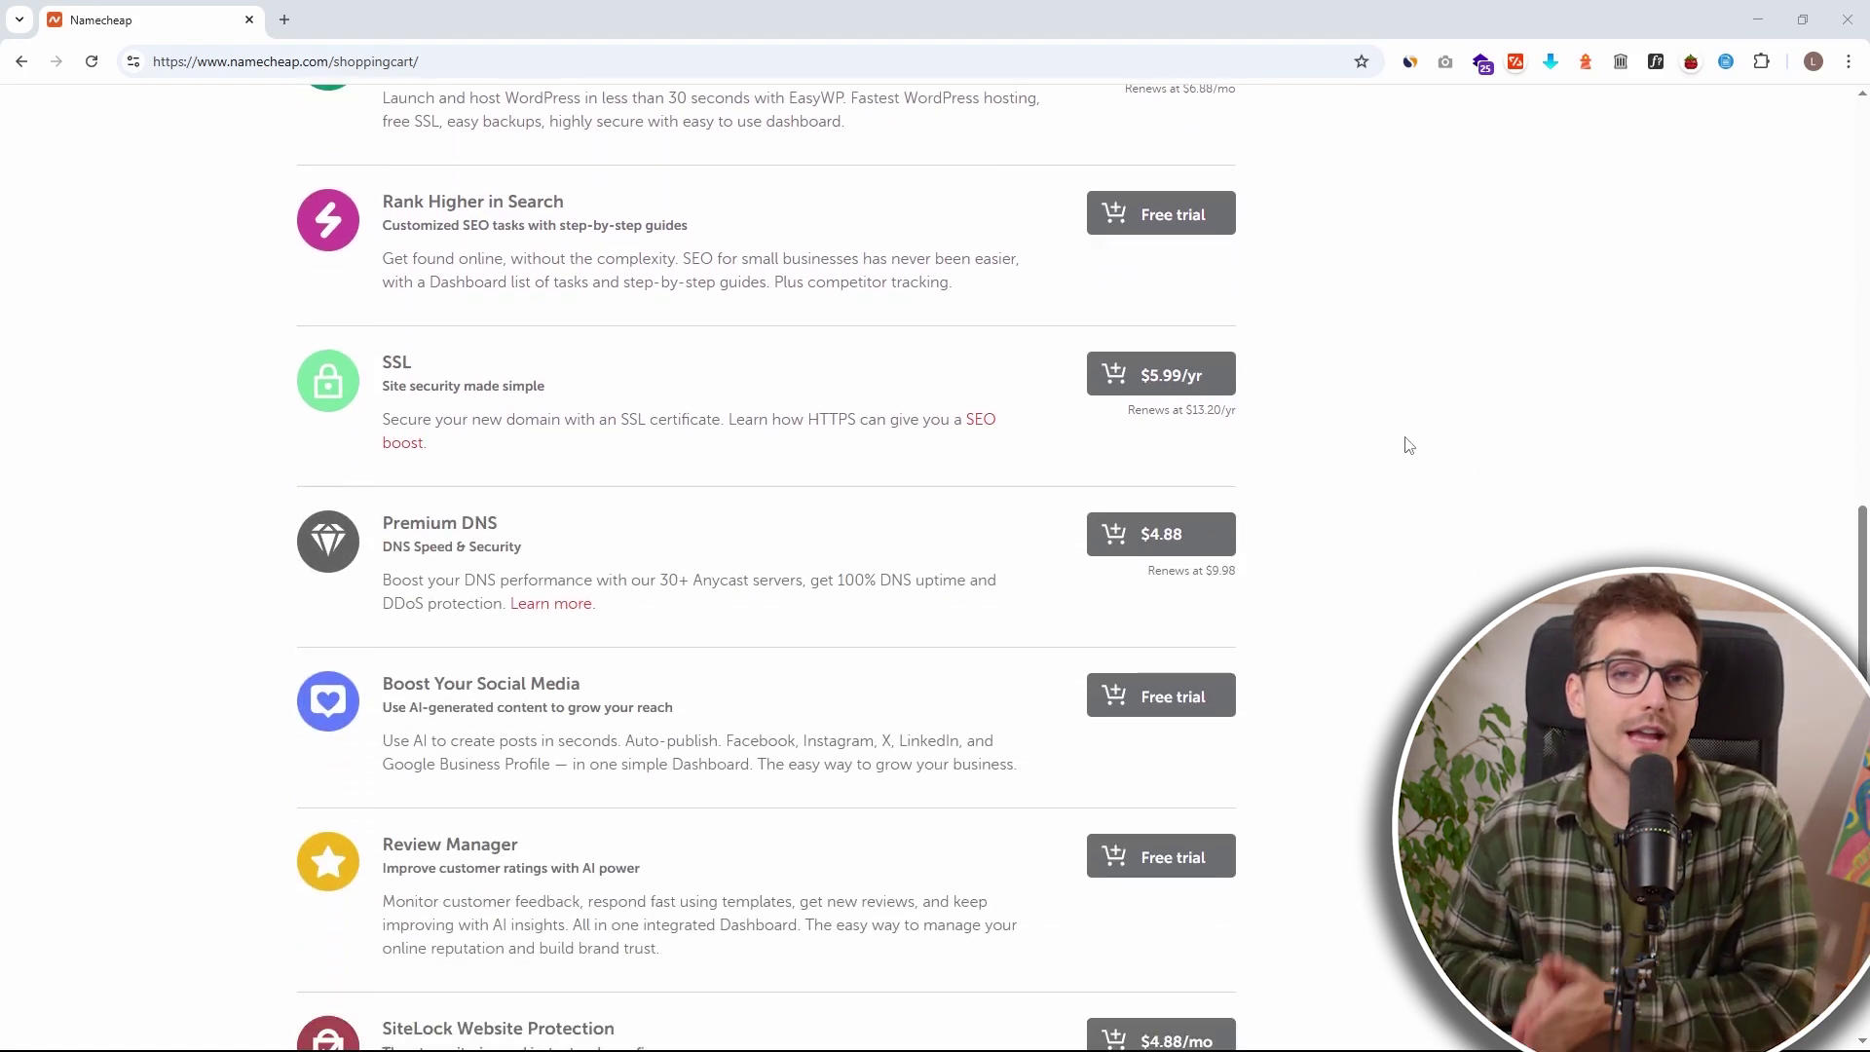
scroll(1409, 446, "down", 3)
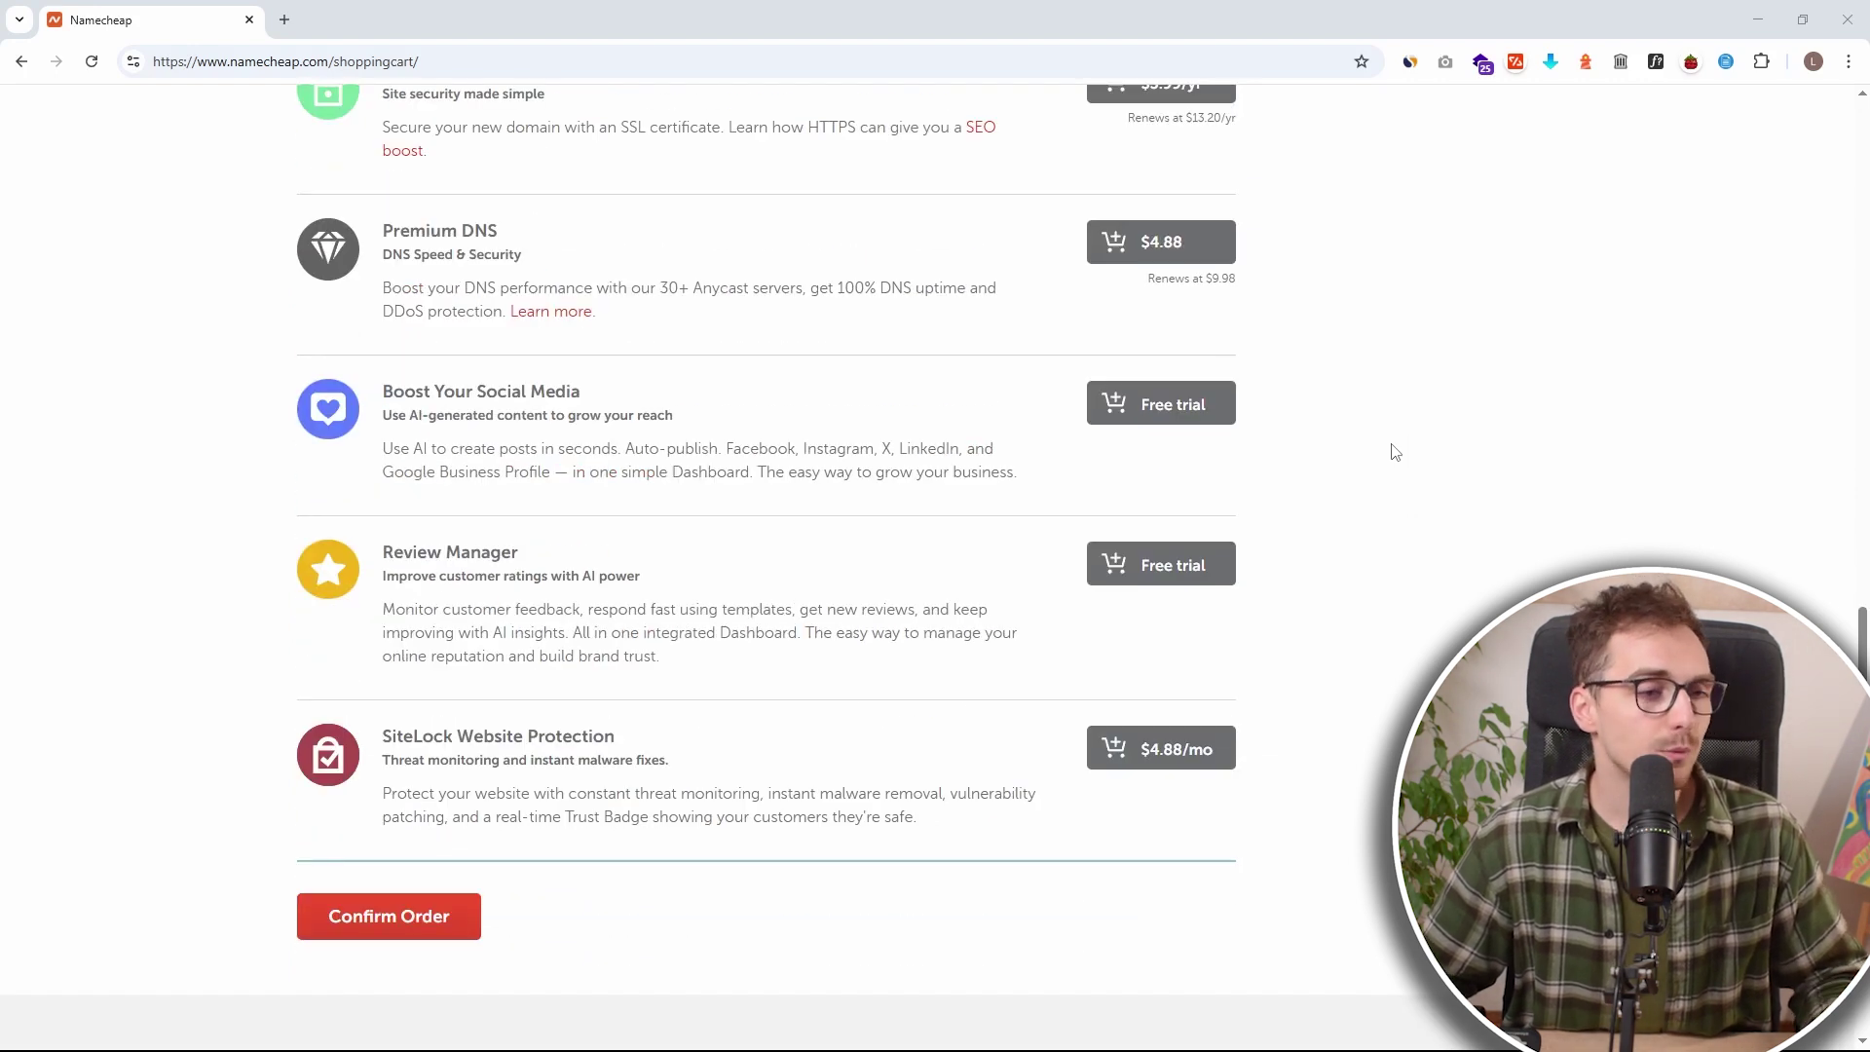
scroll(1395, 452, "up", 4)
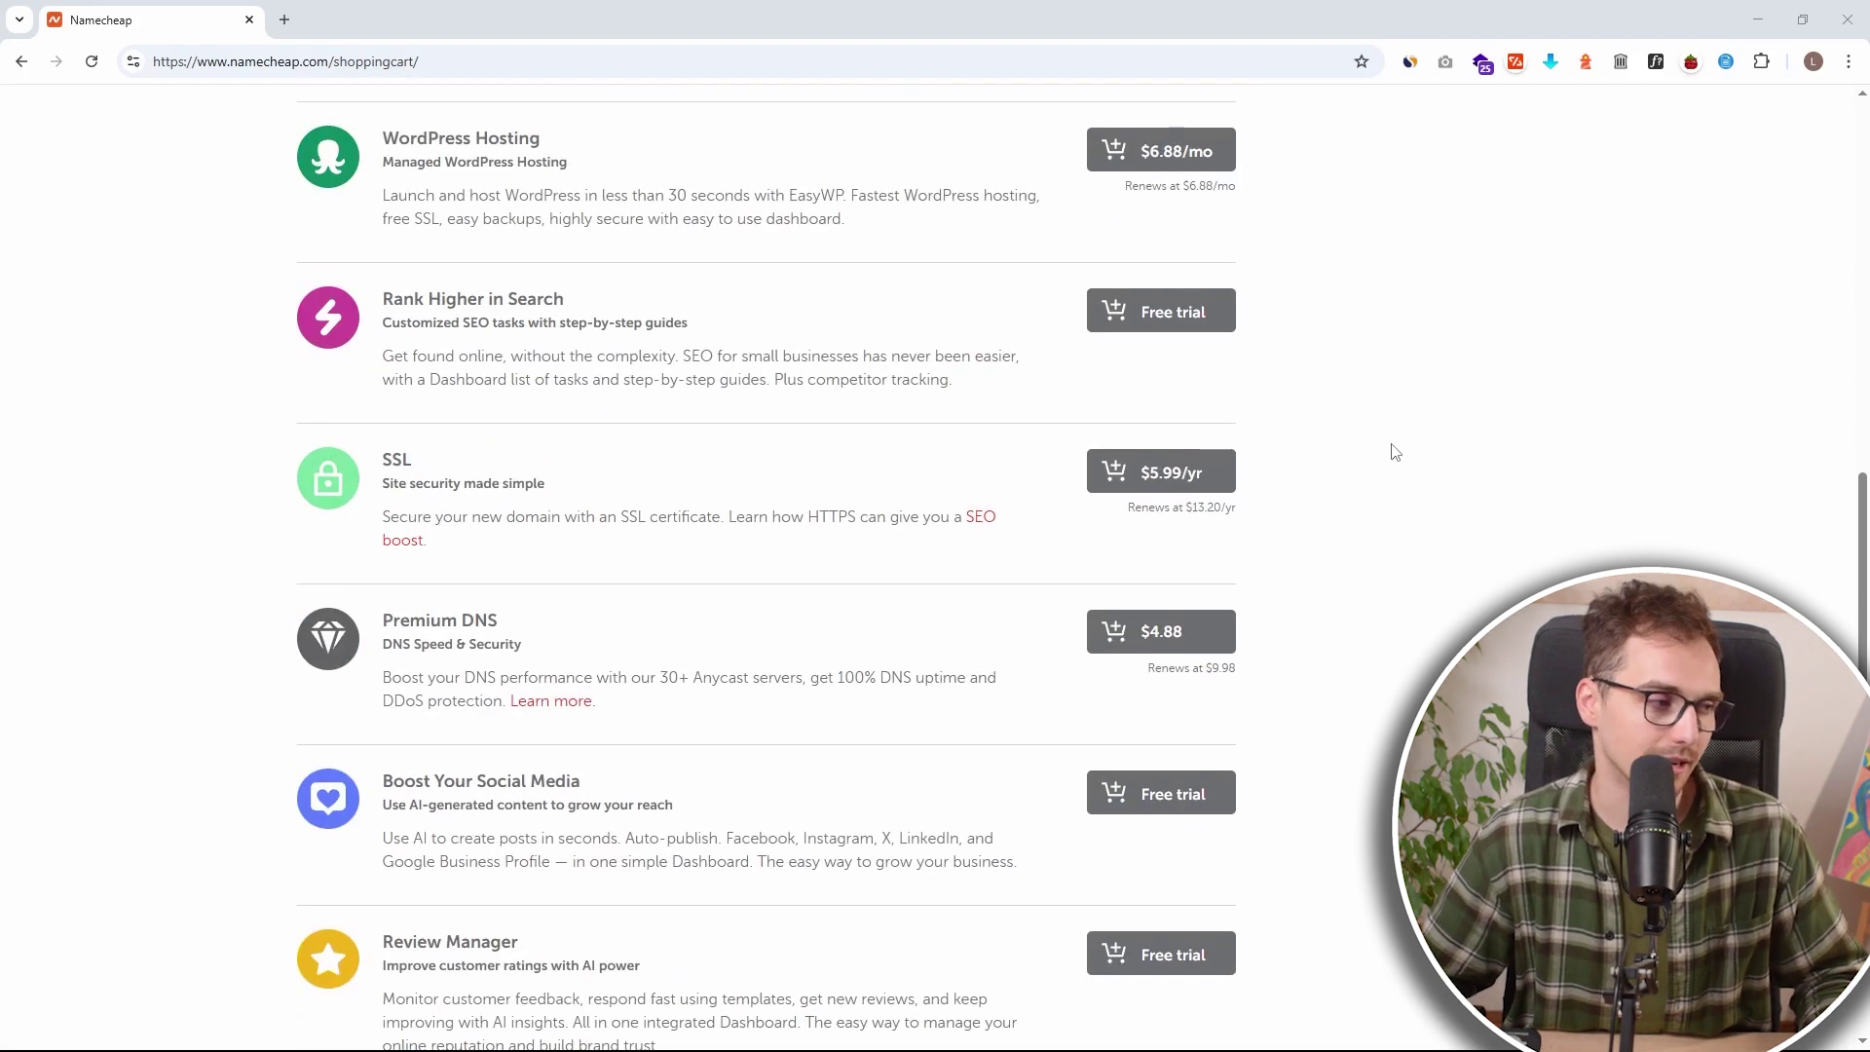
scroll(1395, 452, "up", 11)
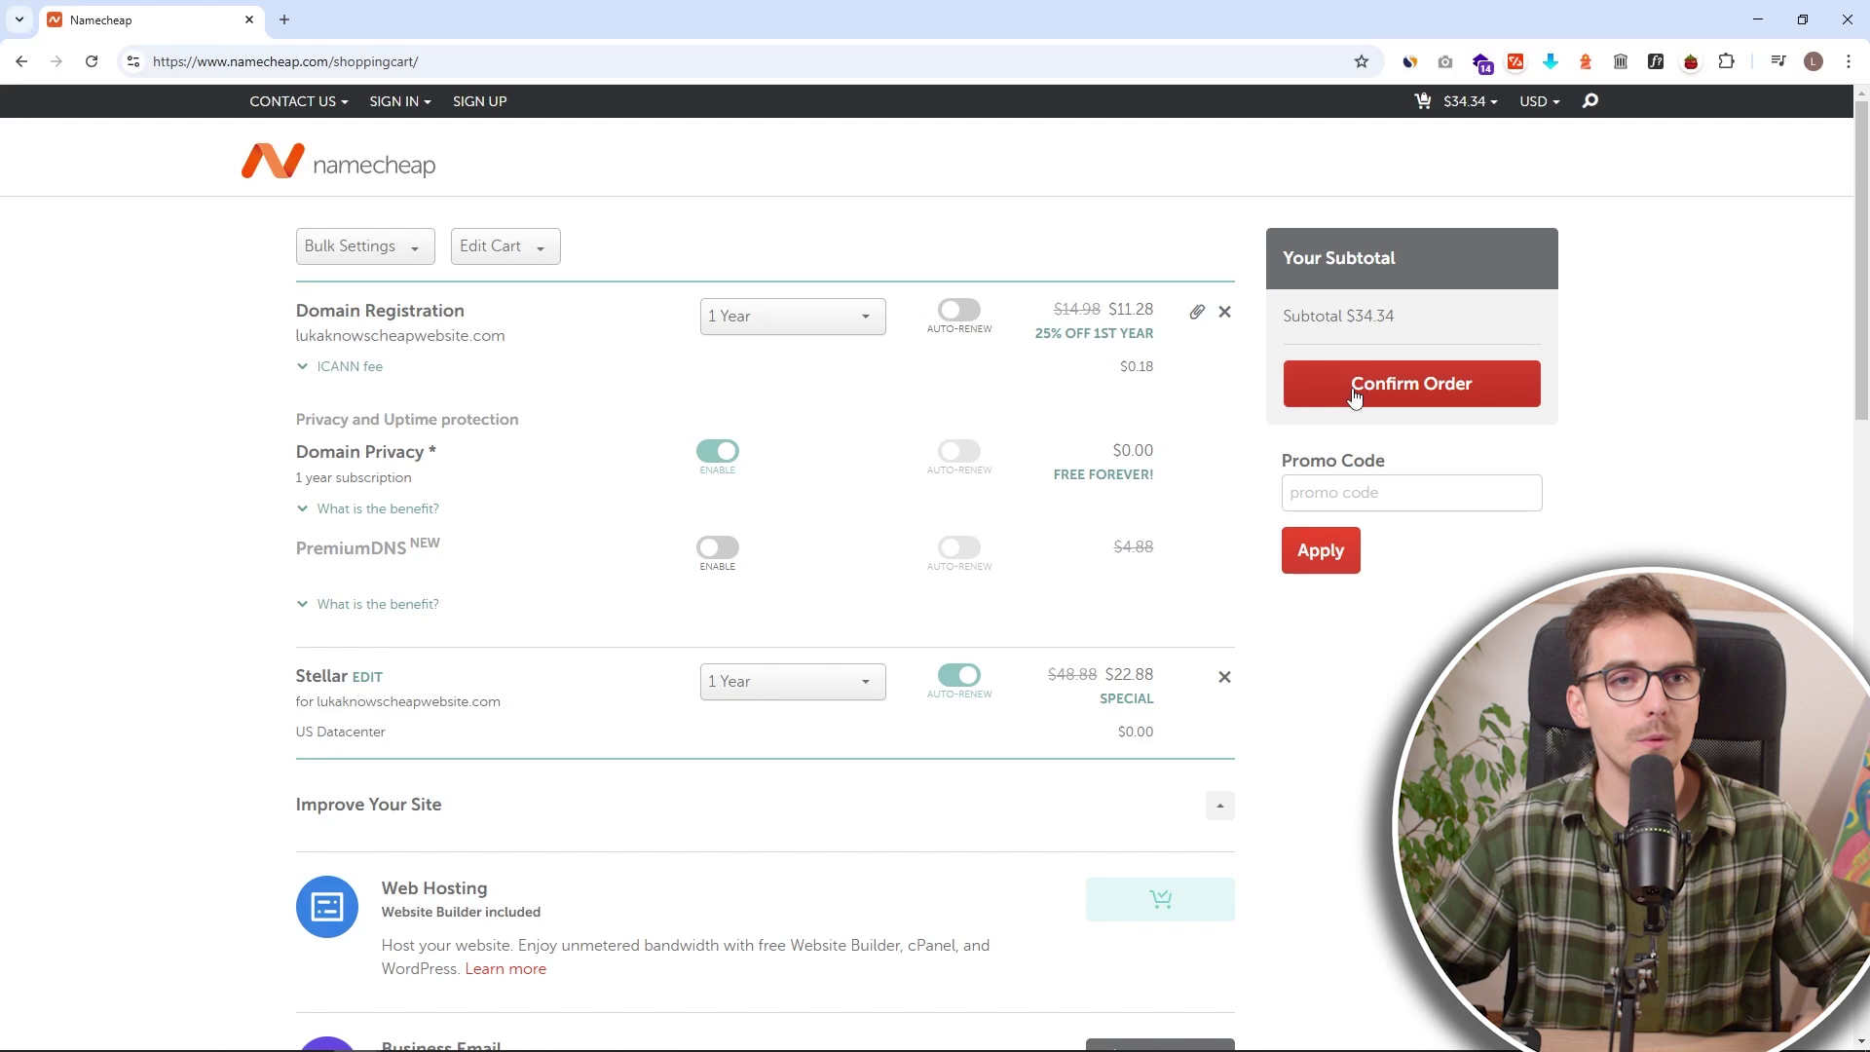
Confirm the order and sign in with the saved username and the account password.
left_click(1354, 390)
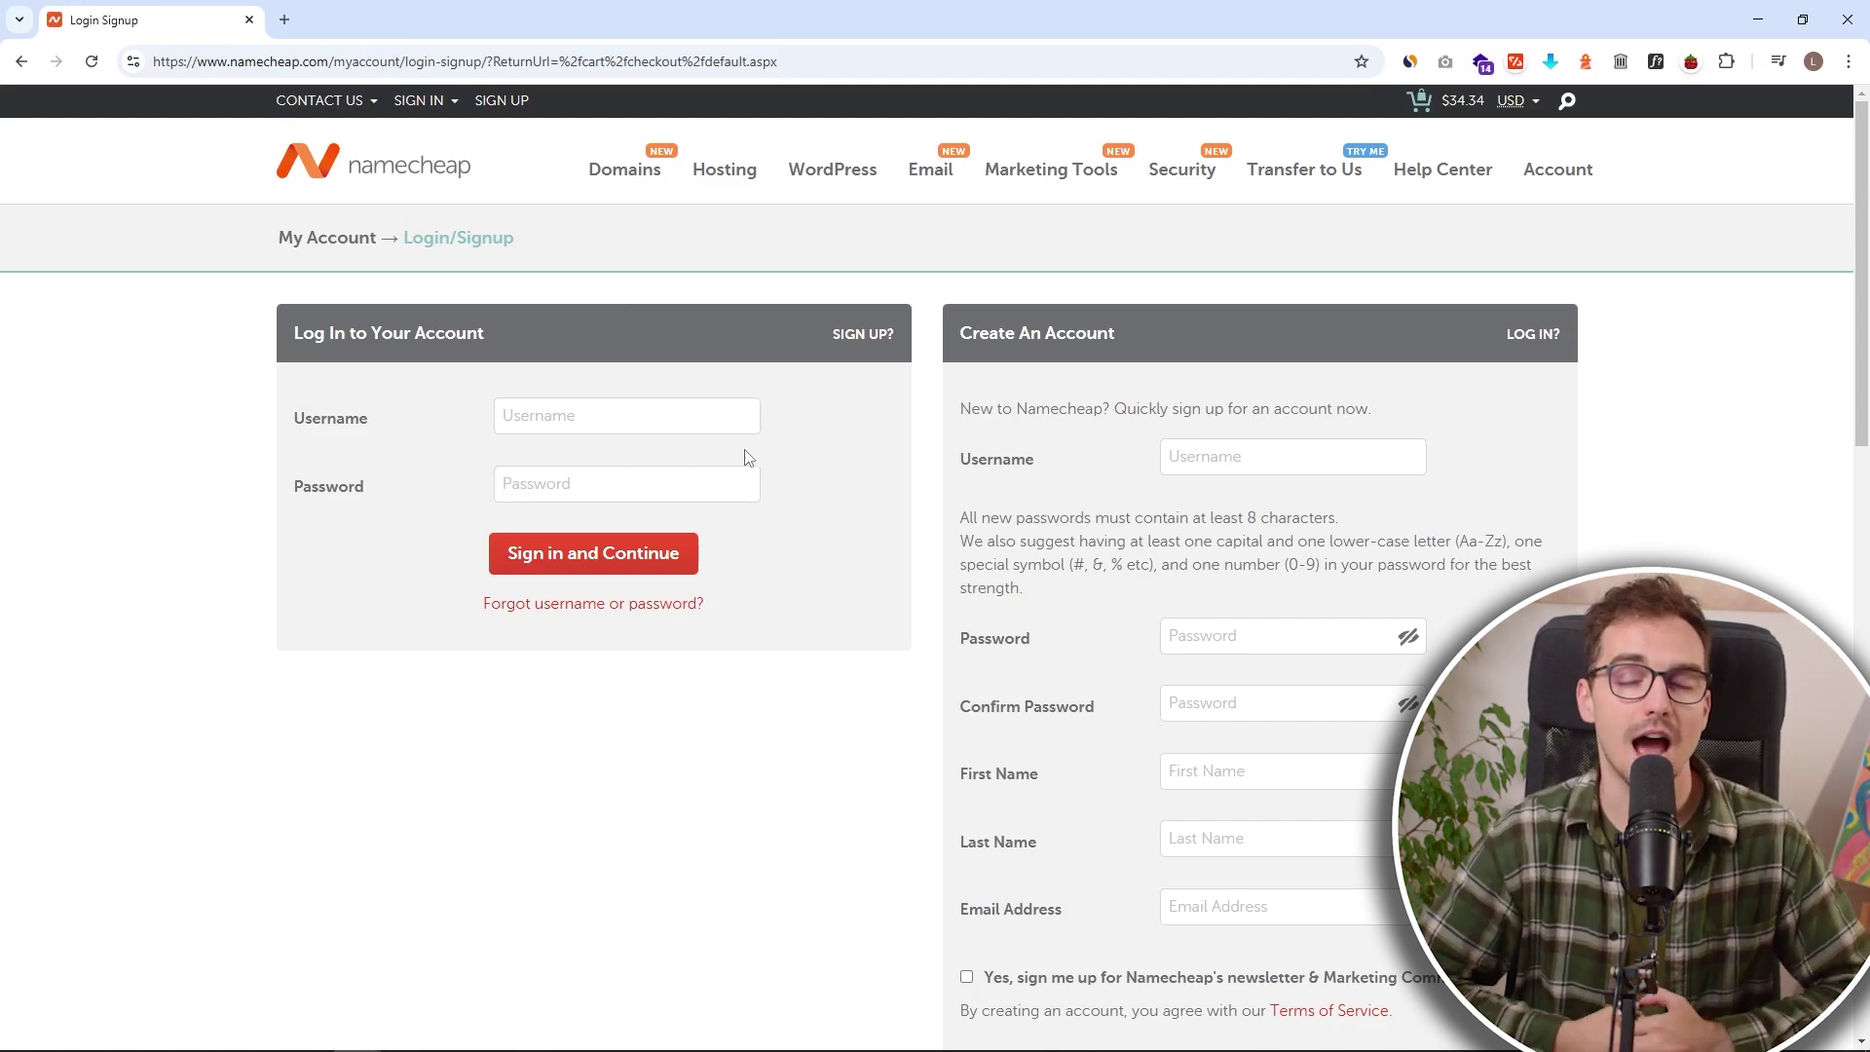
left_click(587, 488)
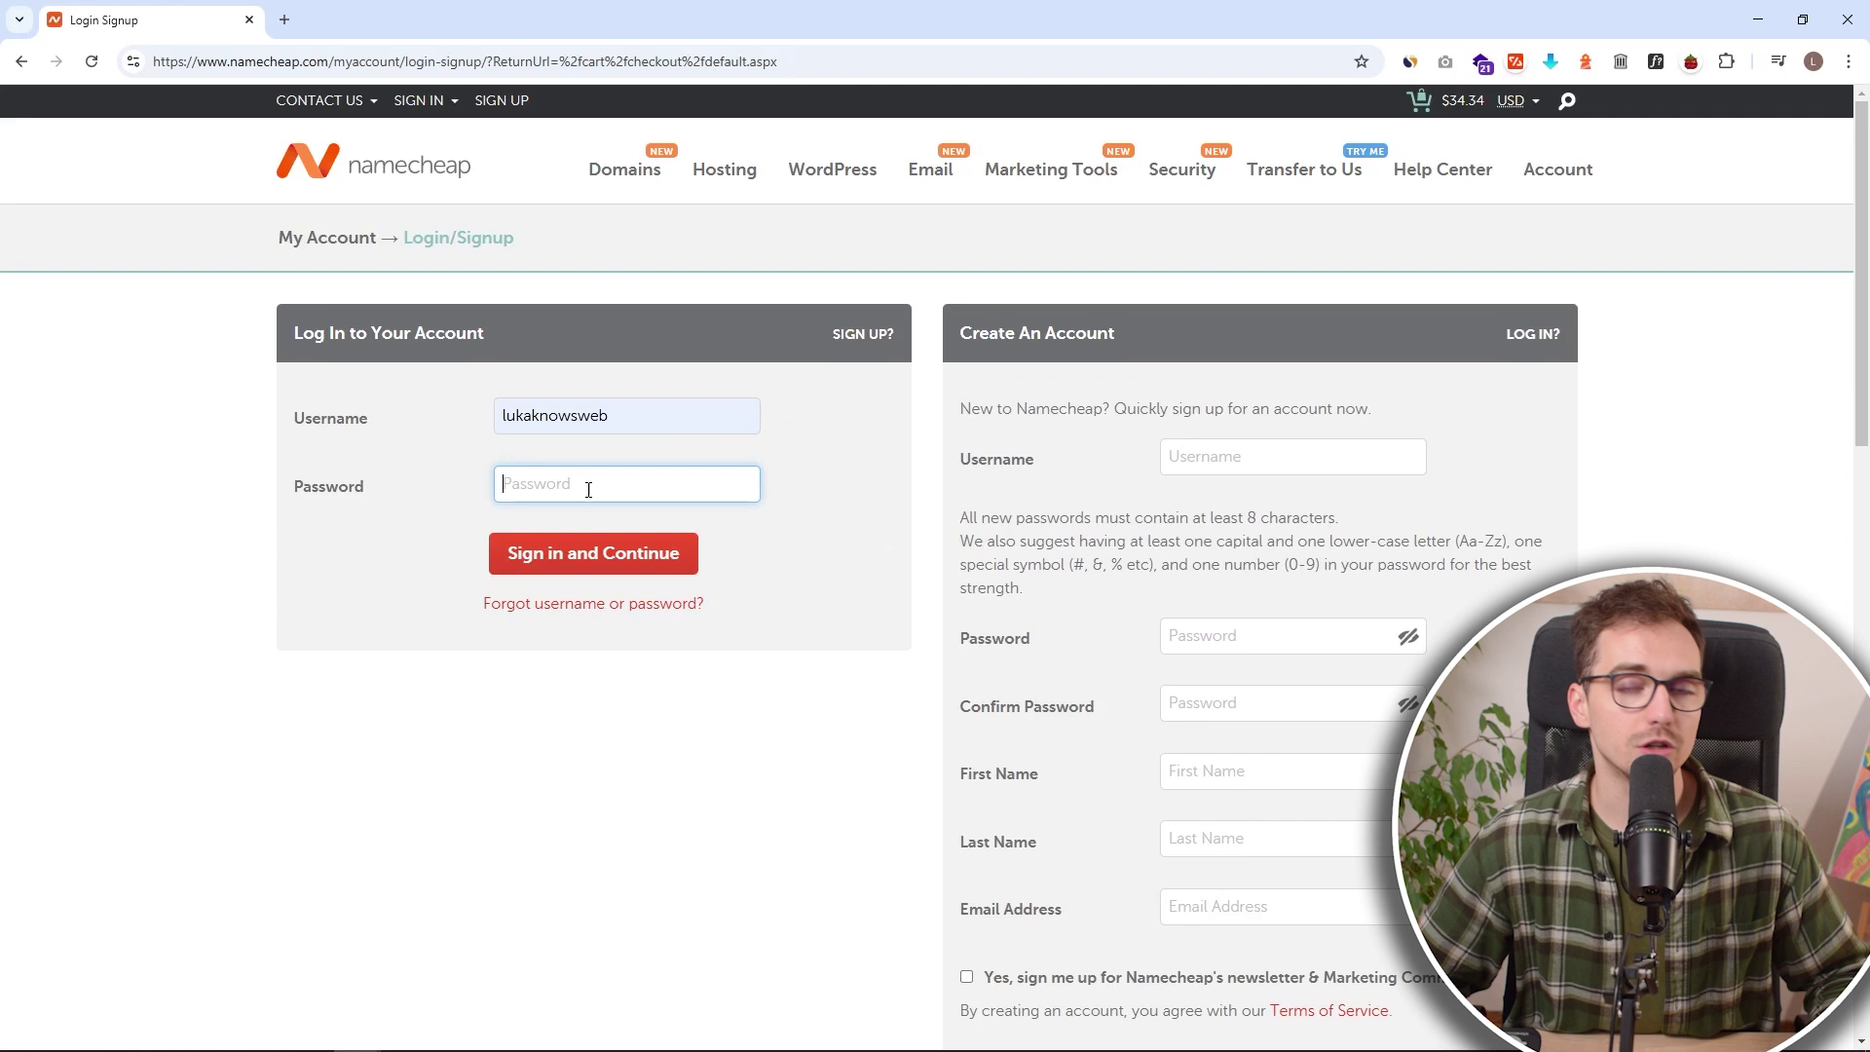
type("****")
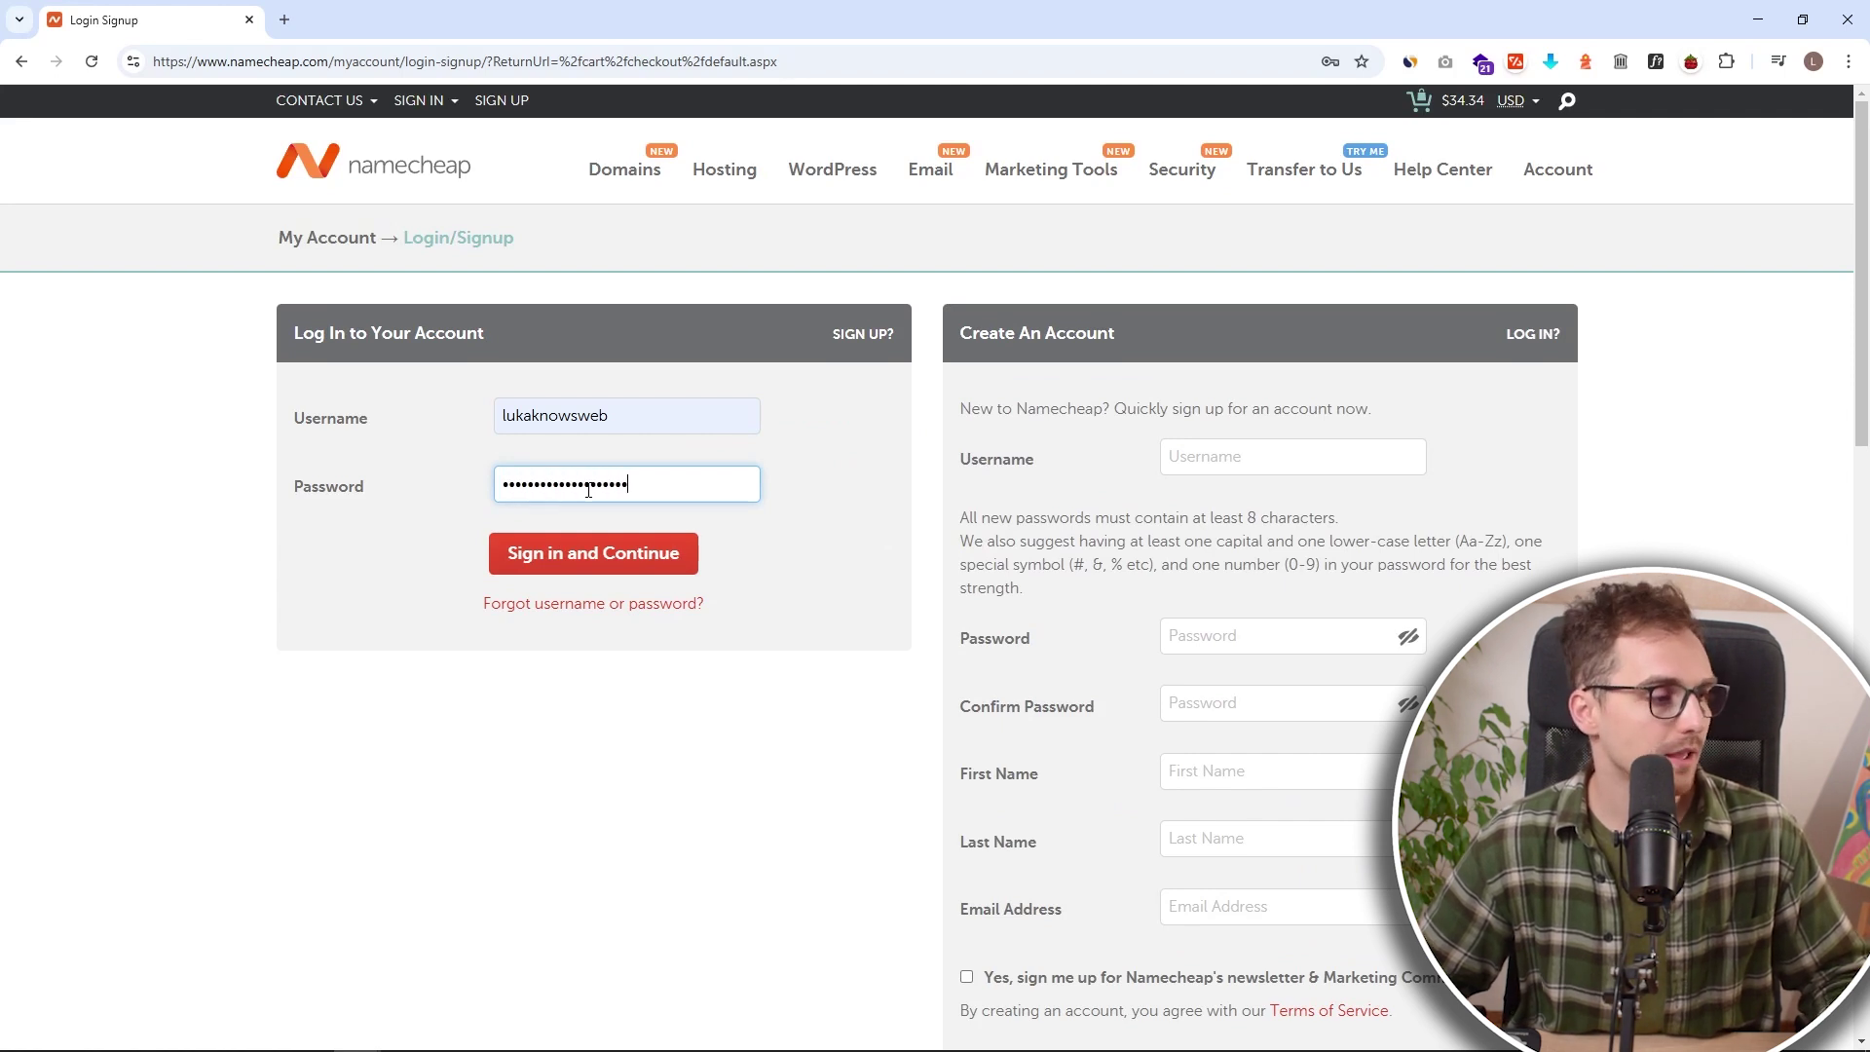
key("Return")
scroll(835, 594, "down", 2)
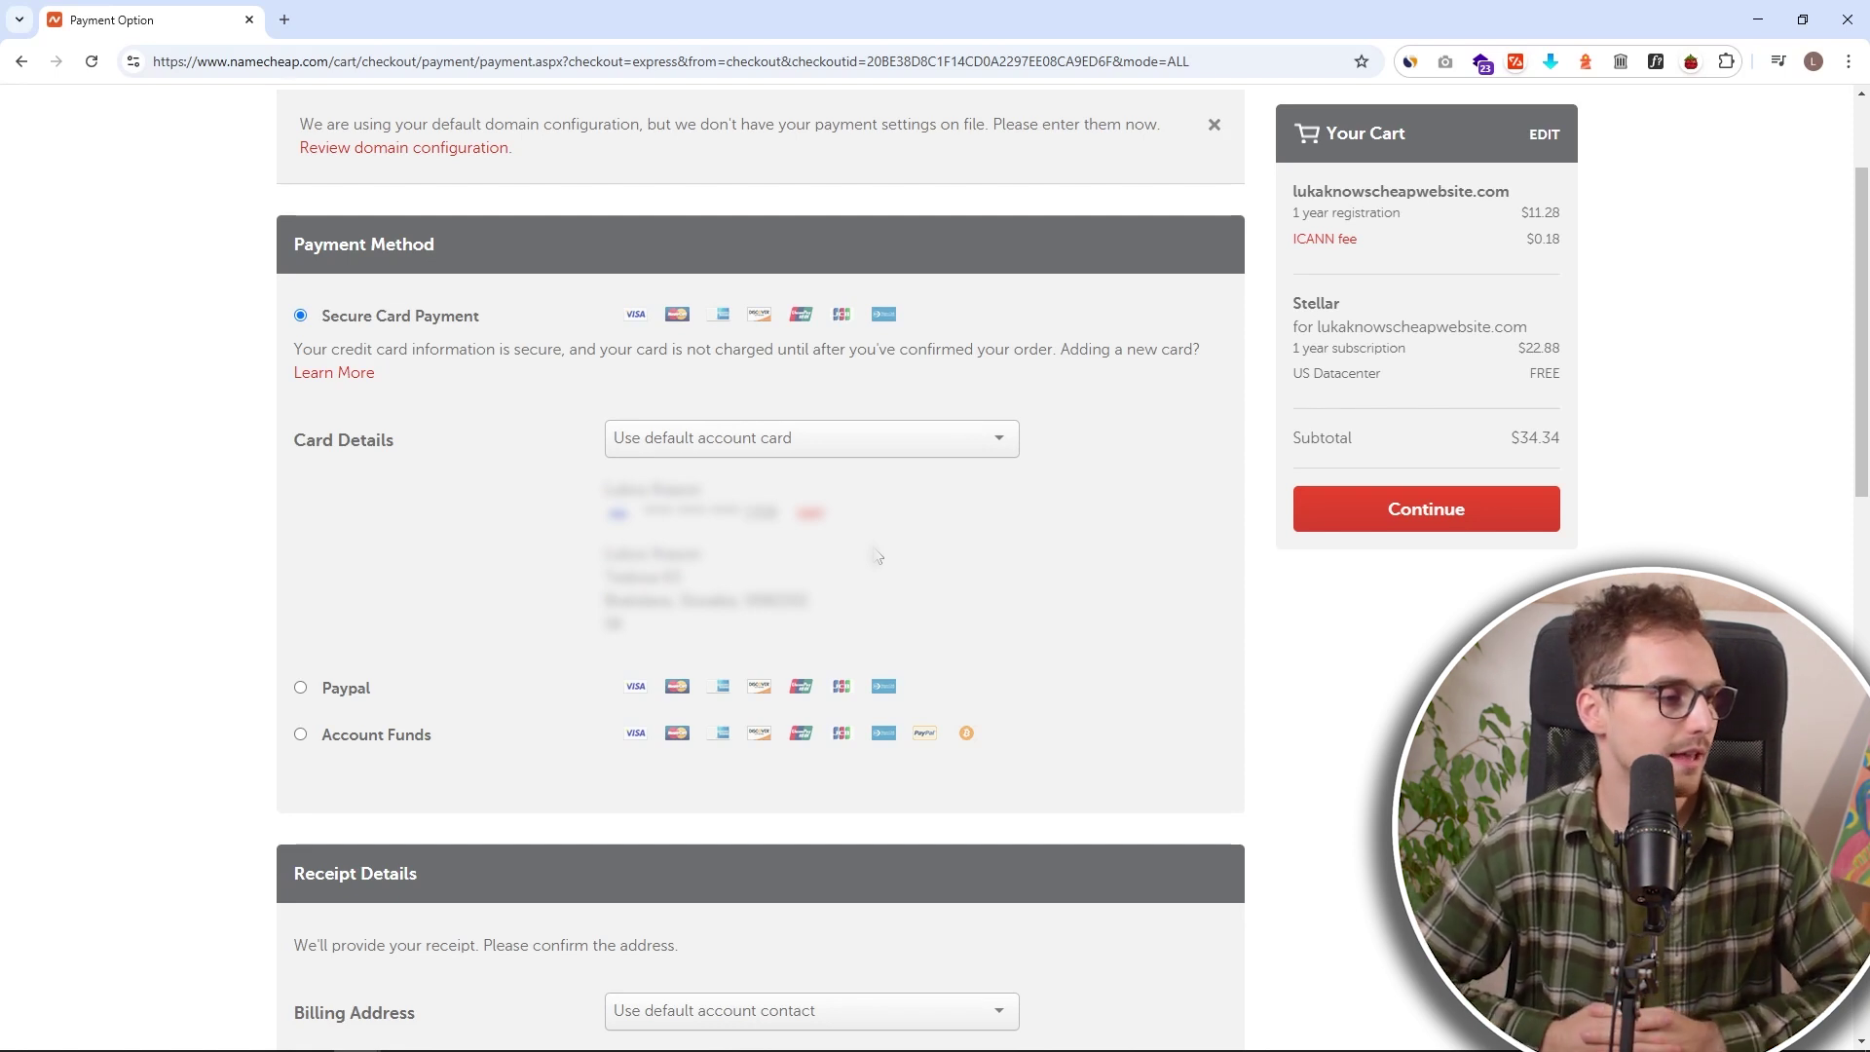
Pay for the order with the saved card after agreeing to the Terms of Service.
scroll(877, 557, "down", 8)
left_click(417, 921)
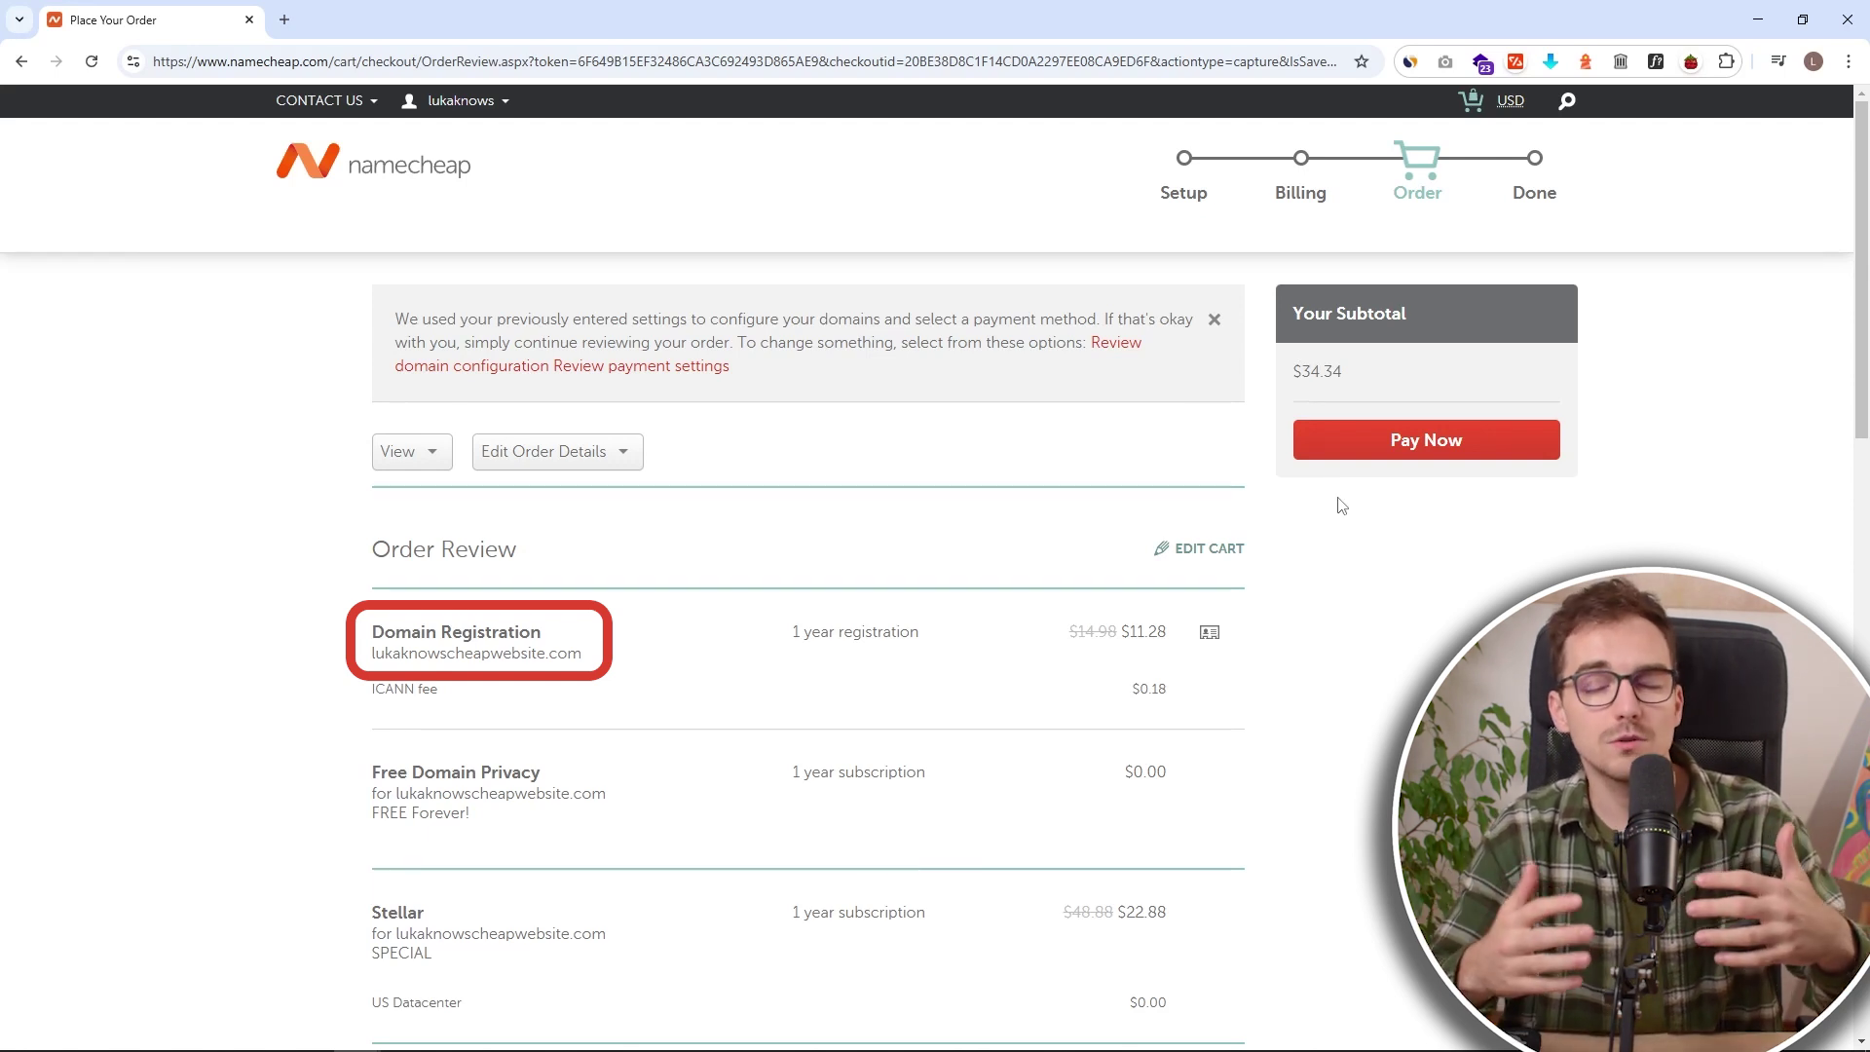
left_click(1396, 451)
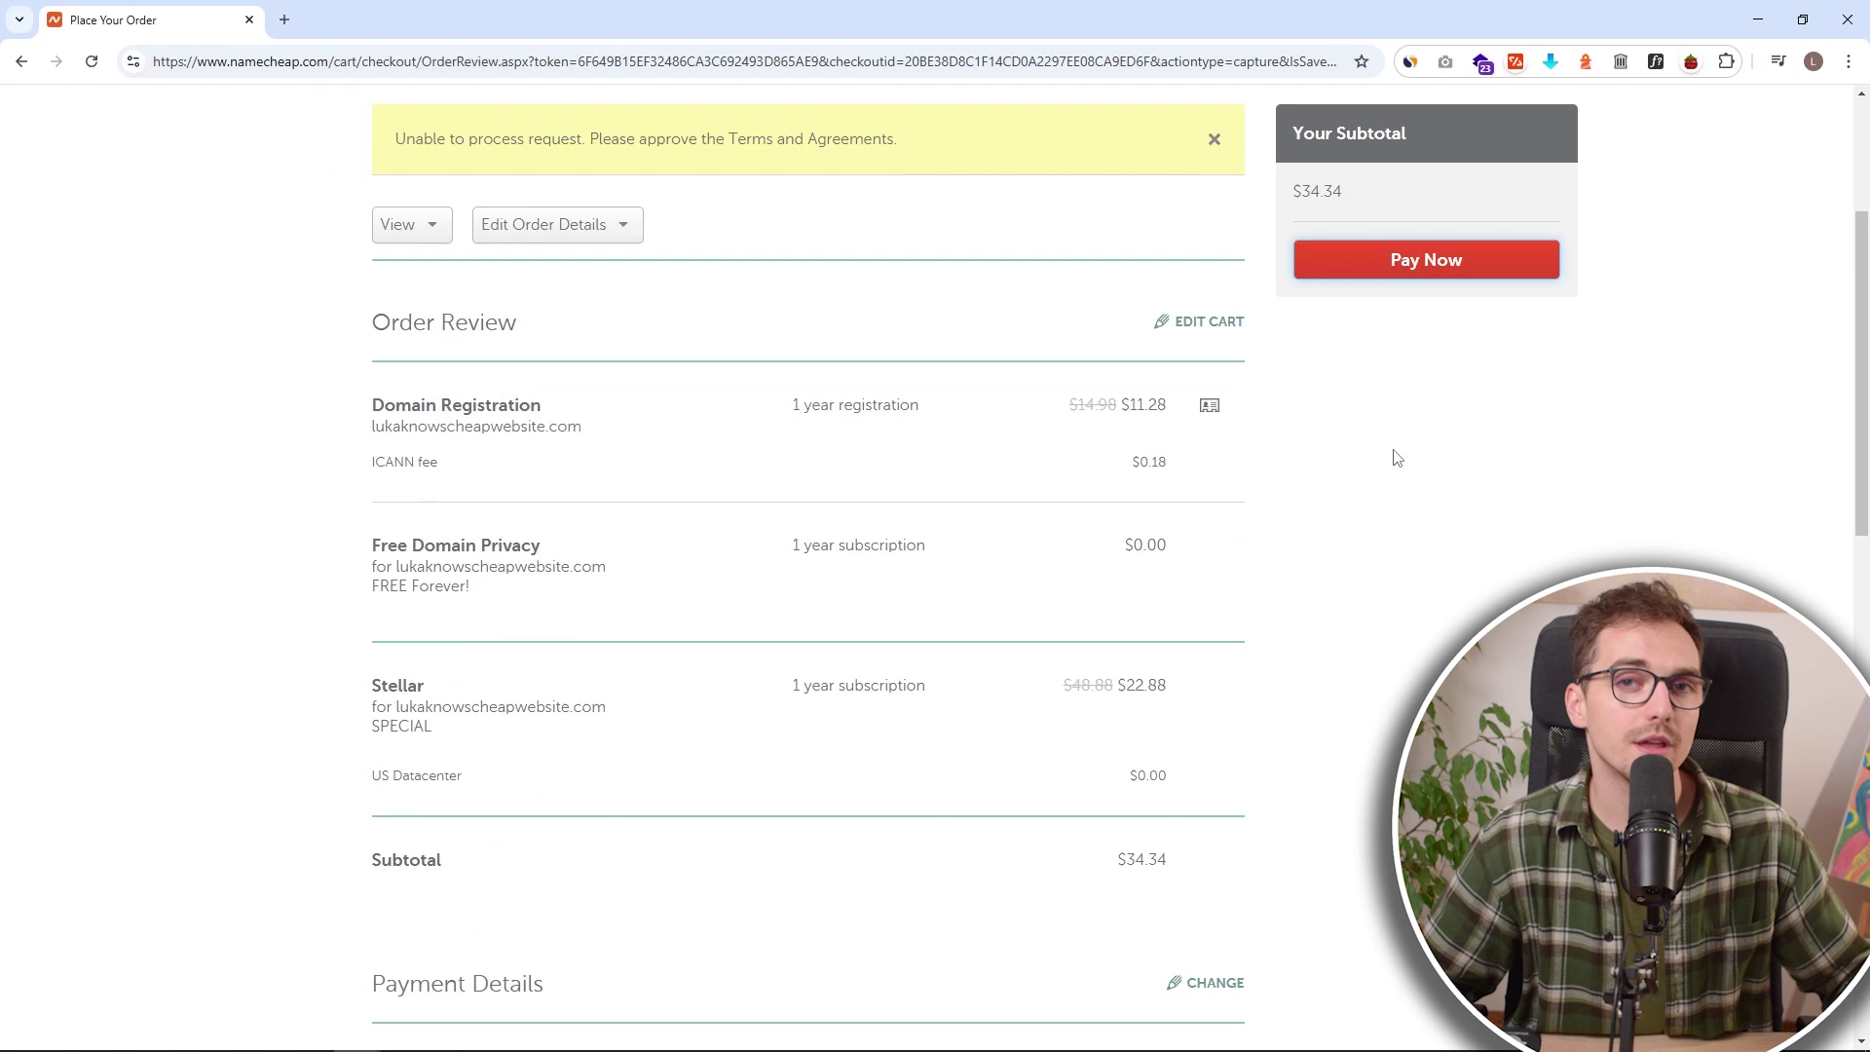
scroll(1396, 457, "down", 10)
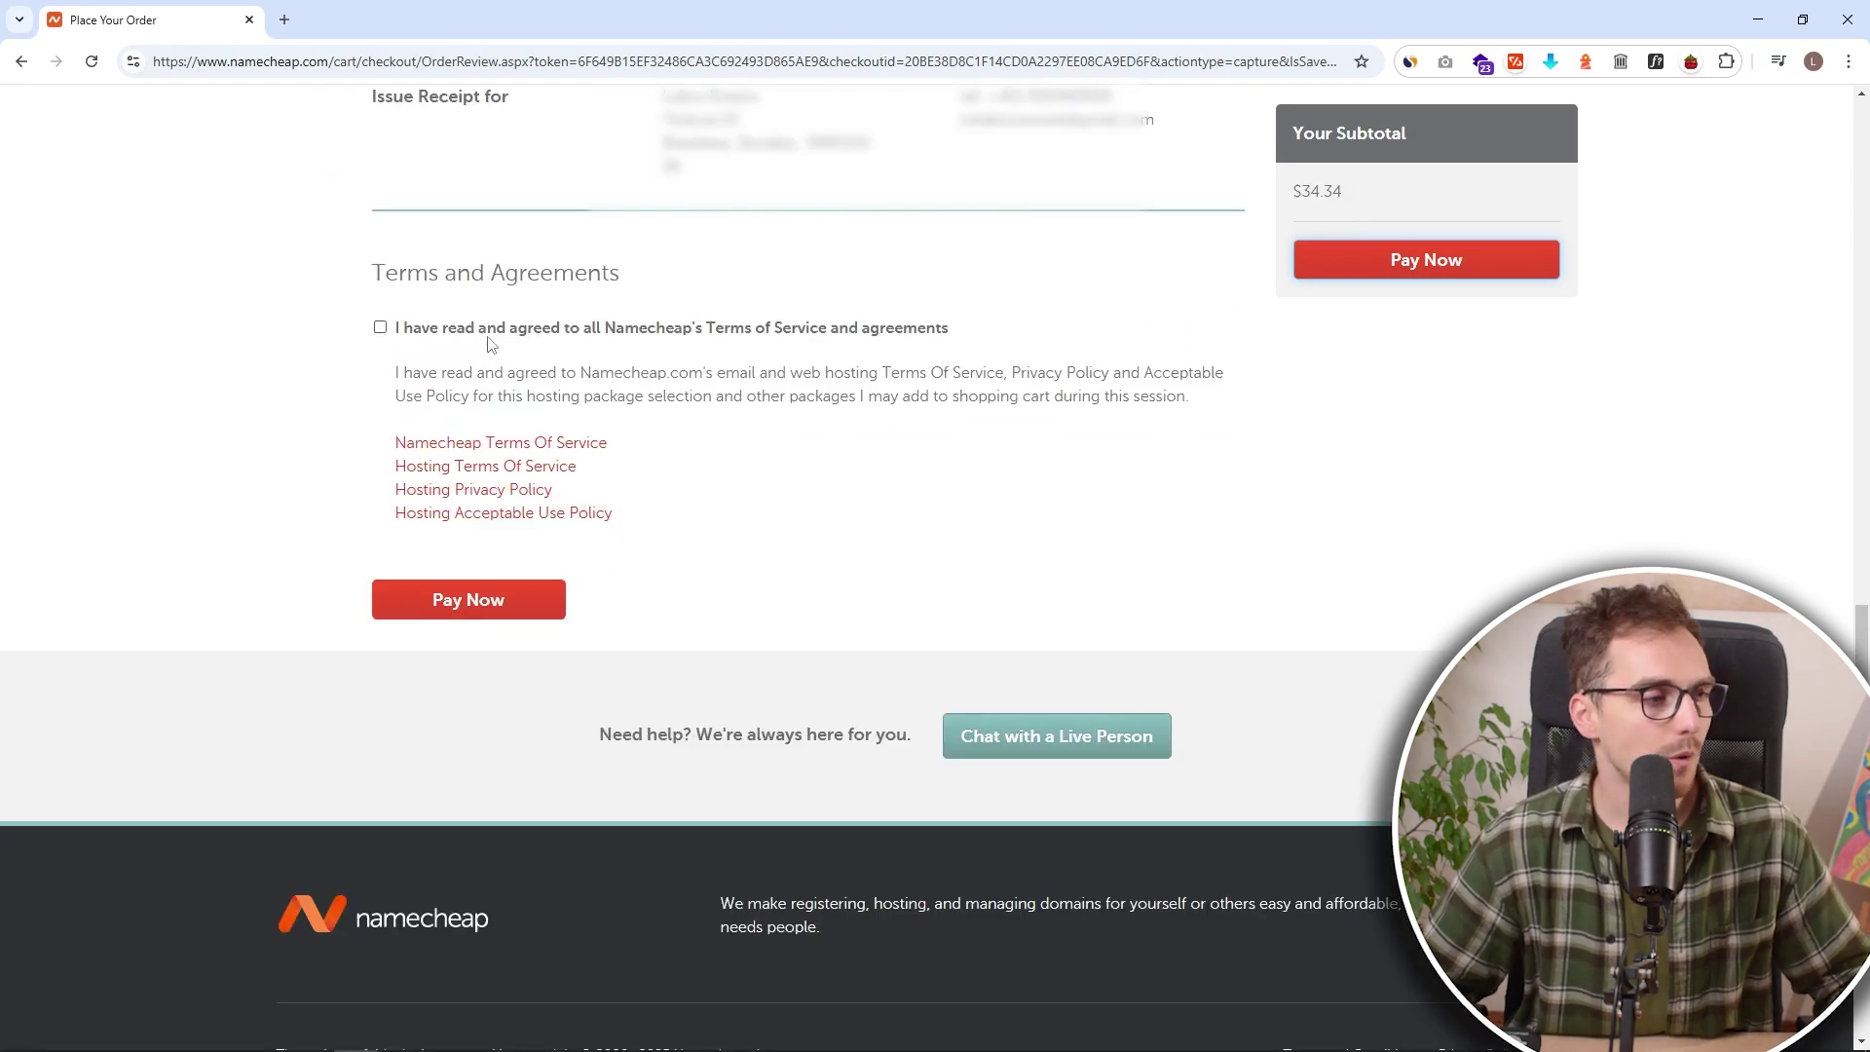
left_click(488, 331)
left_click(513, 604)
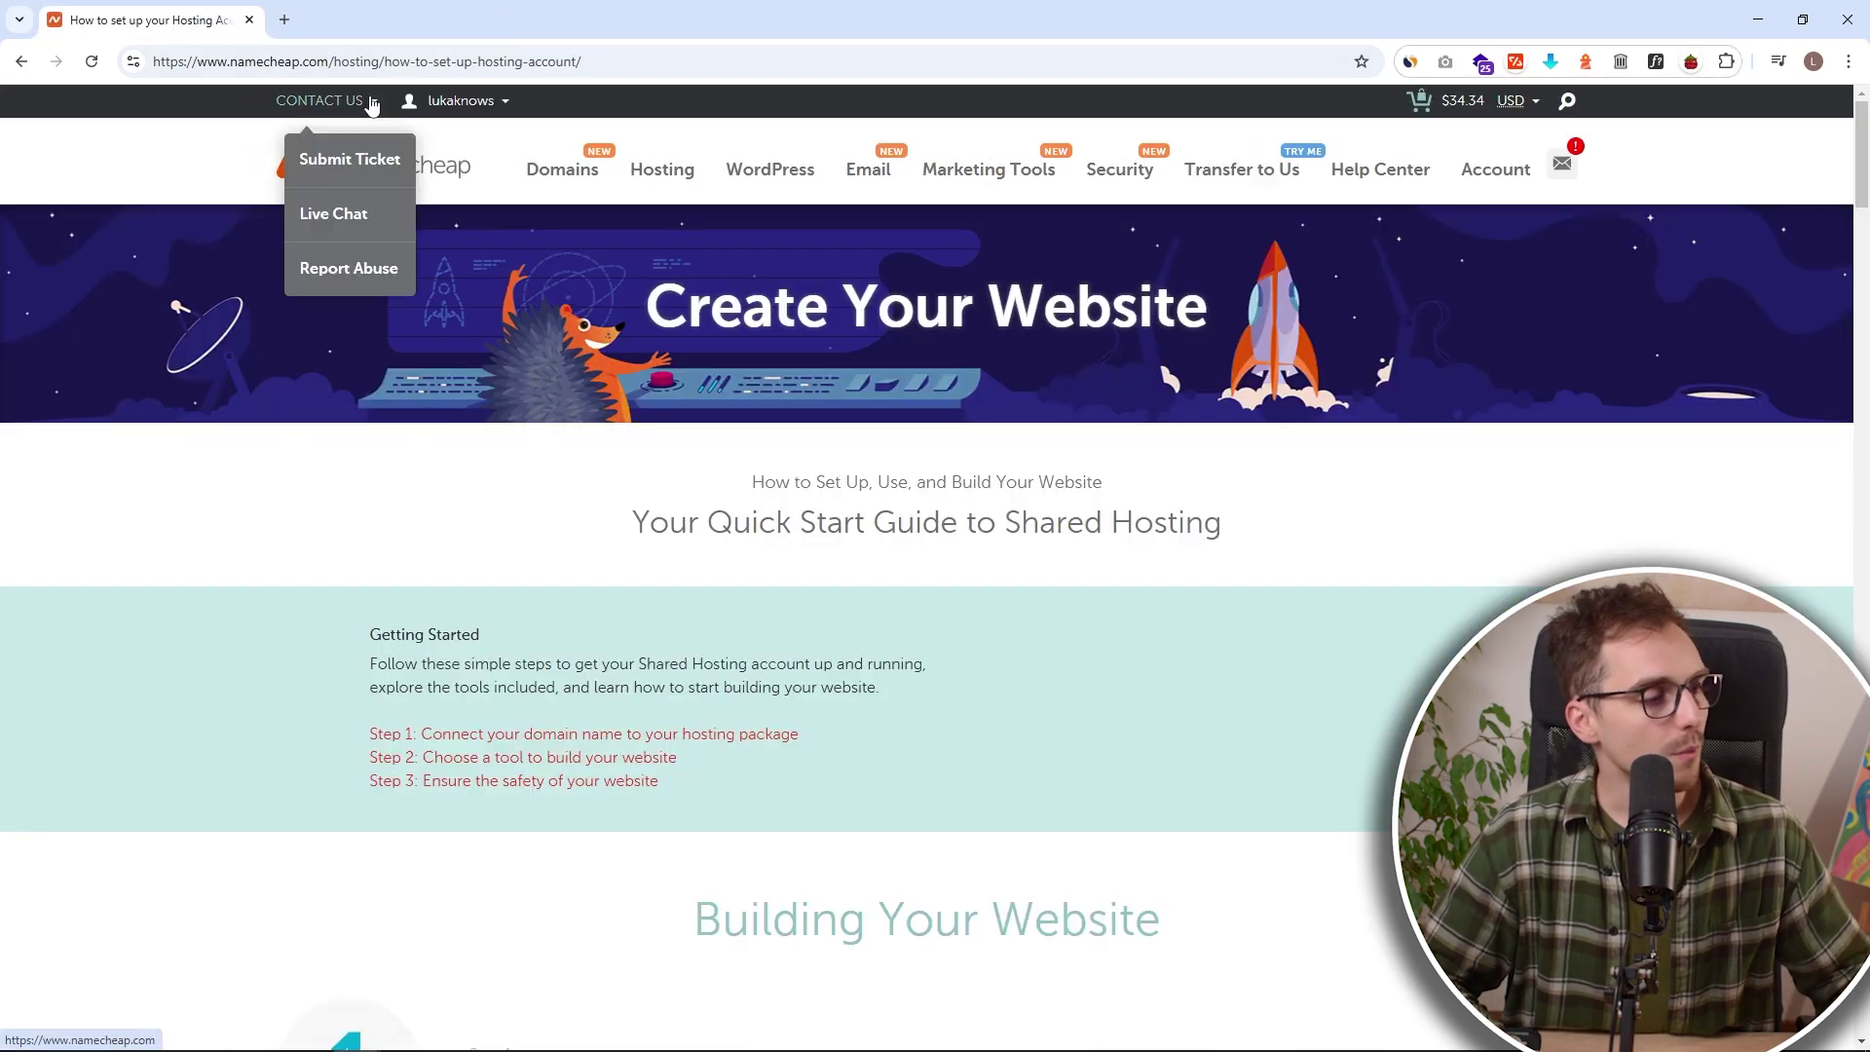
From the Dashboard, check lukaknowscheapwebsite.com's Products tab, then show the Hosting List.
mouse_move(453, 102)
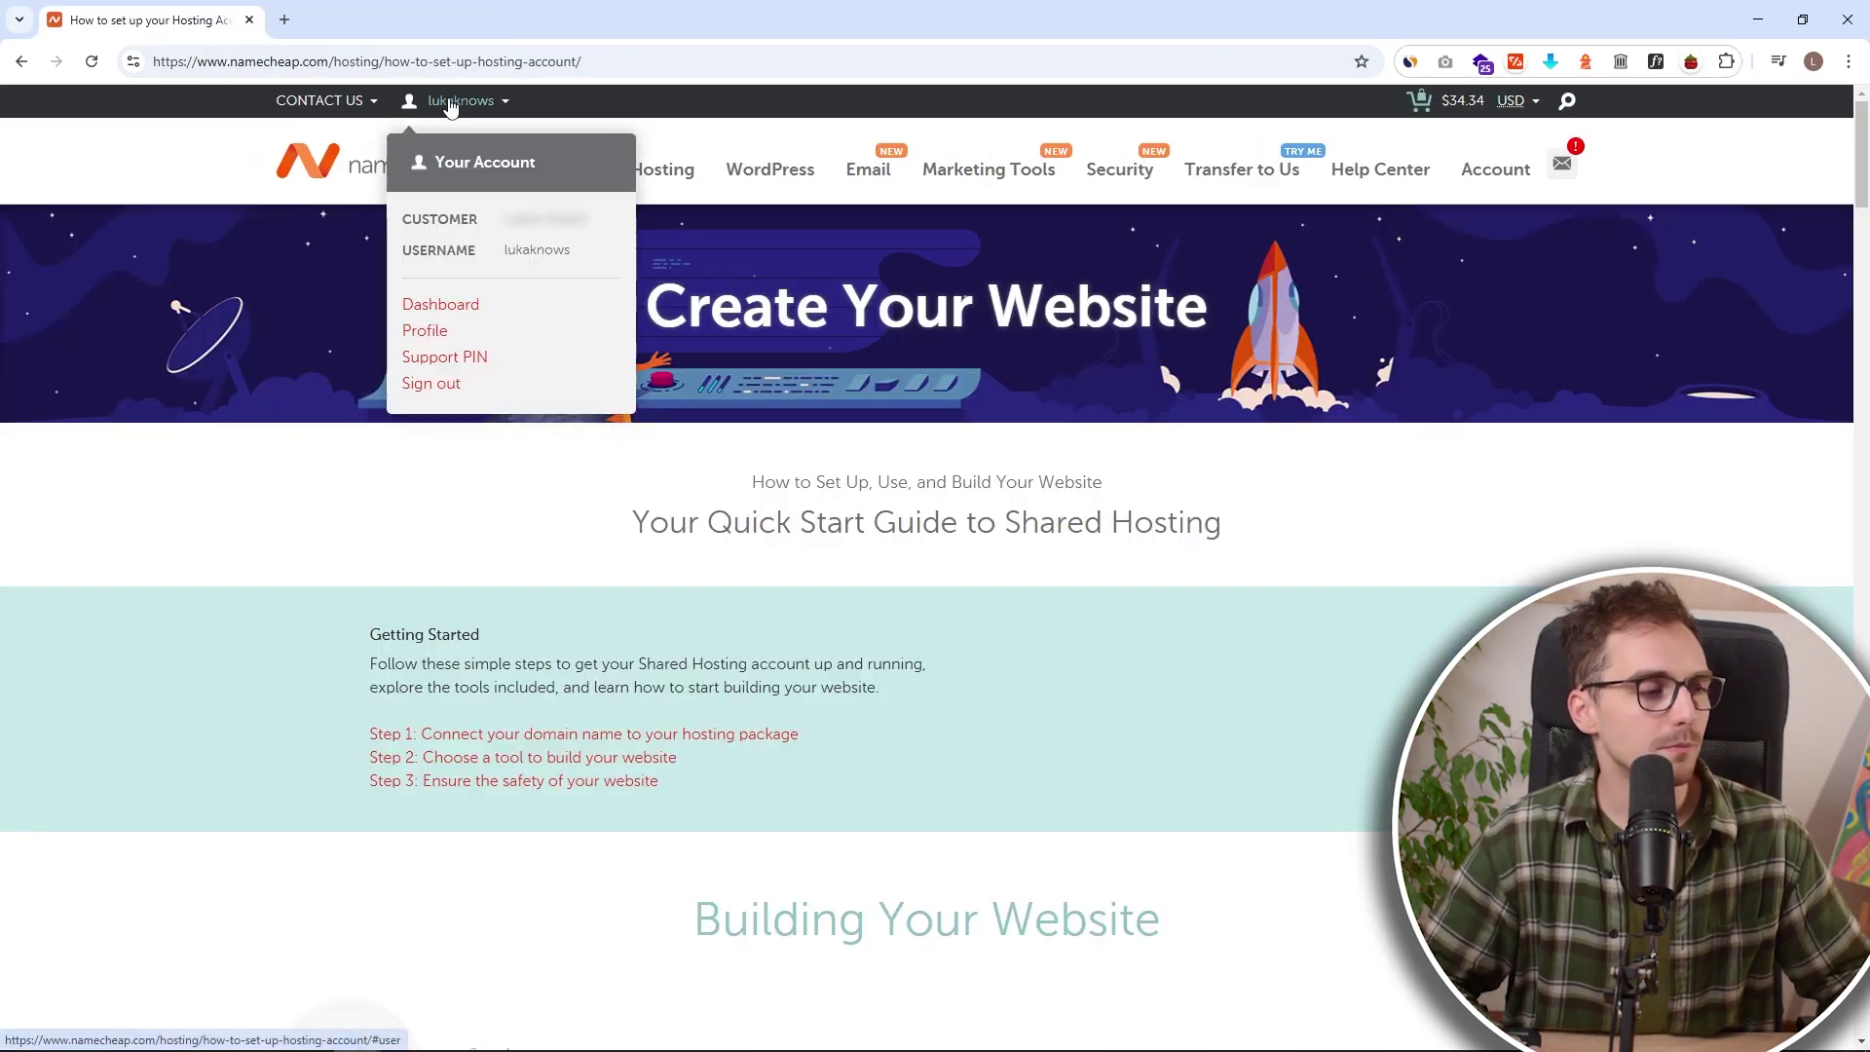
left_click(475, 321)
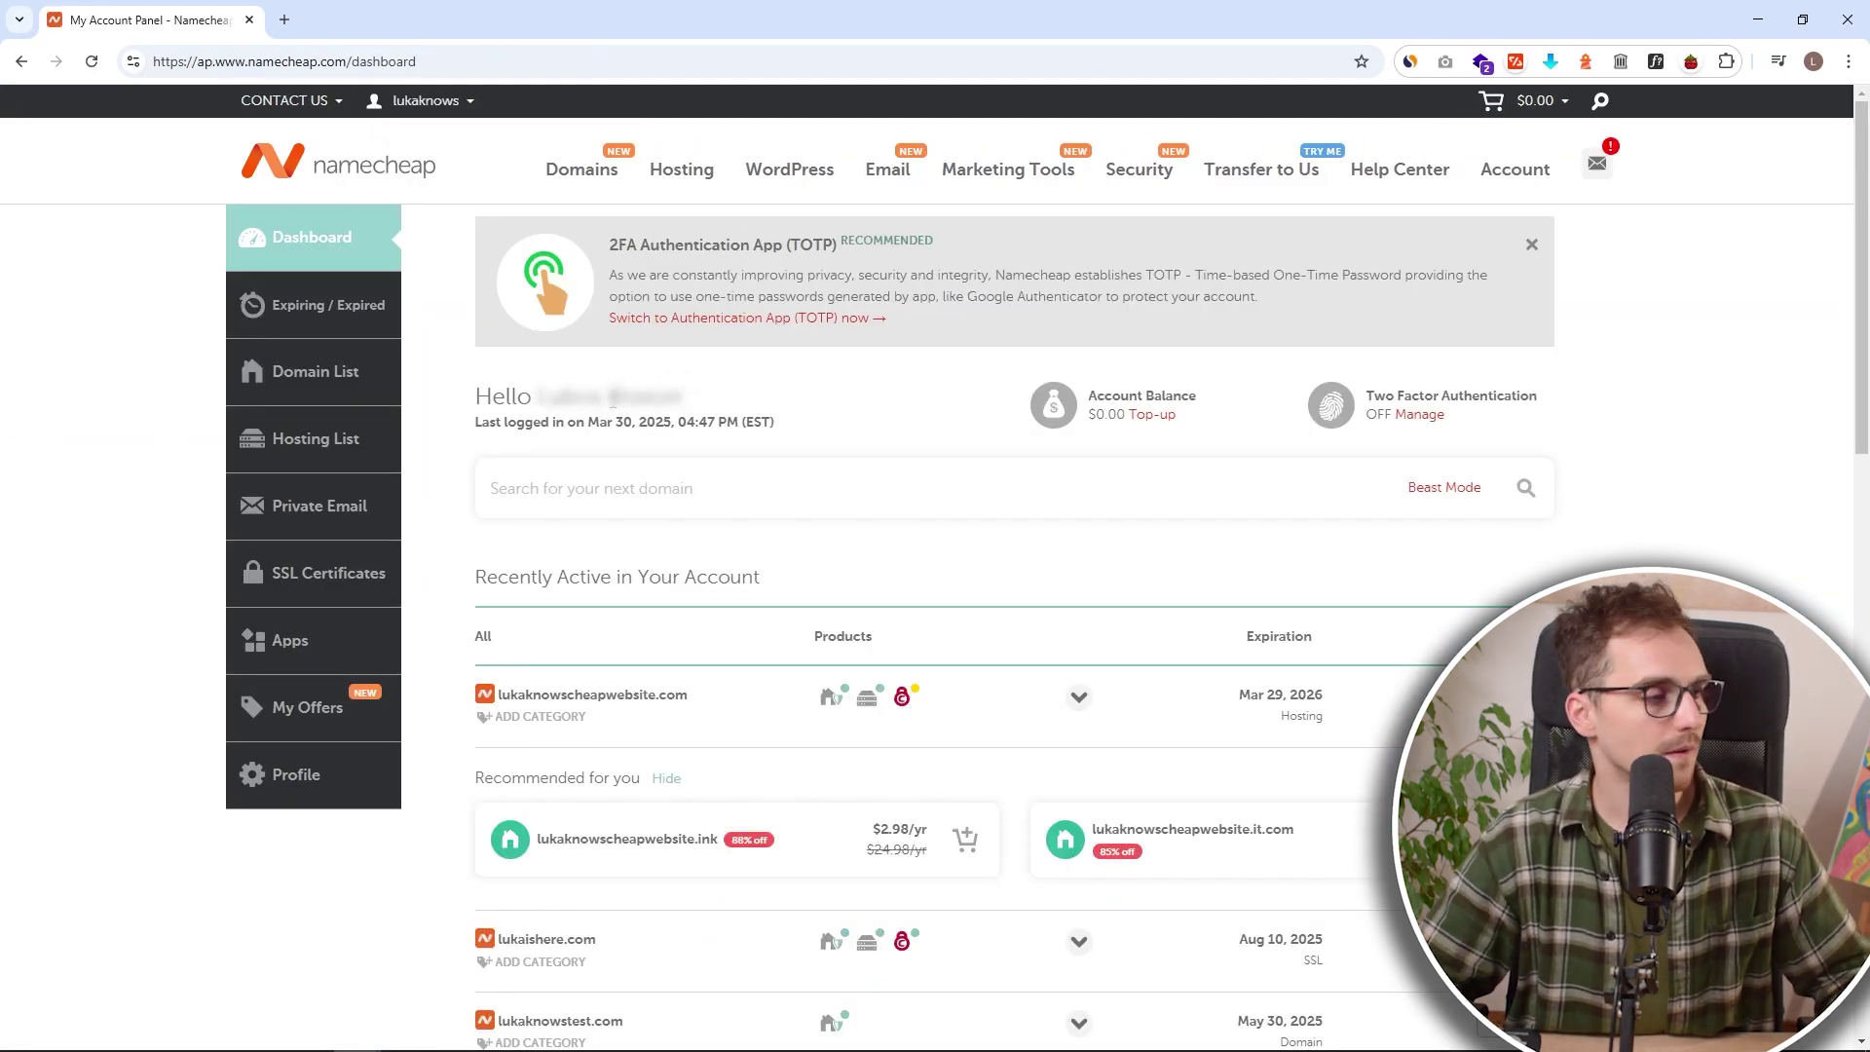
mouse_move(902, 700)
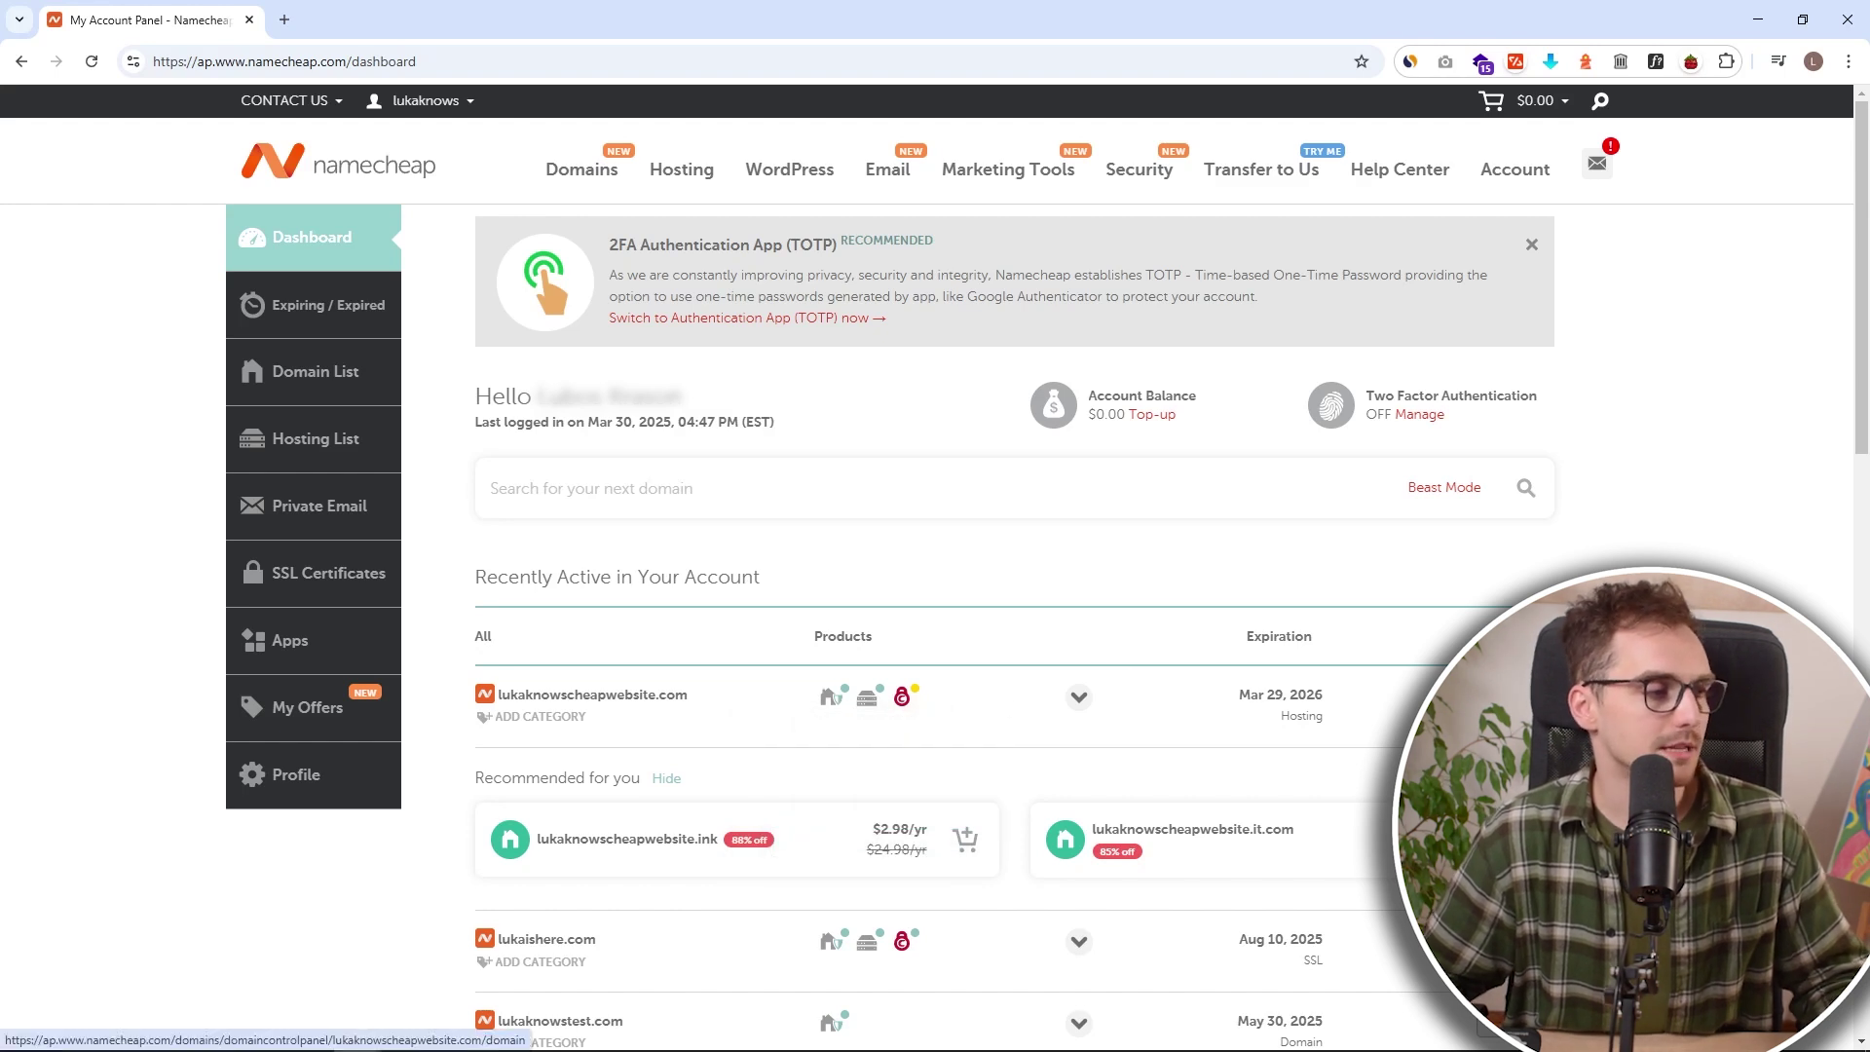
left_click(318, 380)
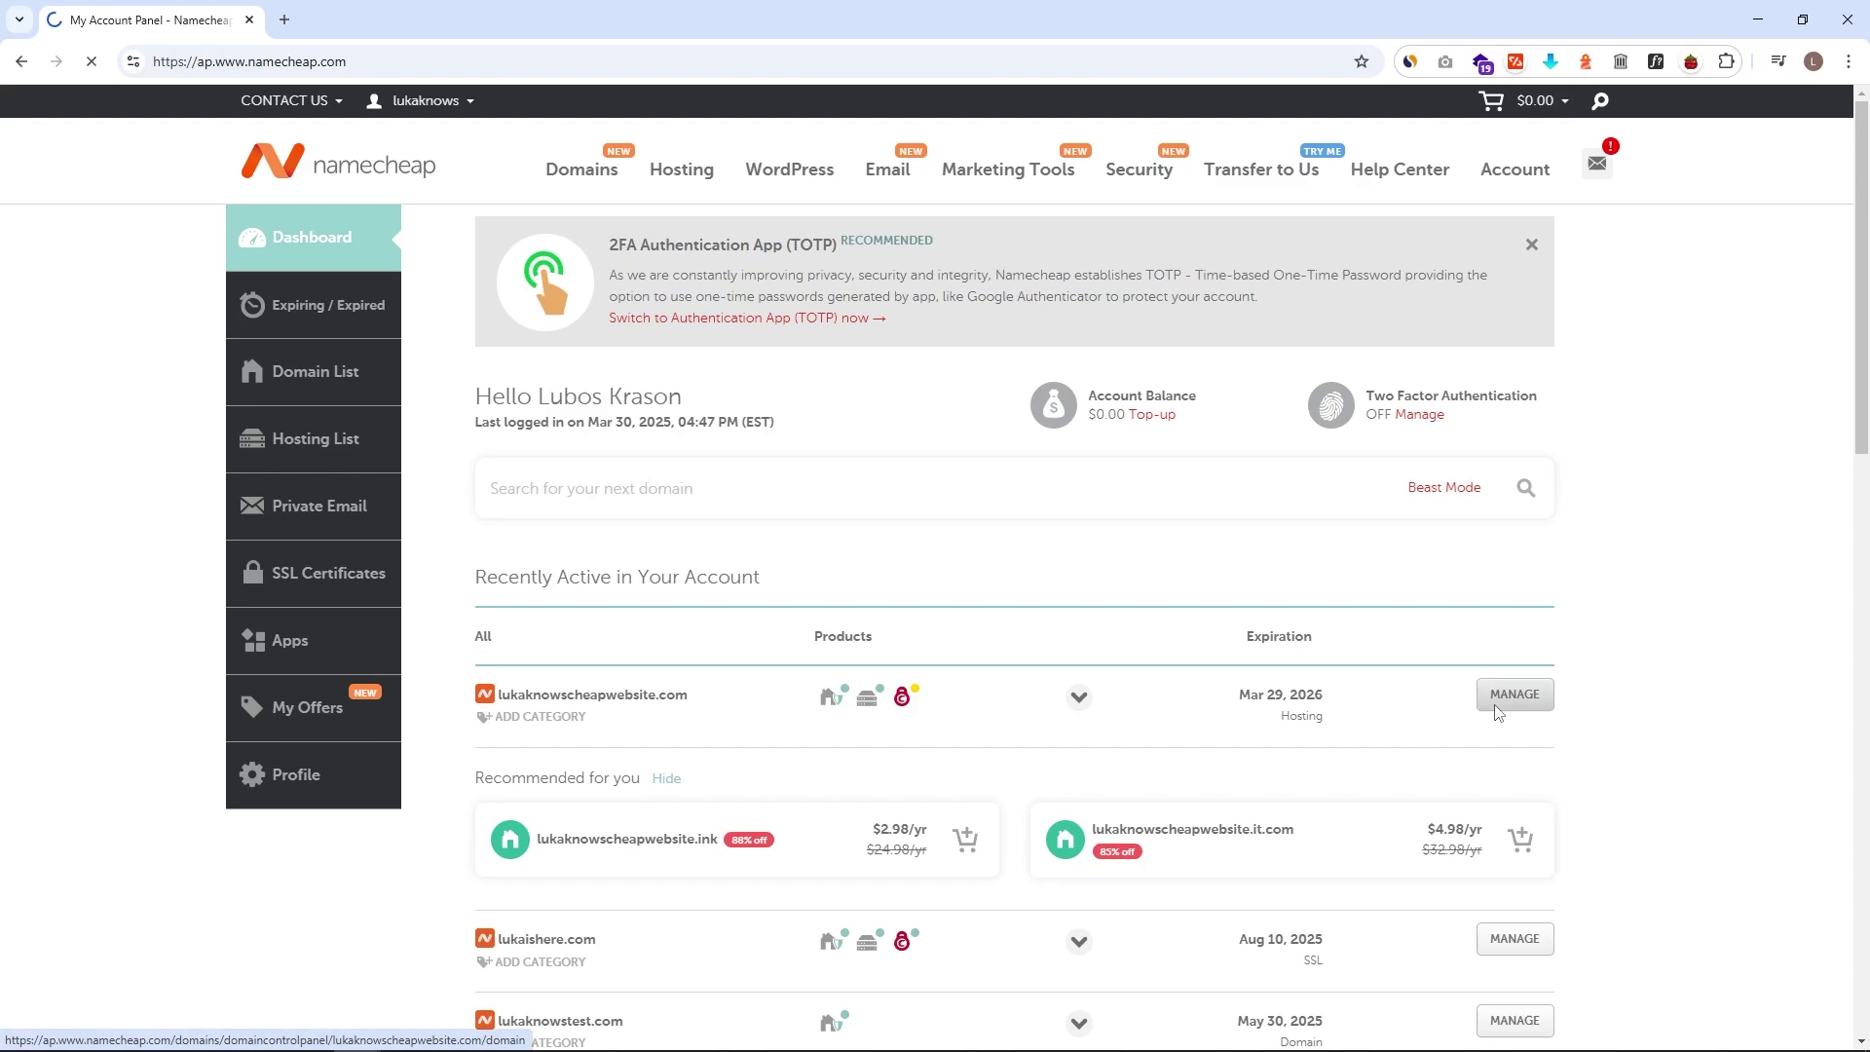
left_click(1511, 698)
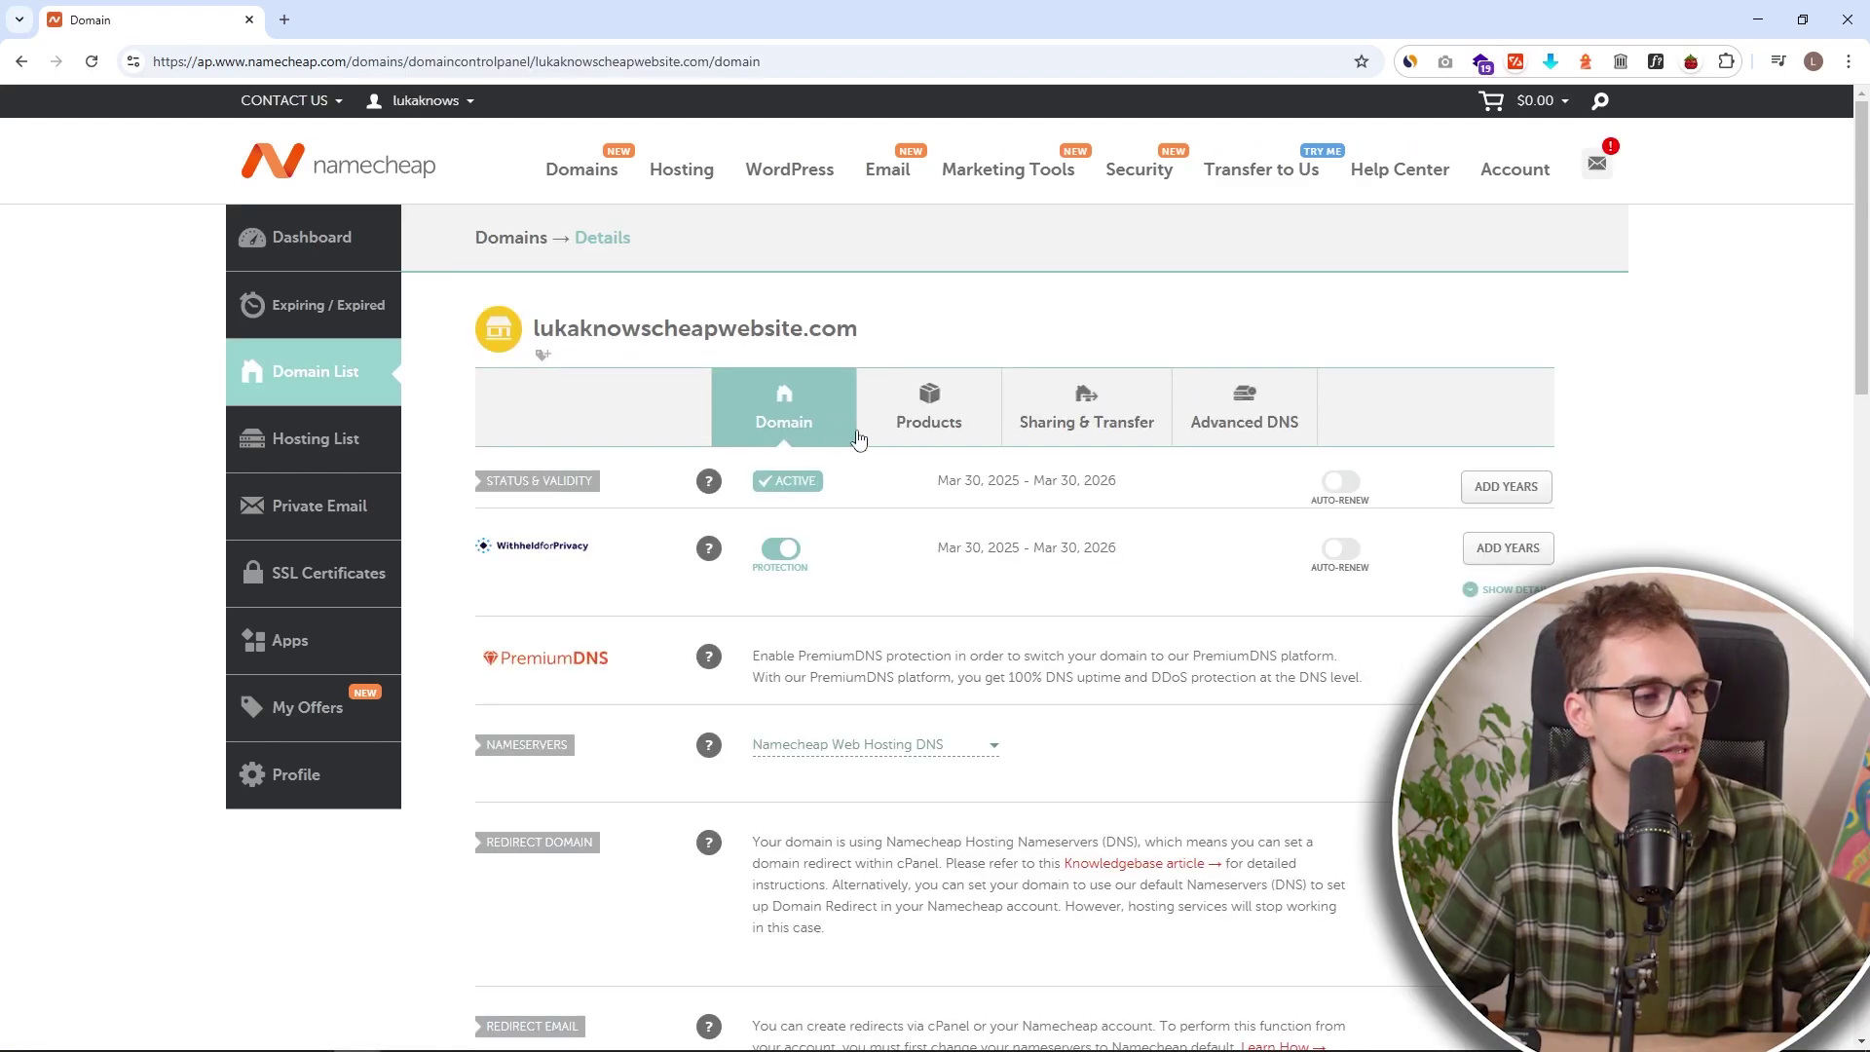
left_click(911, 435)
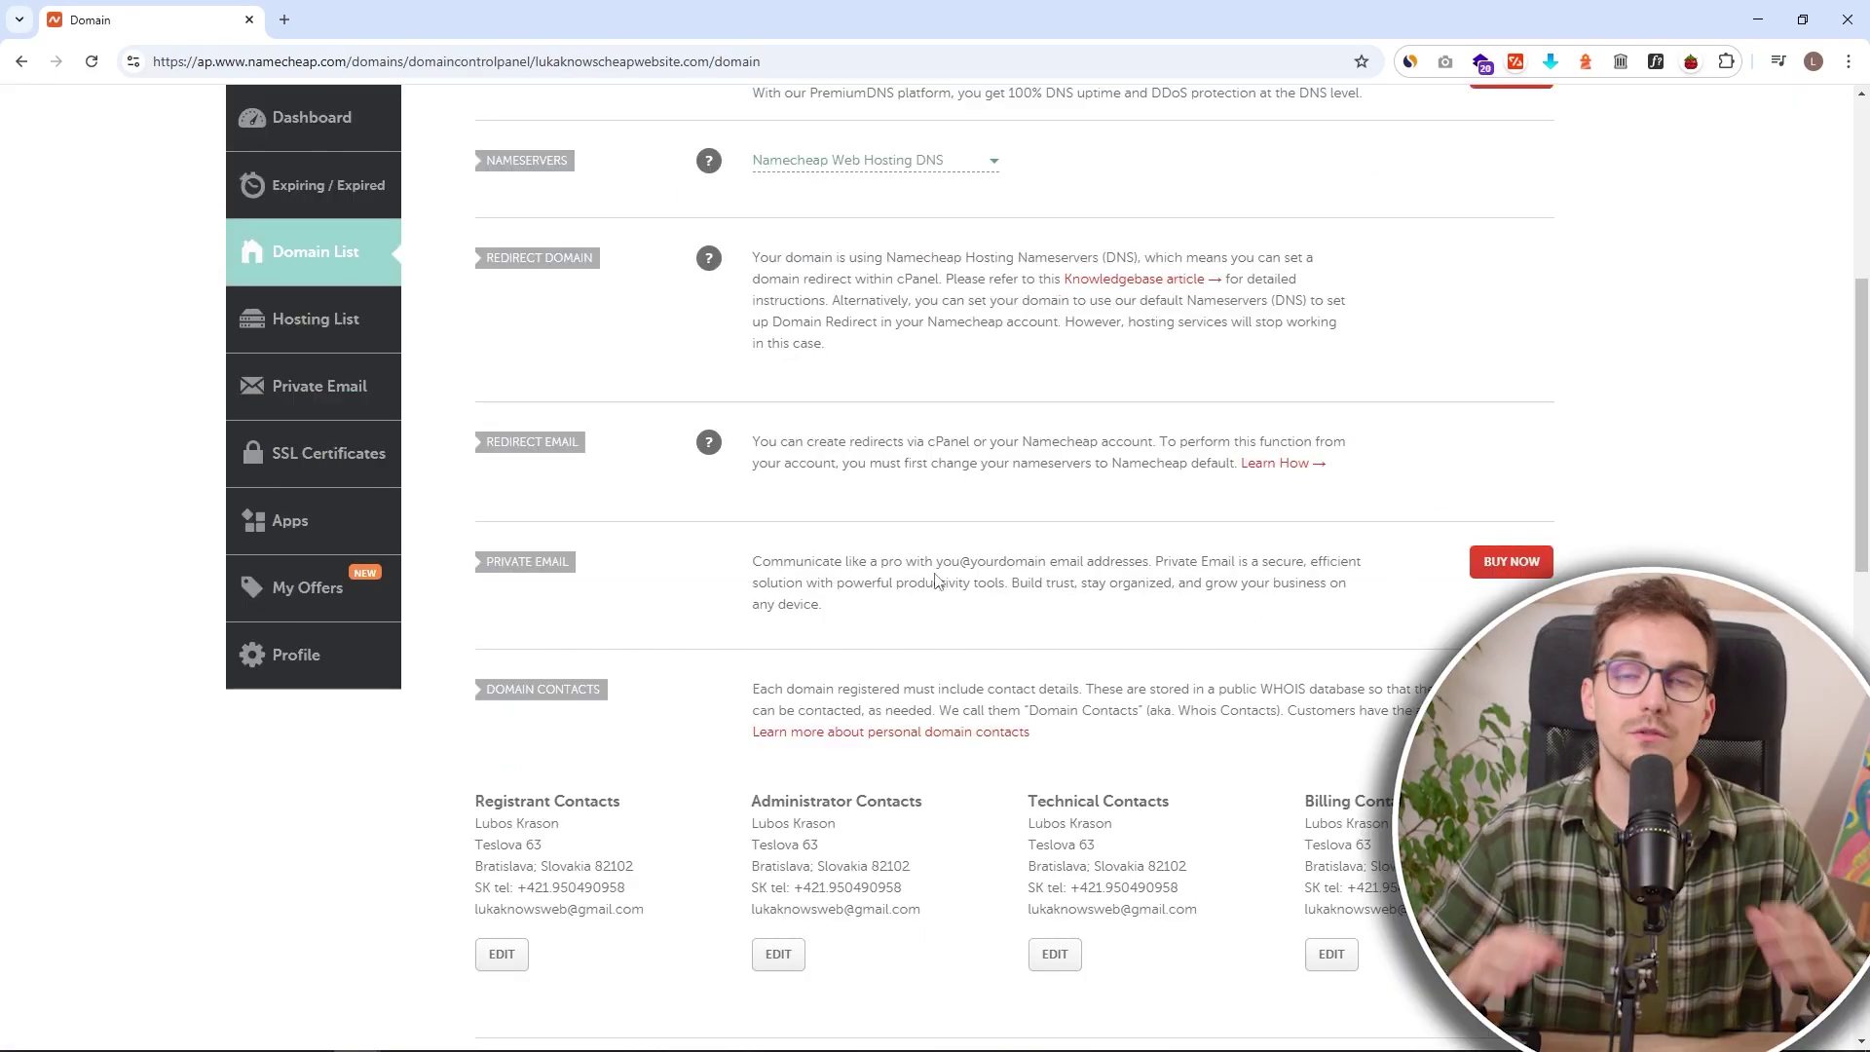
scroll(921, 583, "up", 5)
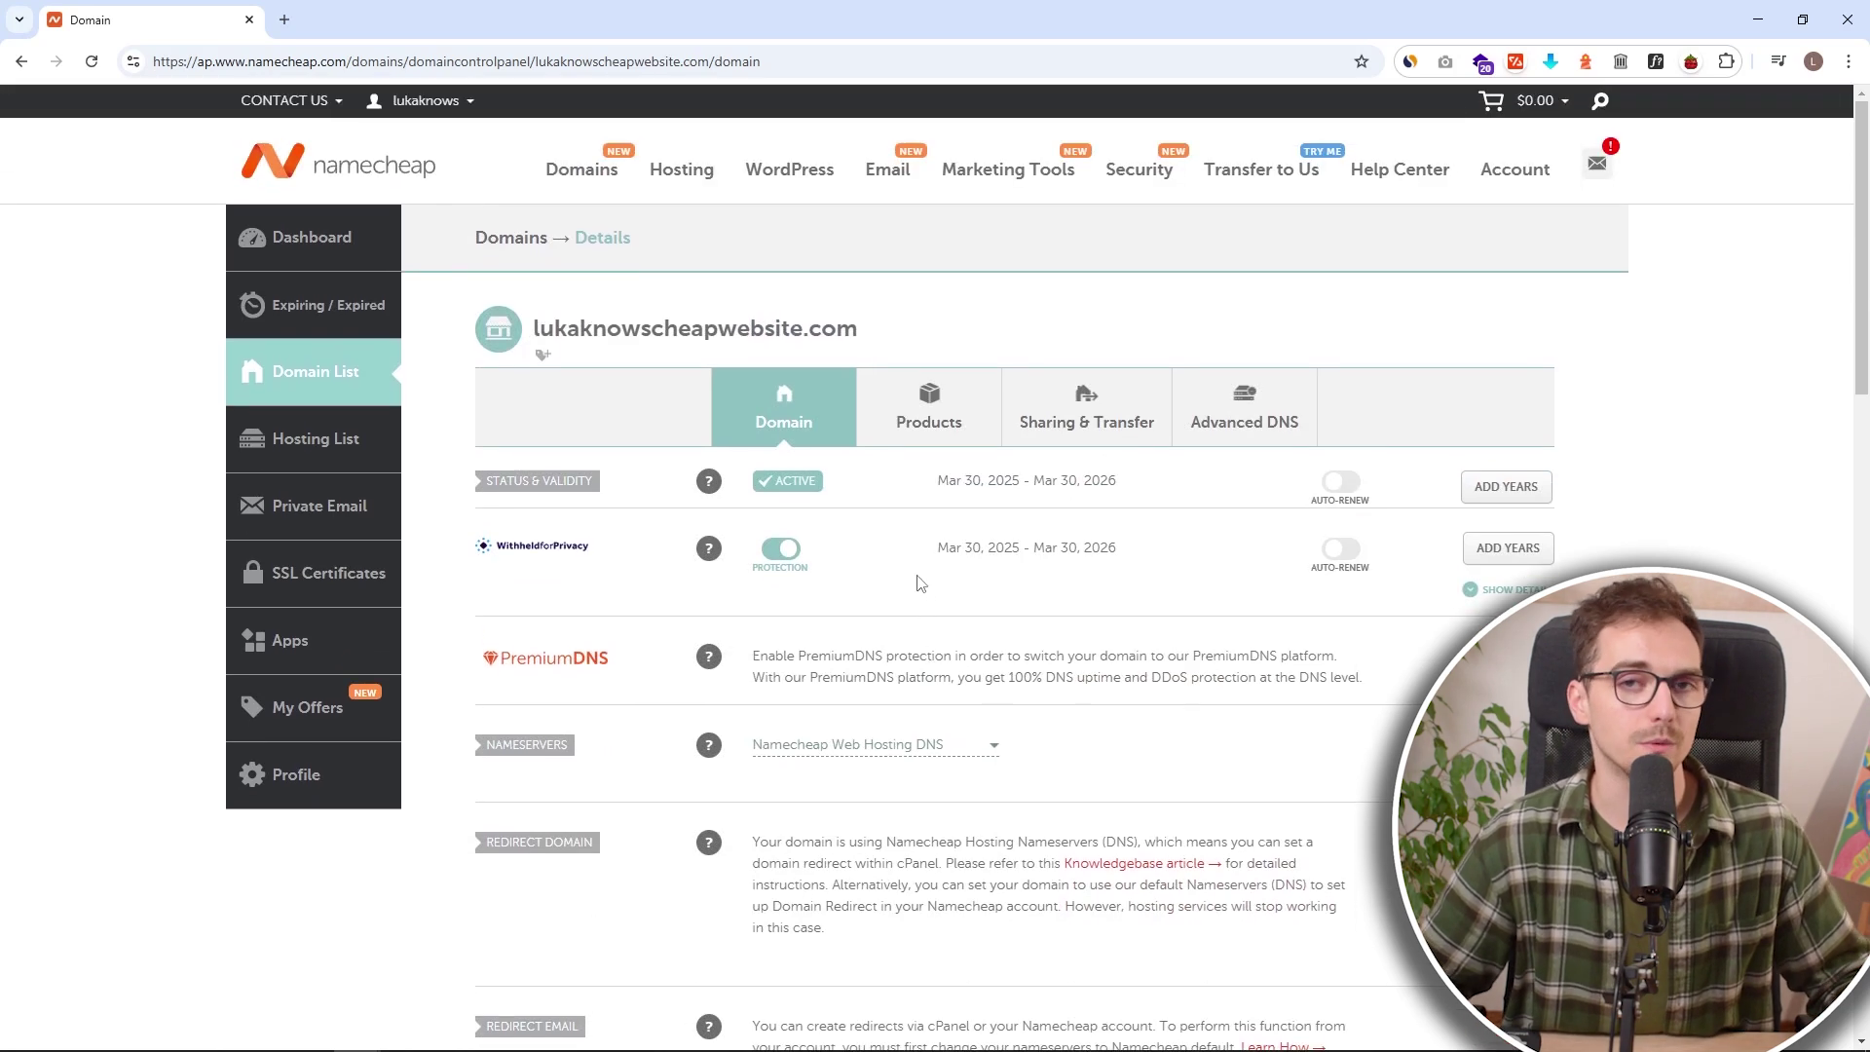
left_click(339, 446)
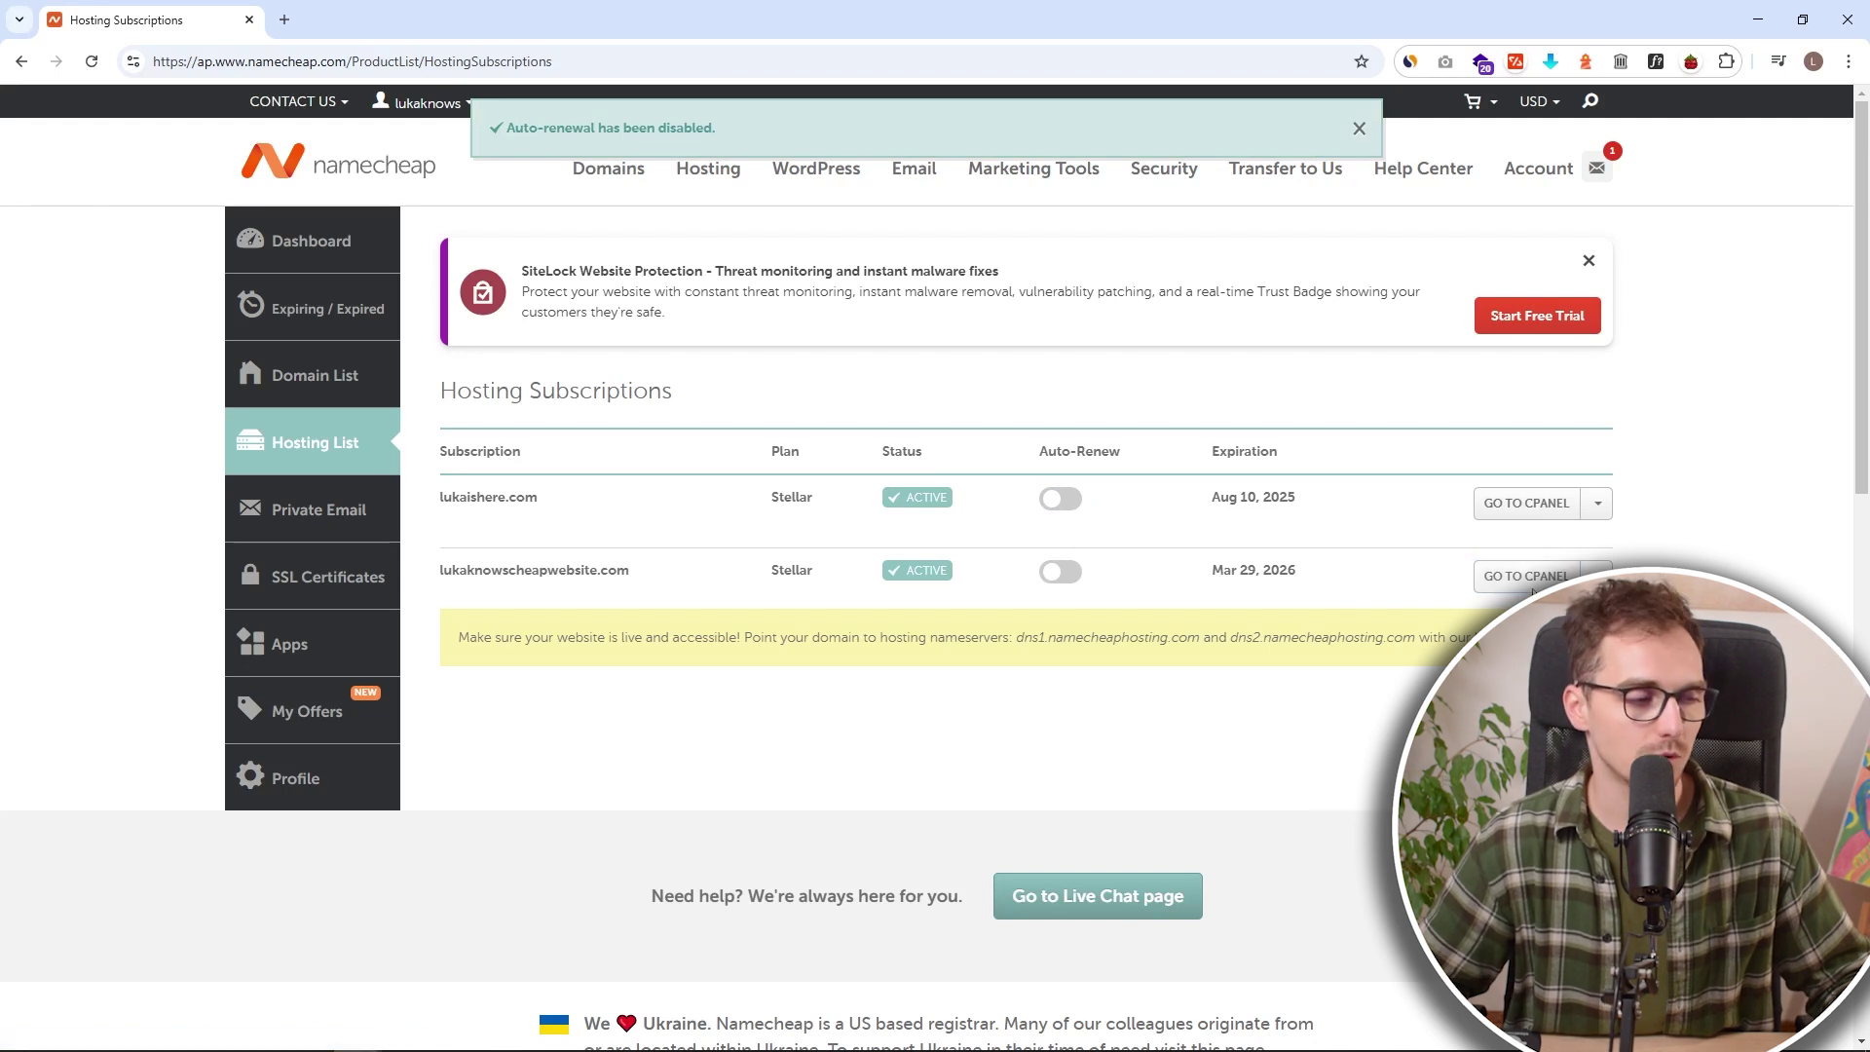
Go to cPanel for lukaknowscheapwebsite.com and launch WordPress in Softaculous.
left_click(1512, 589)
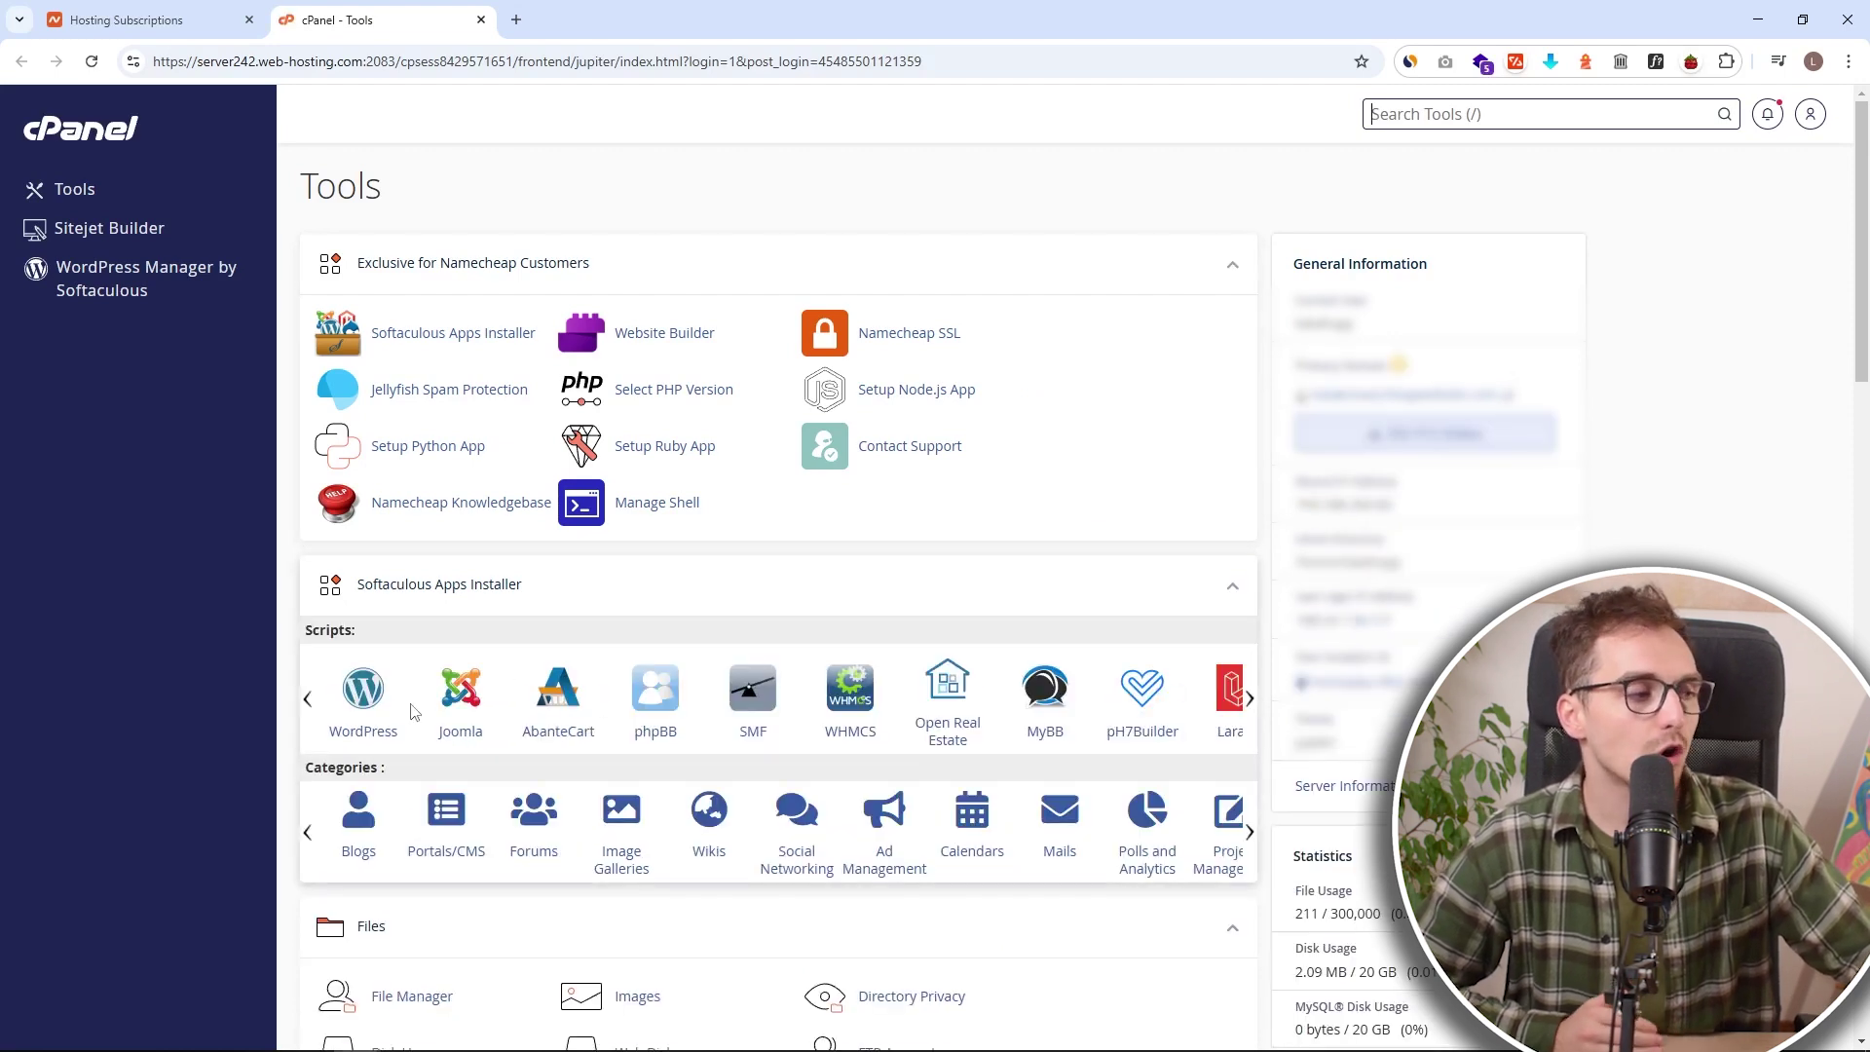
left_click(371, 737)
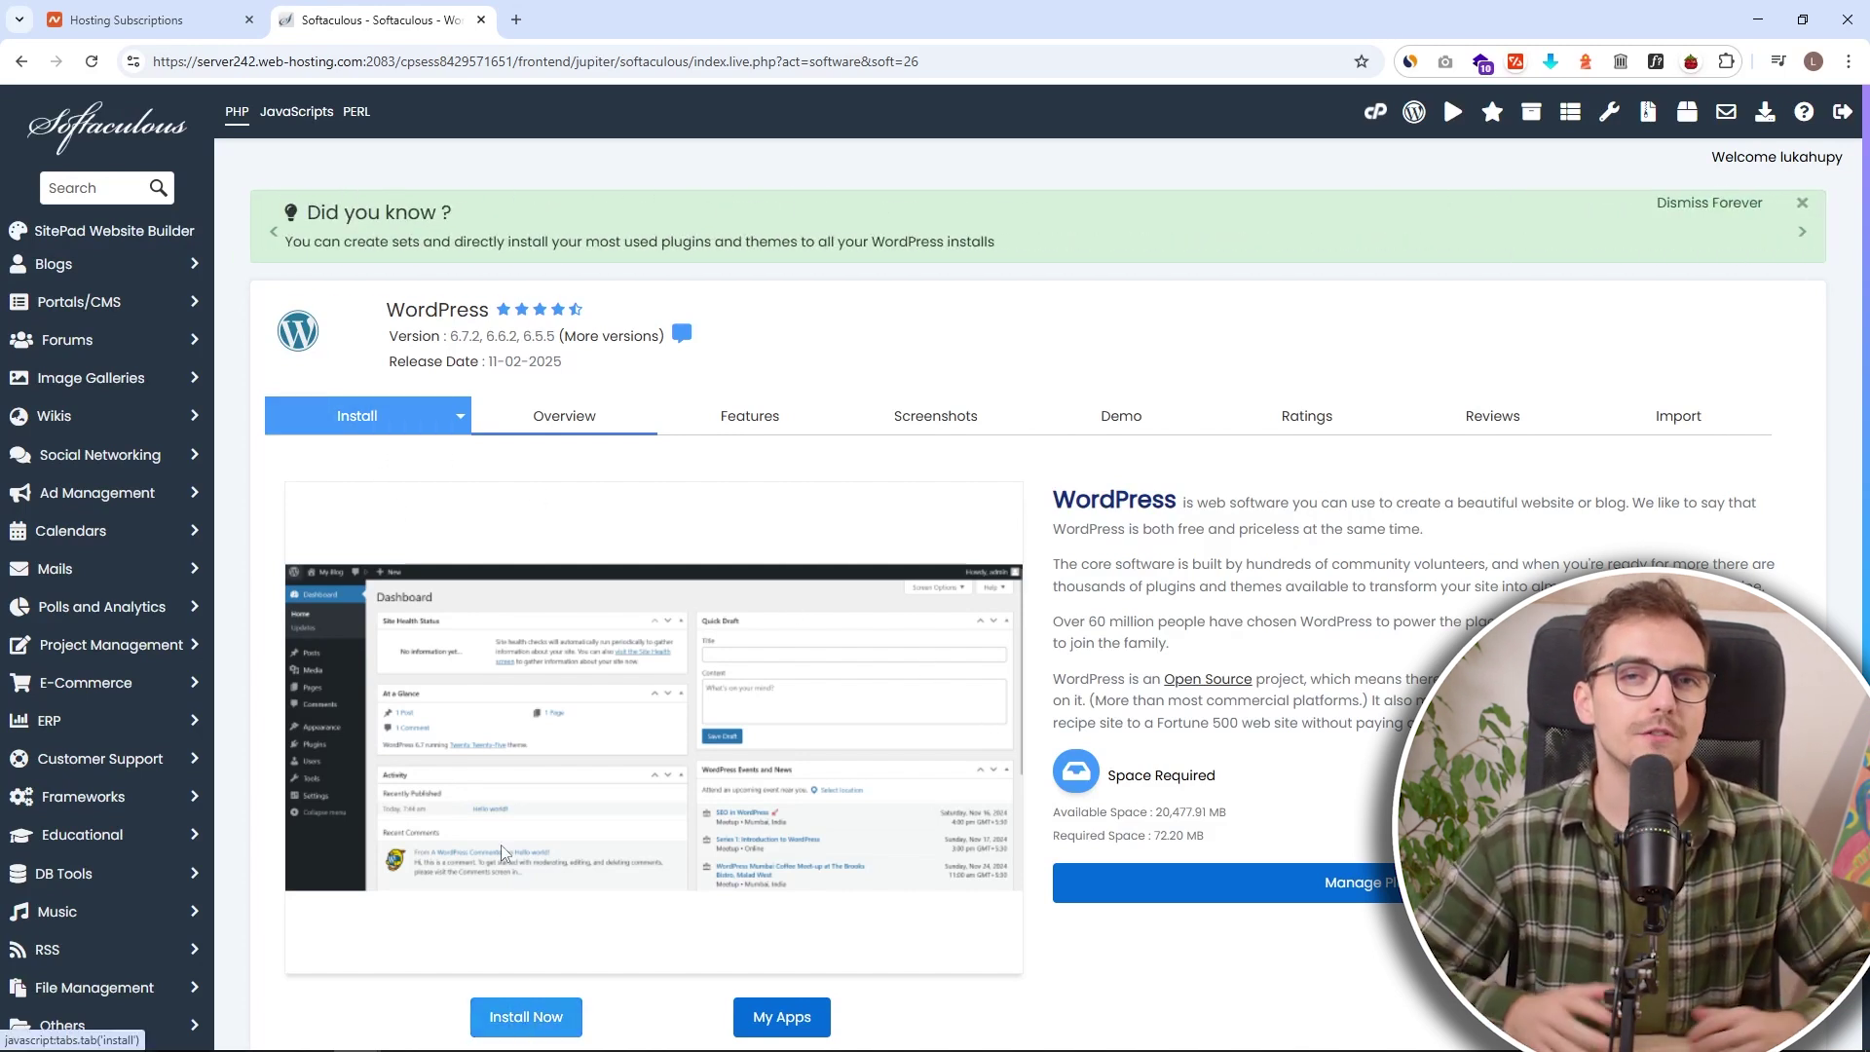
On the WordPress Install form, untick the Extendify and Limit Login Attempts plugins.
left_click(358, 419)
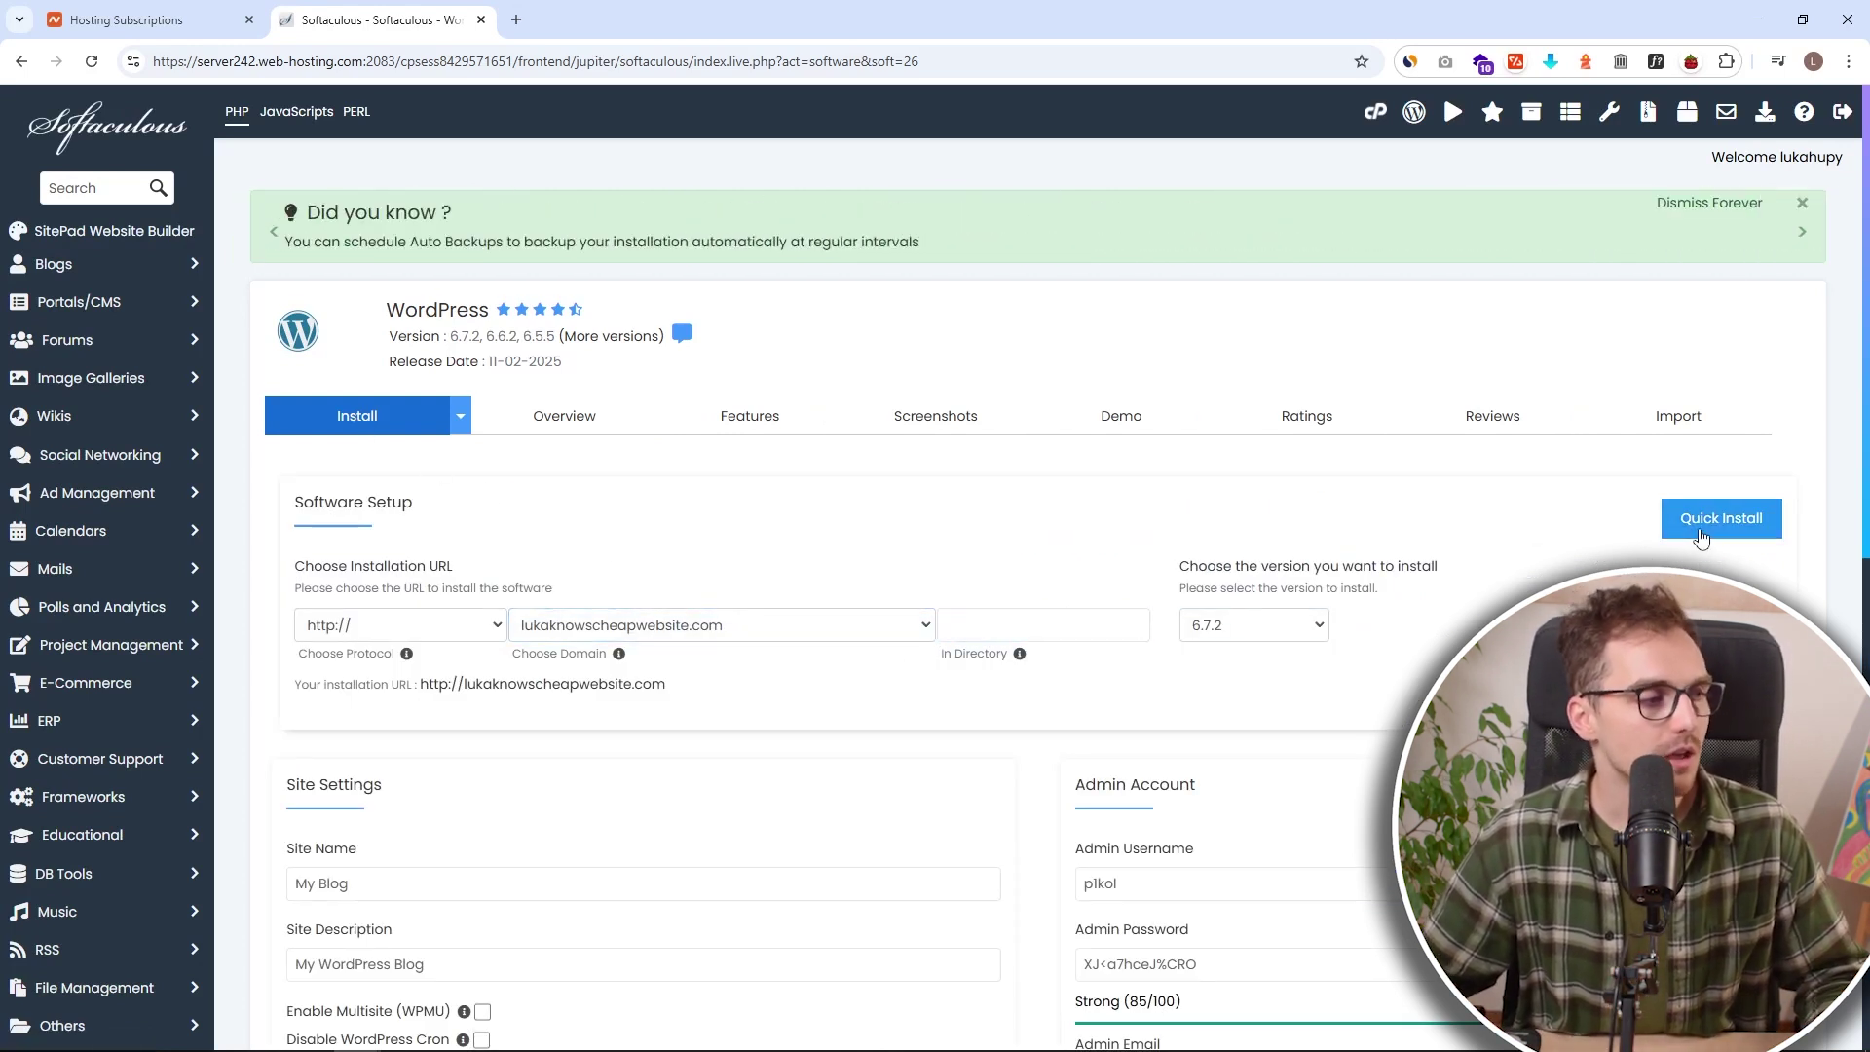
scroll(1198, 545, "down", 7)
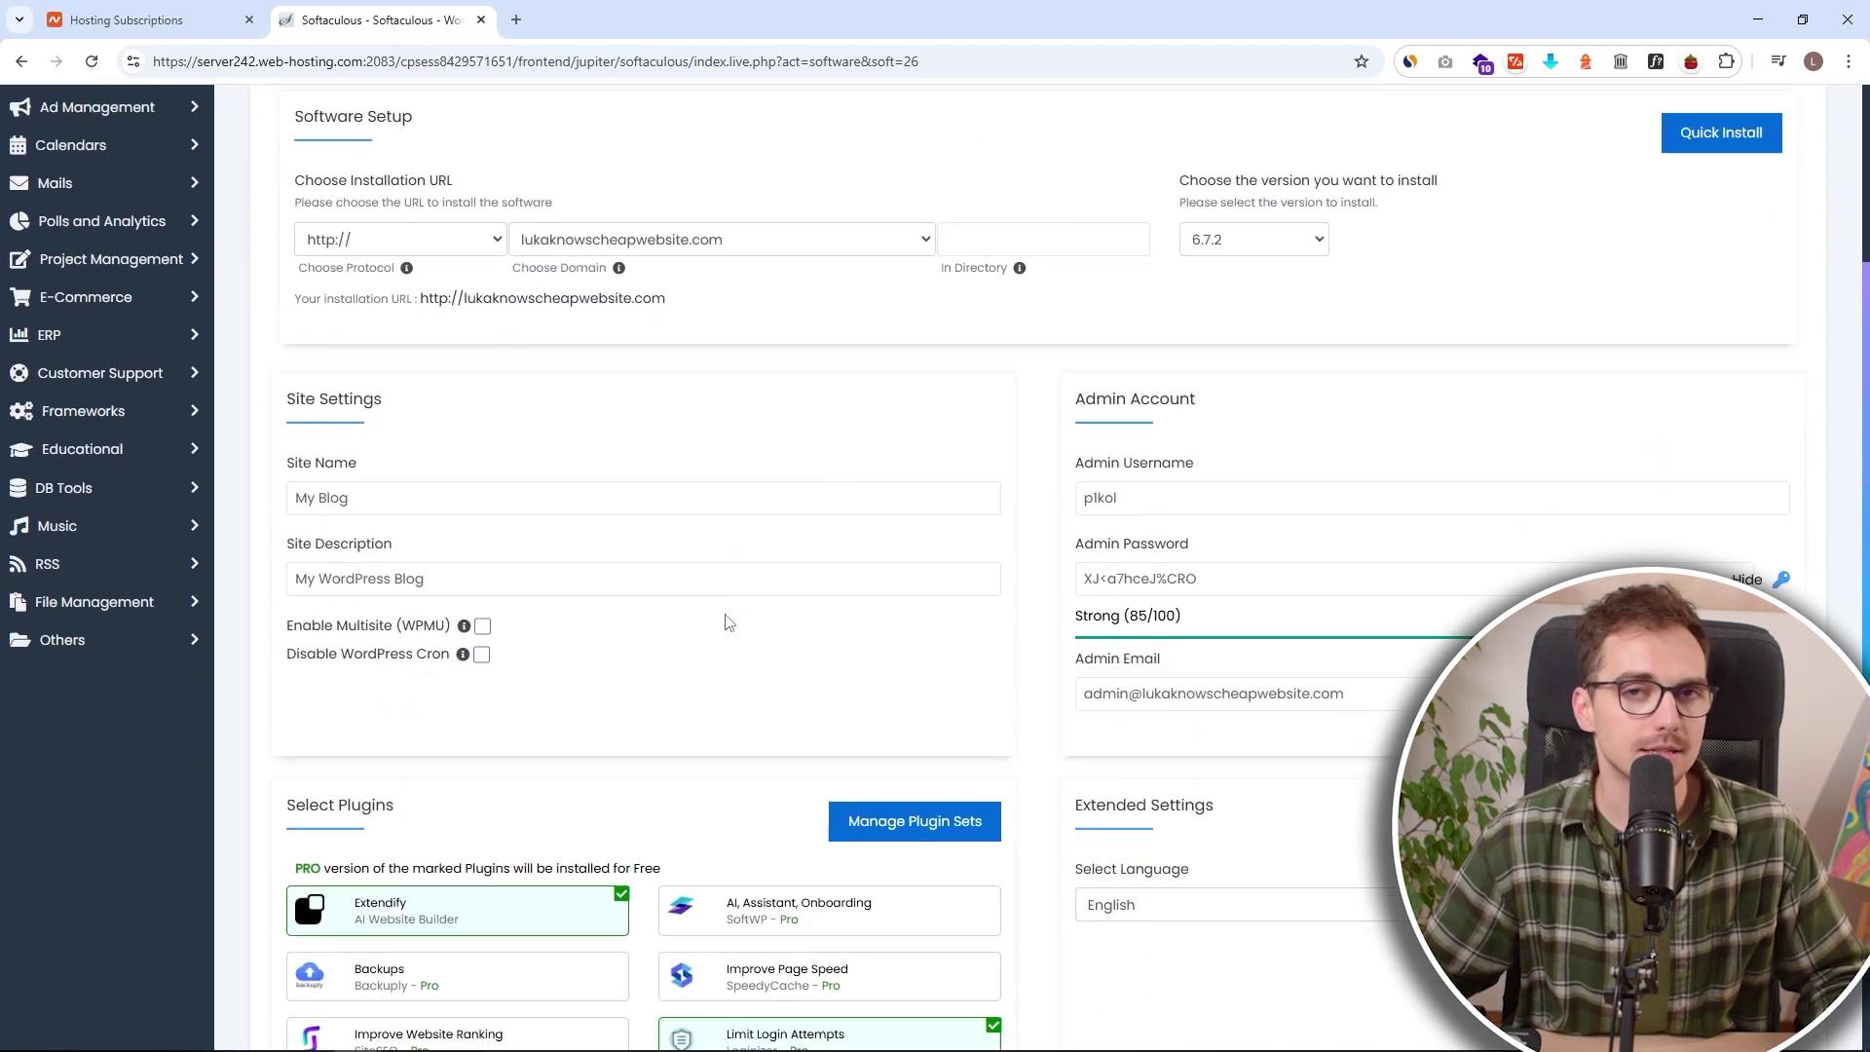
scroll(1083, 662, "down", 2)
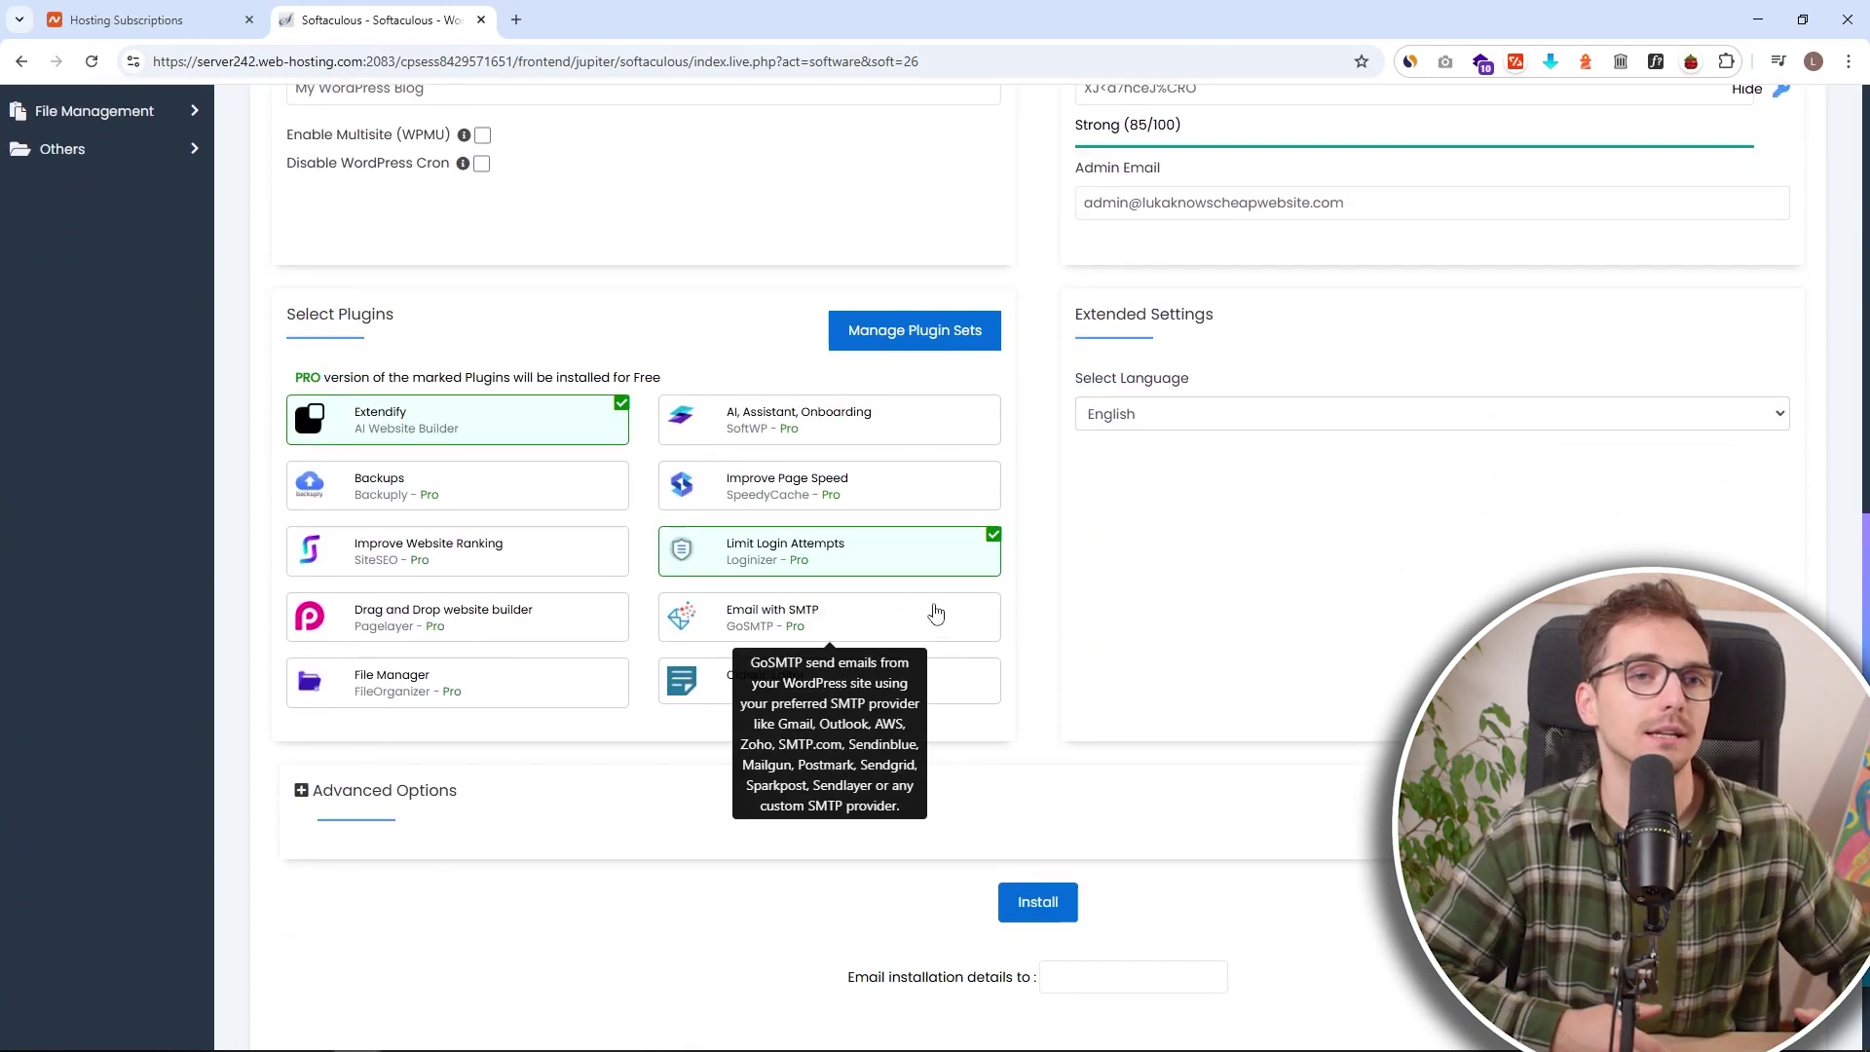
left_click(620, 405)
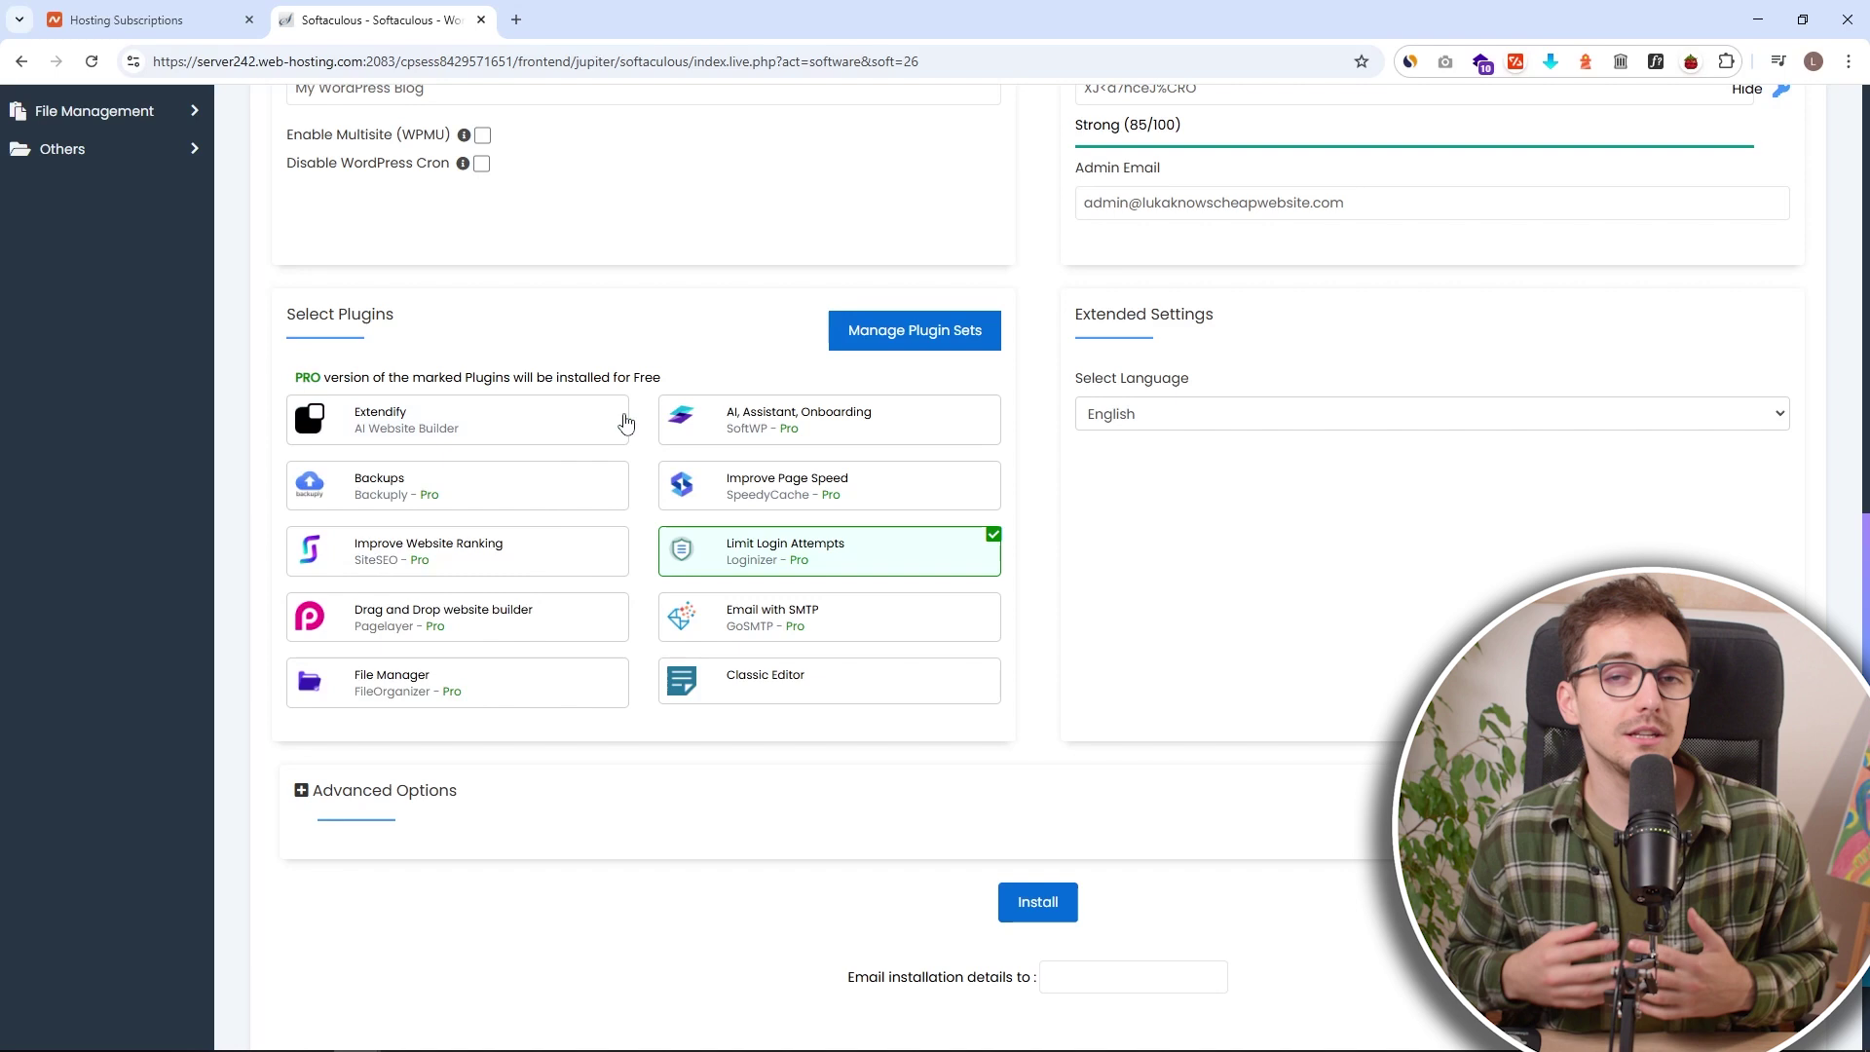
left_click(993, 536)
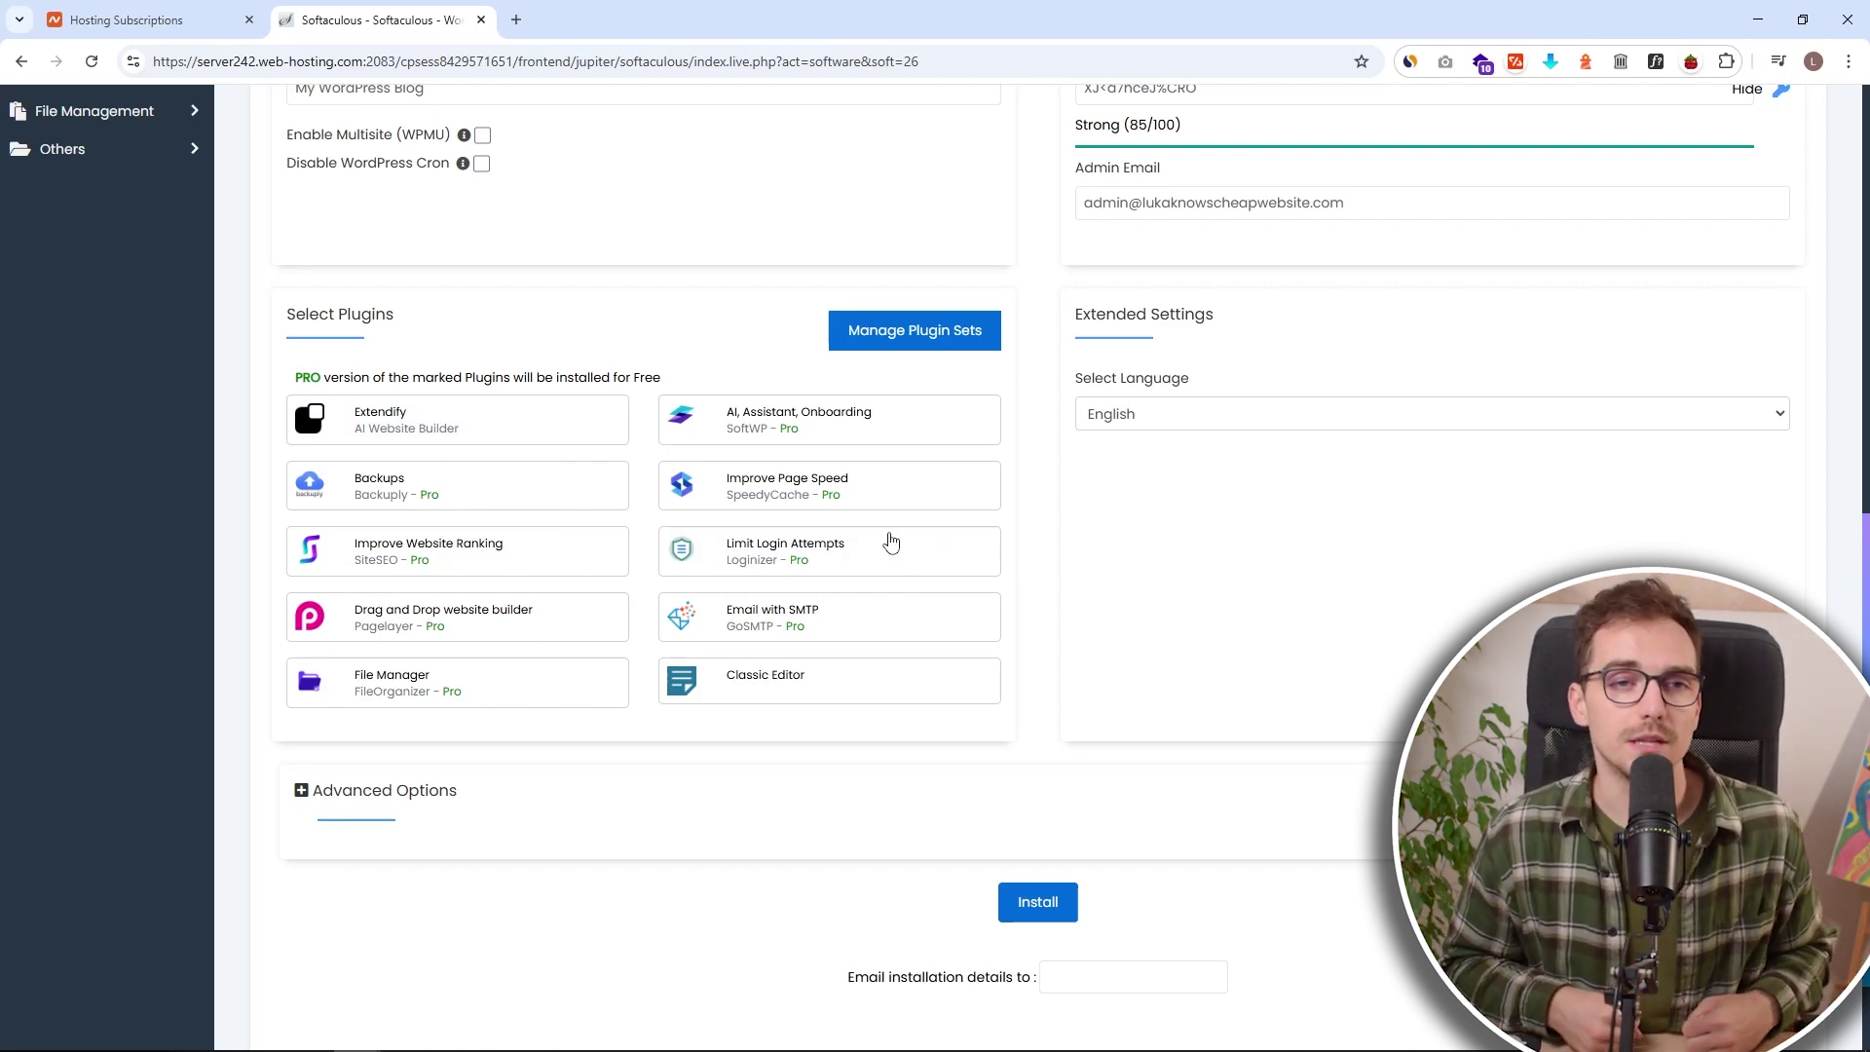
scroll(891, 542, "down", 2)
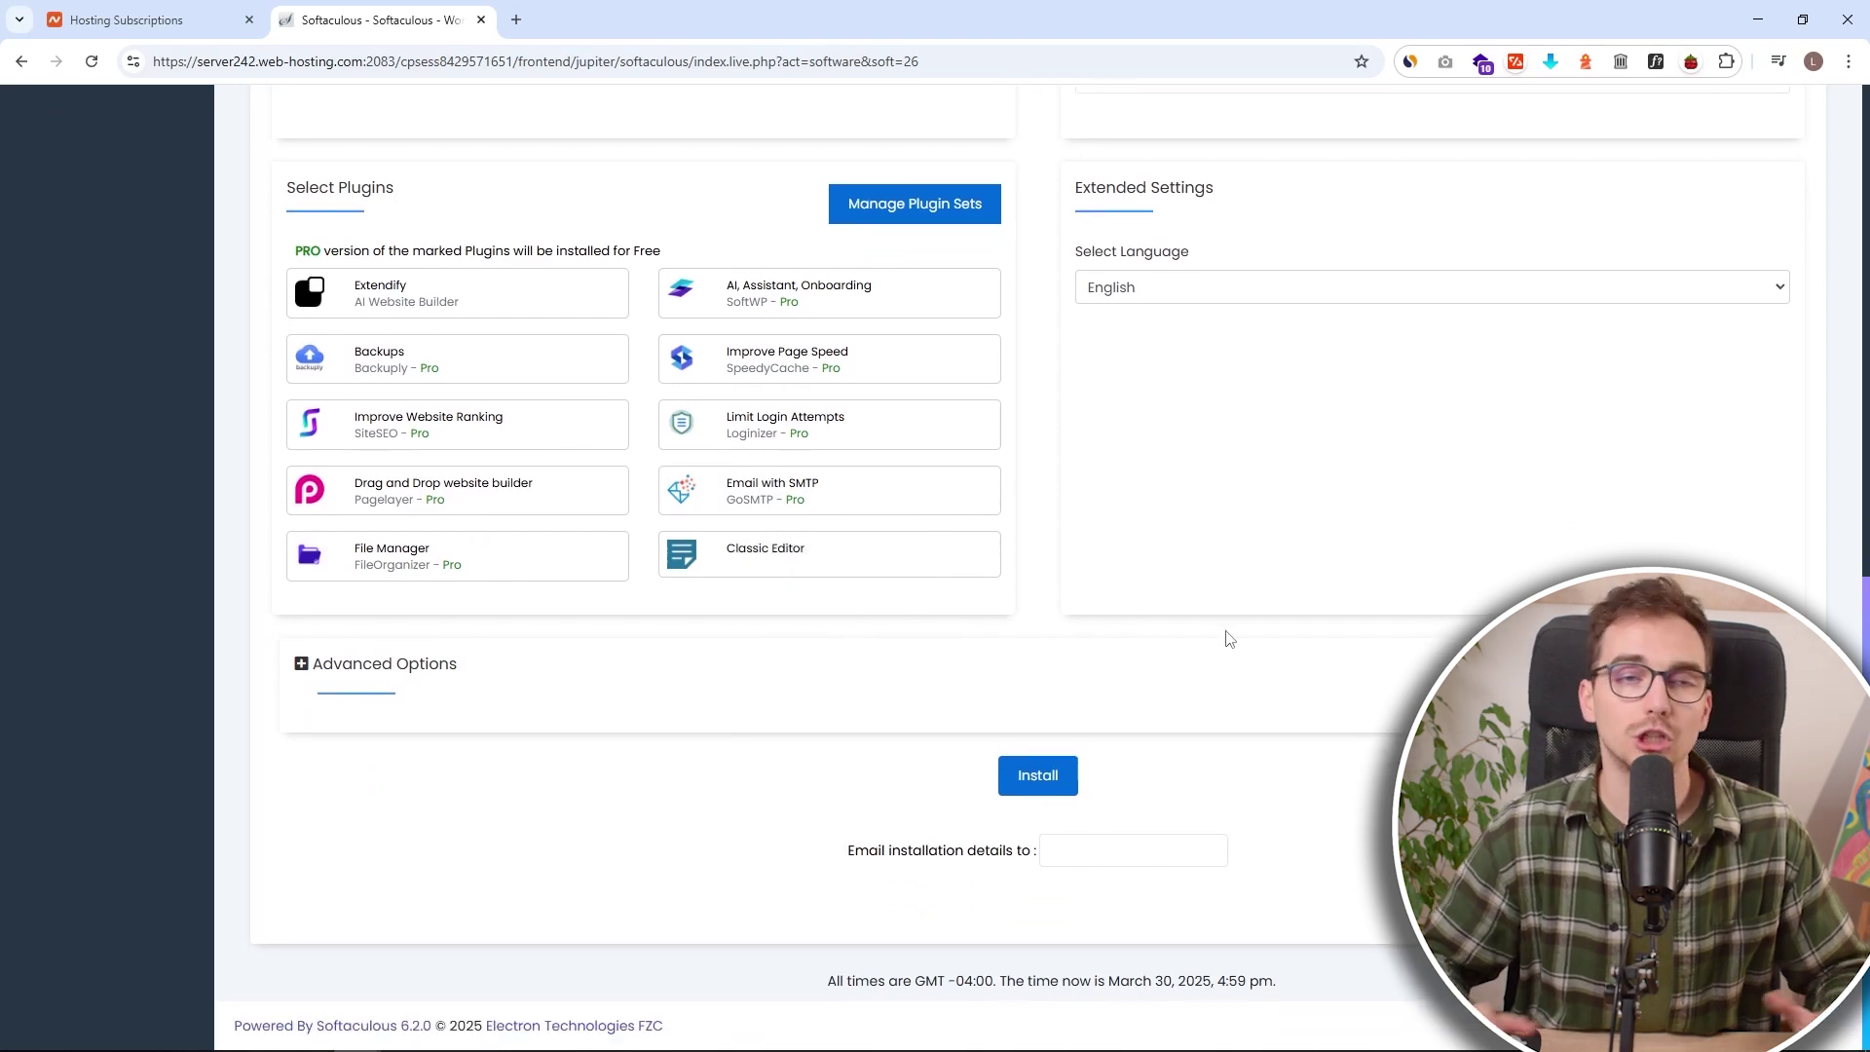
scroll(1247, 653, "up", 5)
scroll(1264, 663, "up", 2)
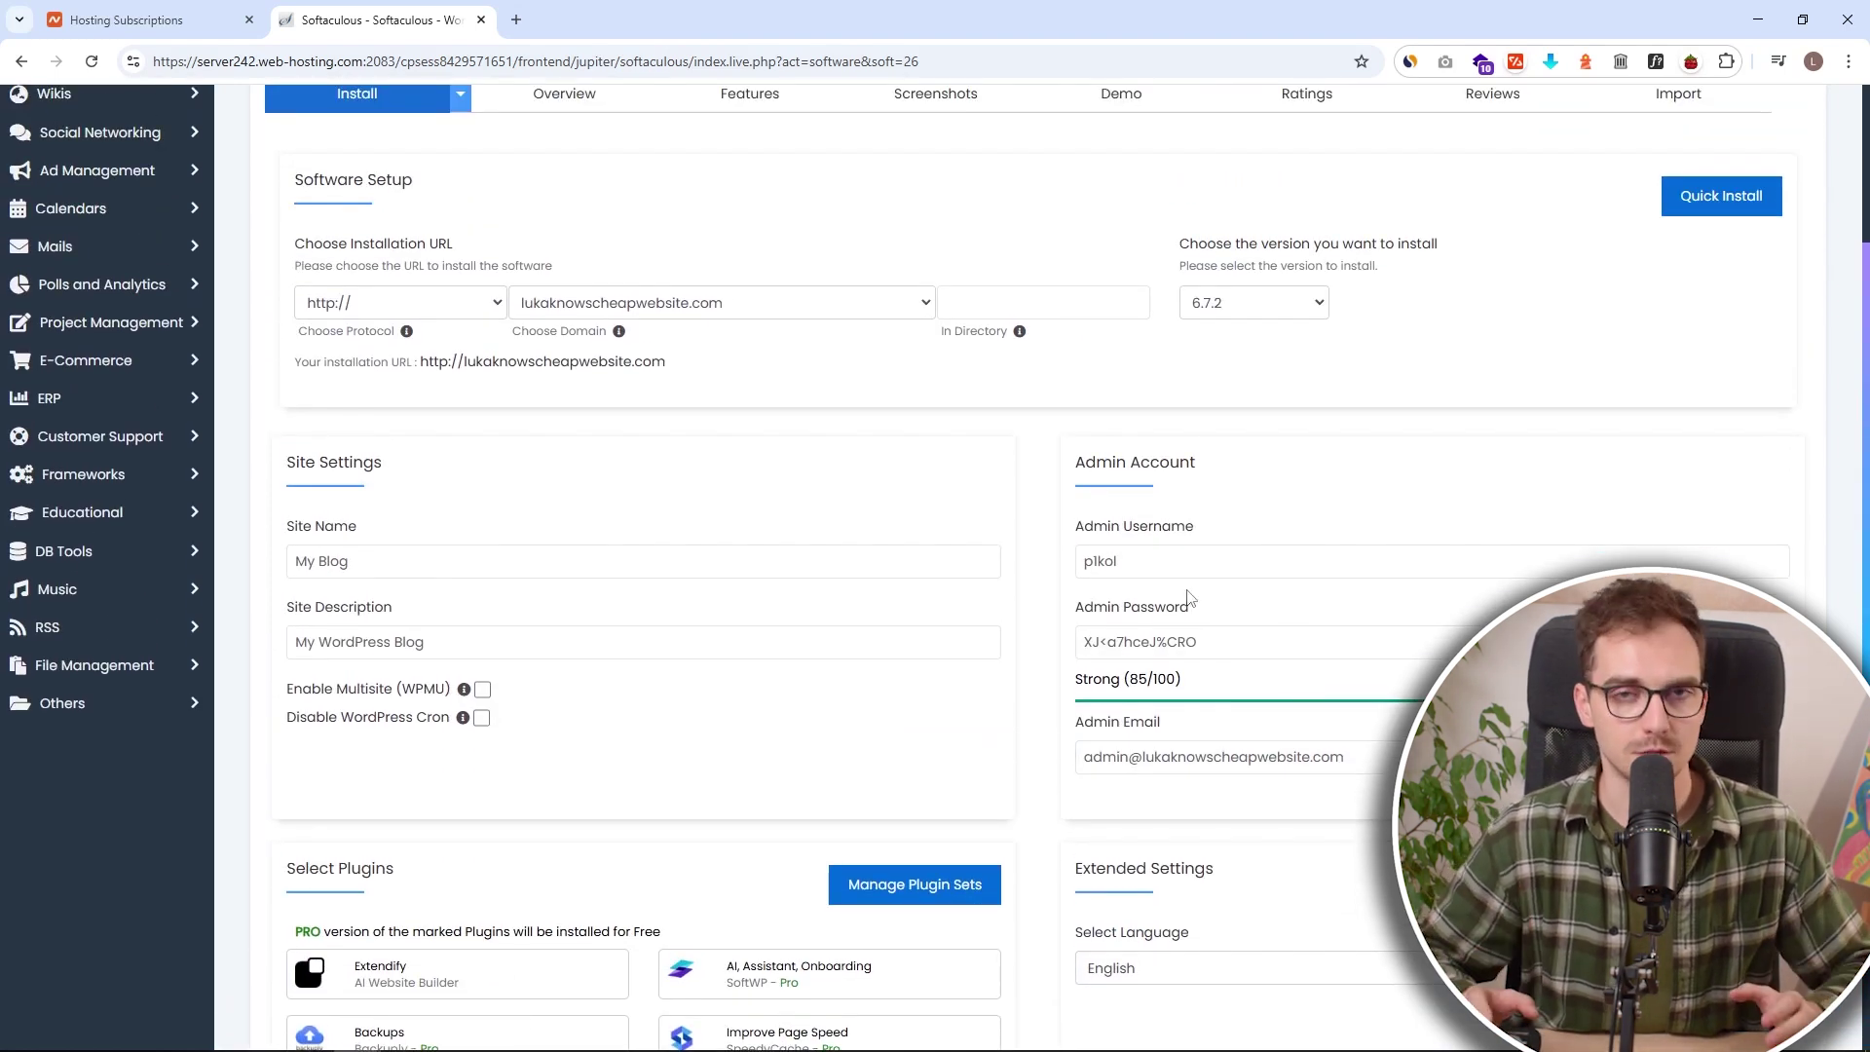
Replace the default admin username with a custom one, keeping the generated password.
left_click(1099, 560)
double_click(1099, 560)
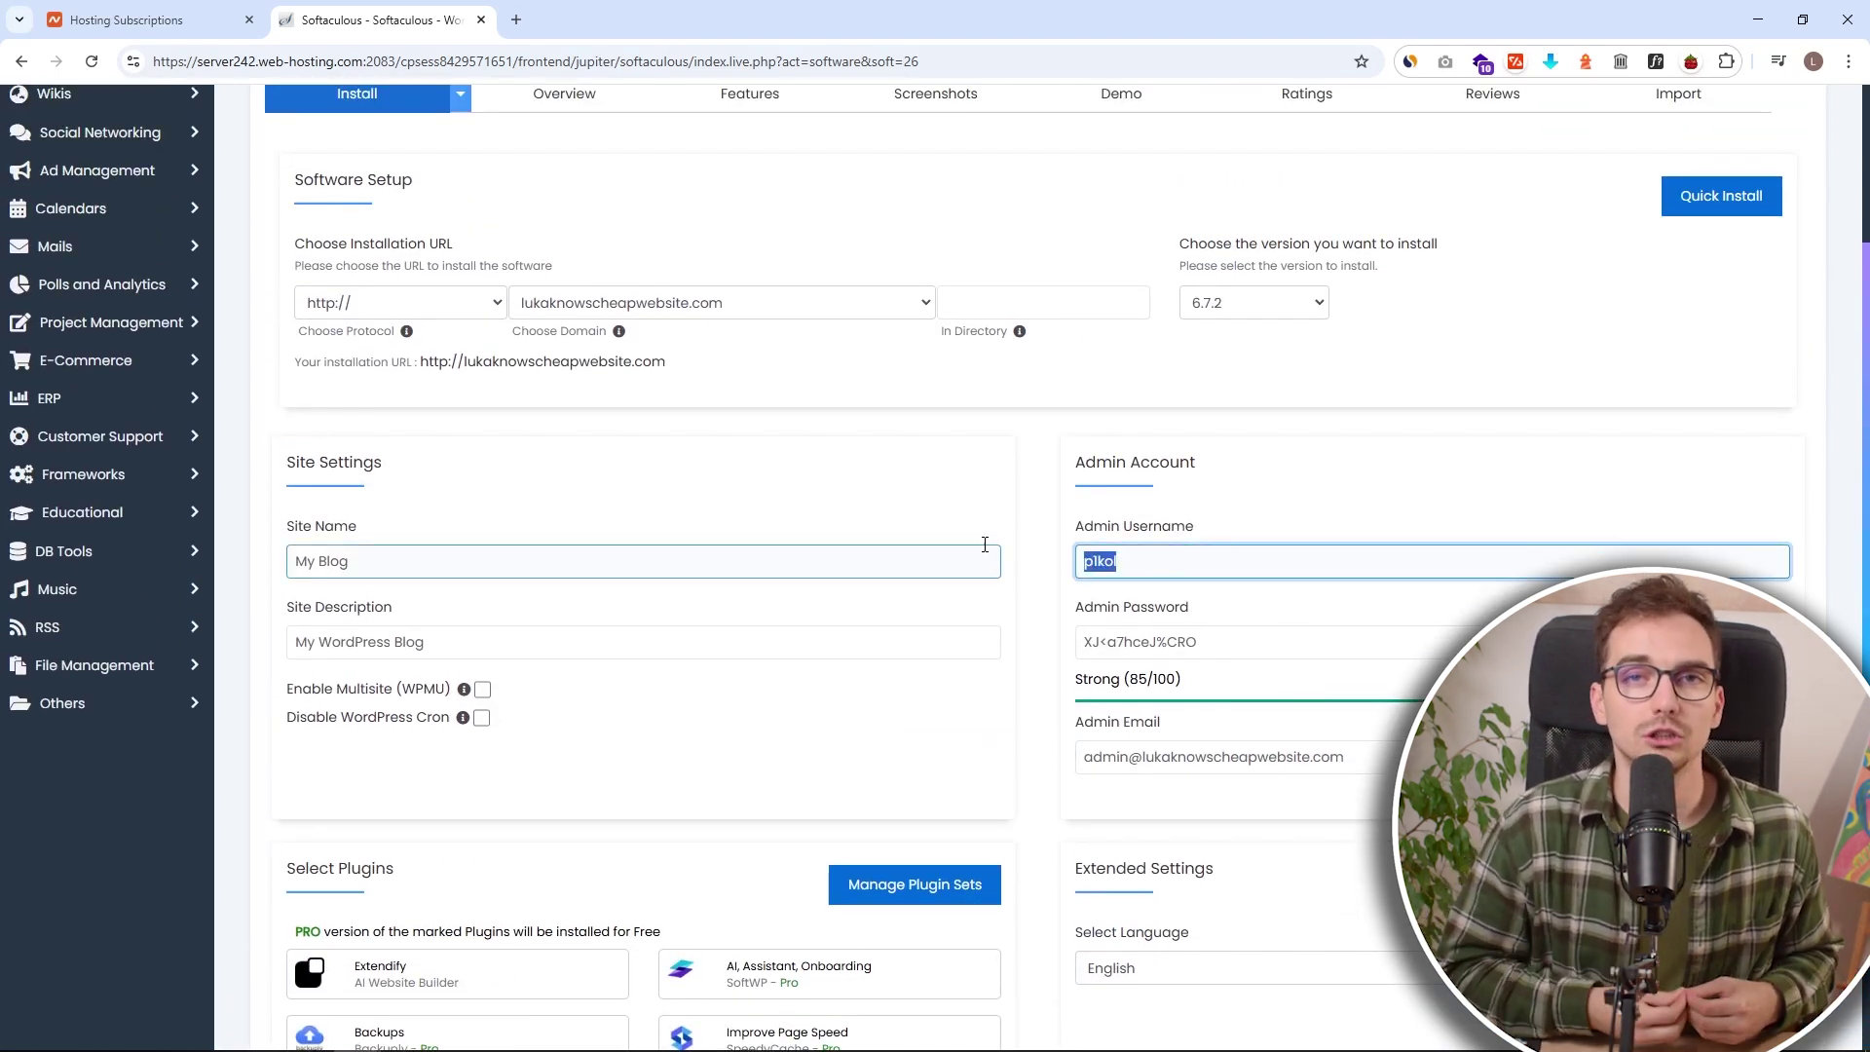
type("lukaknows")
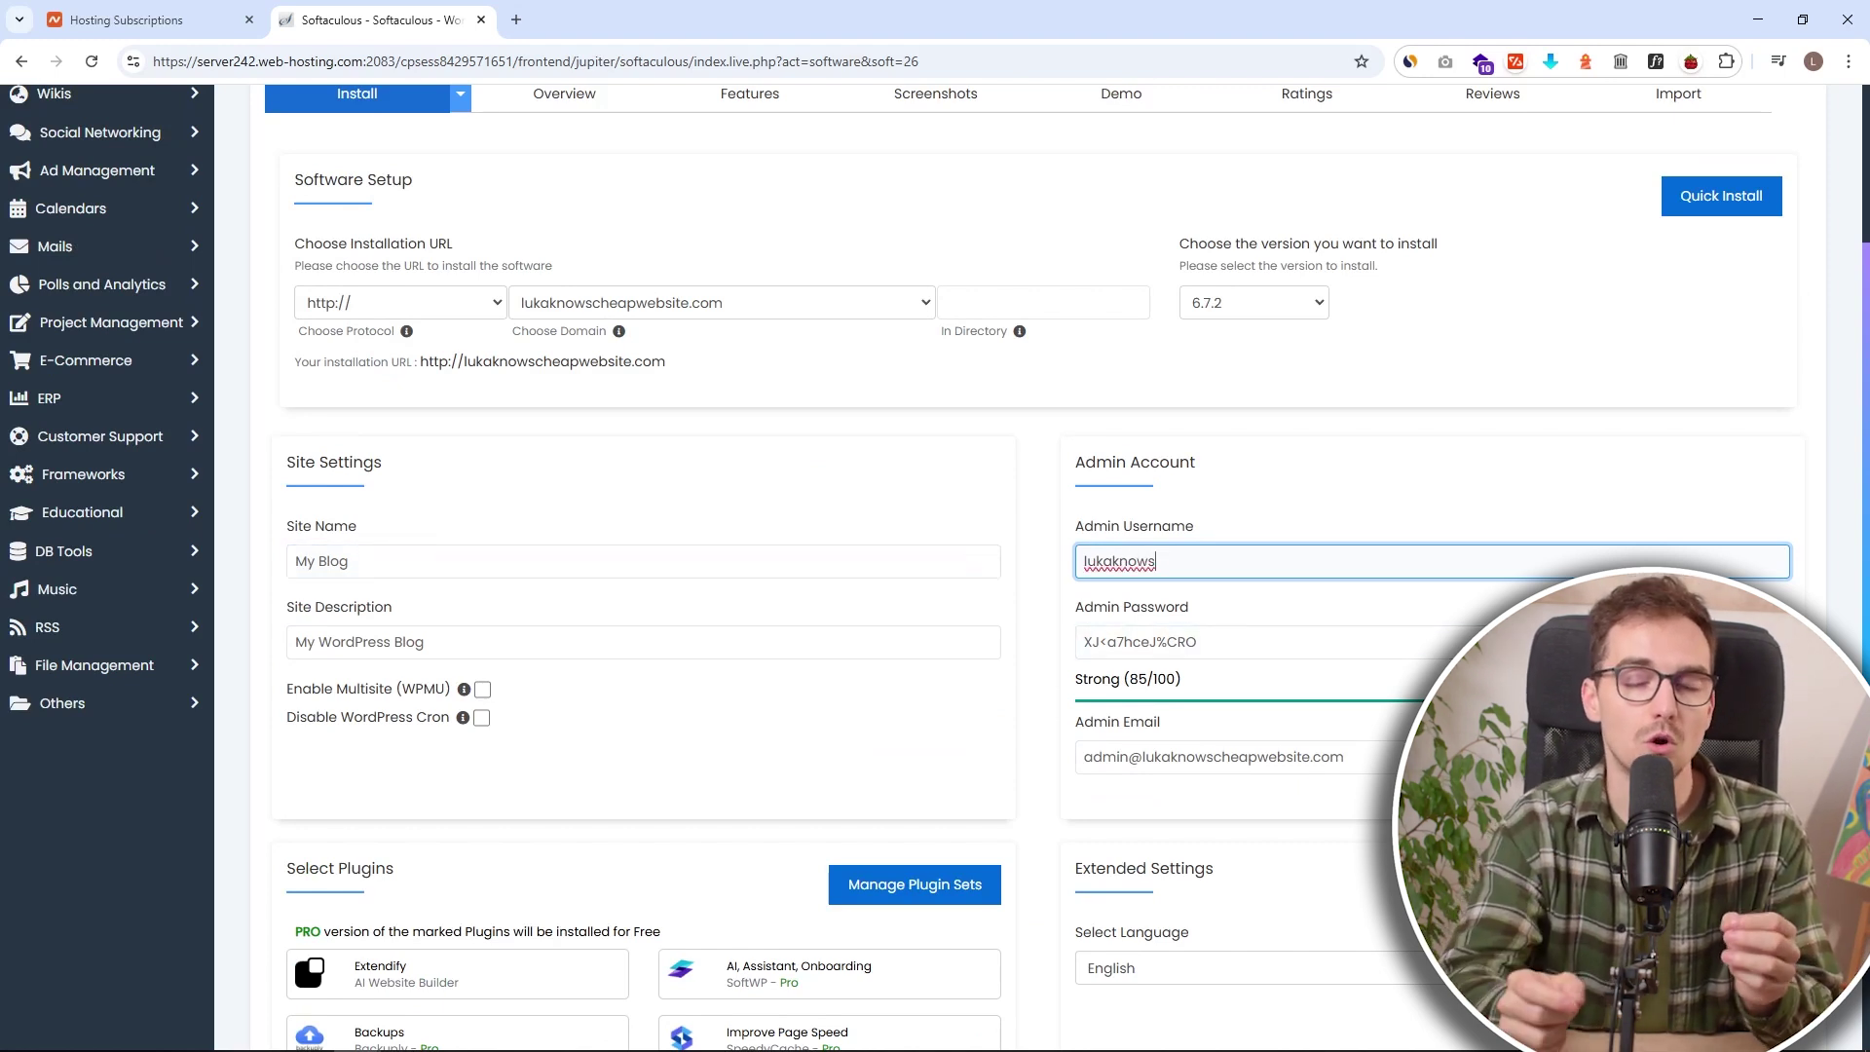
key("Tab")
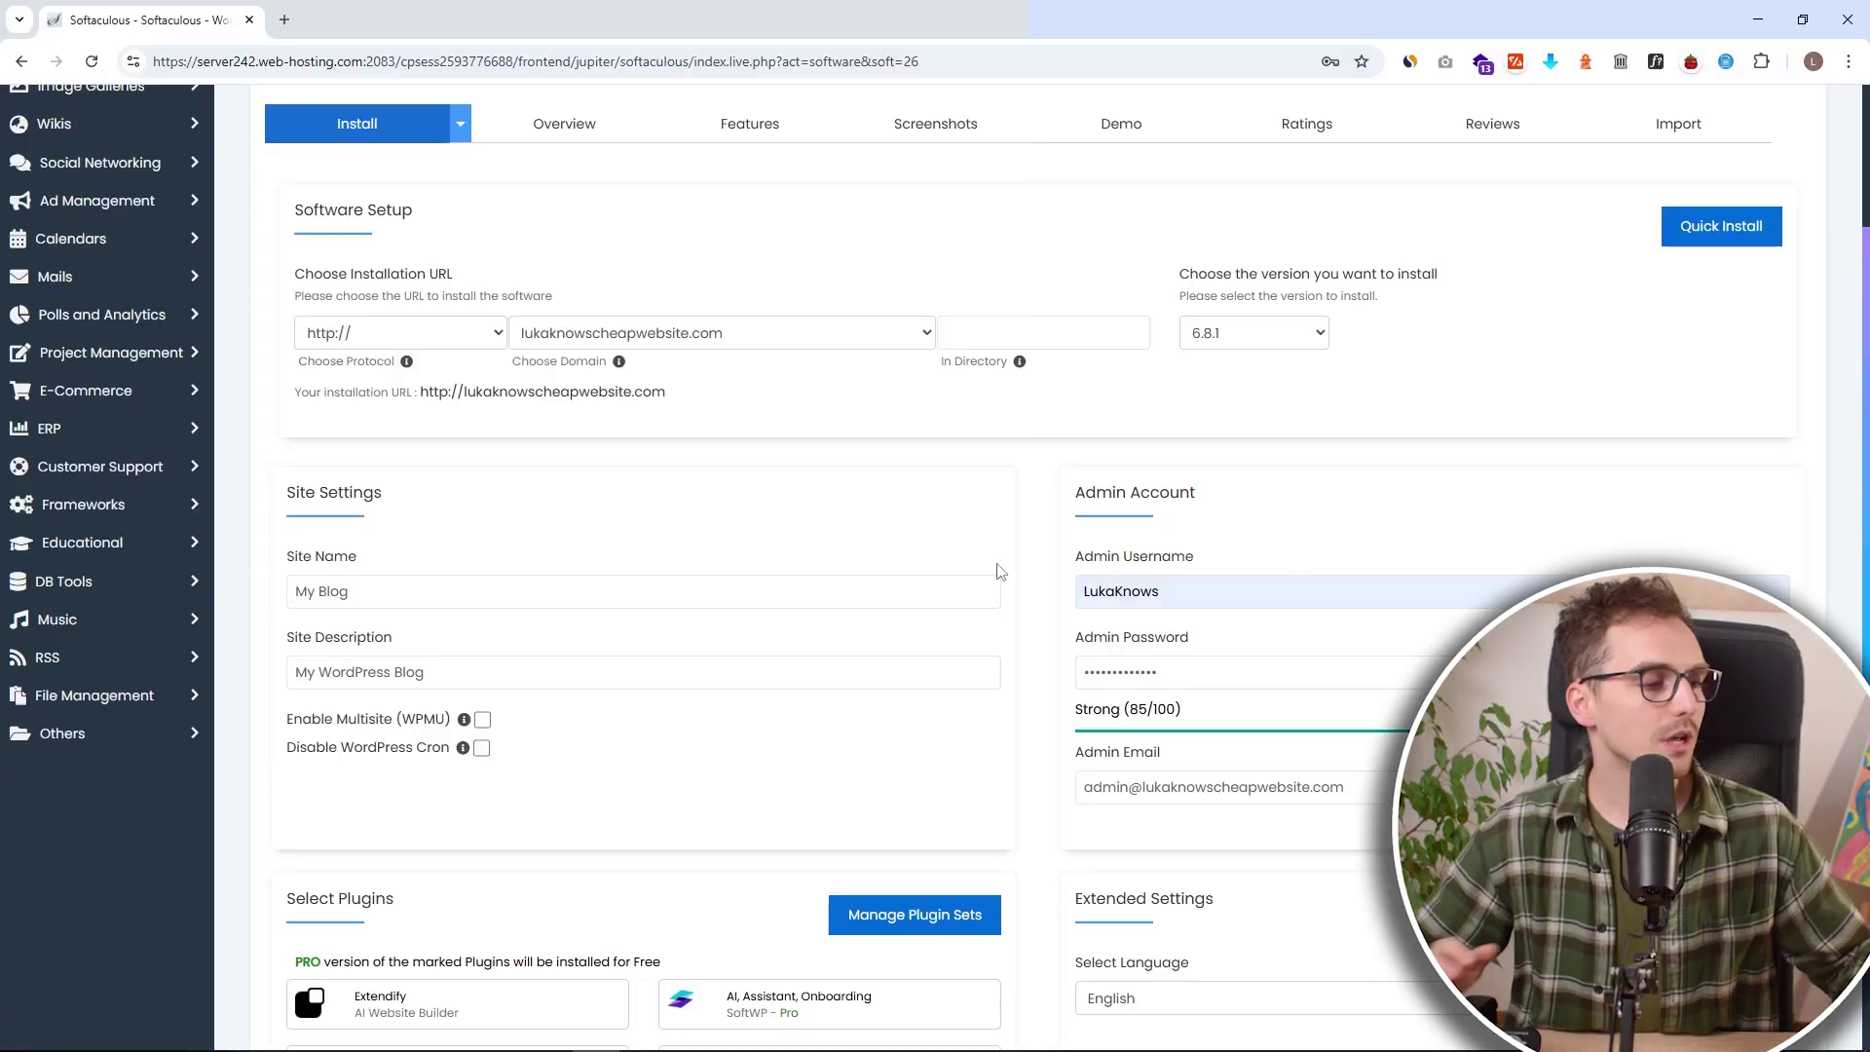
Overwrite the 'My Blog' site name with 'Luka Knows'.
left_click(383, 595)
left_click_drag(382, 596, 294, 600)
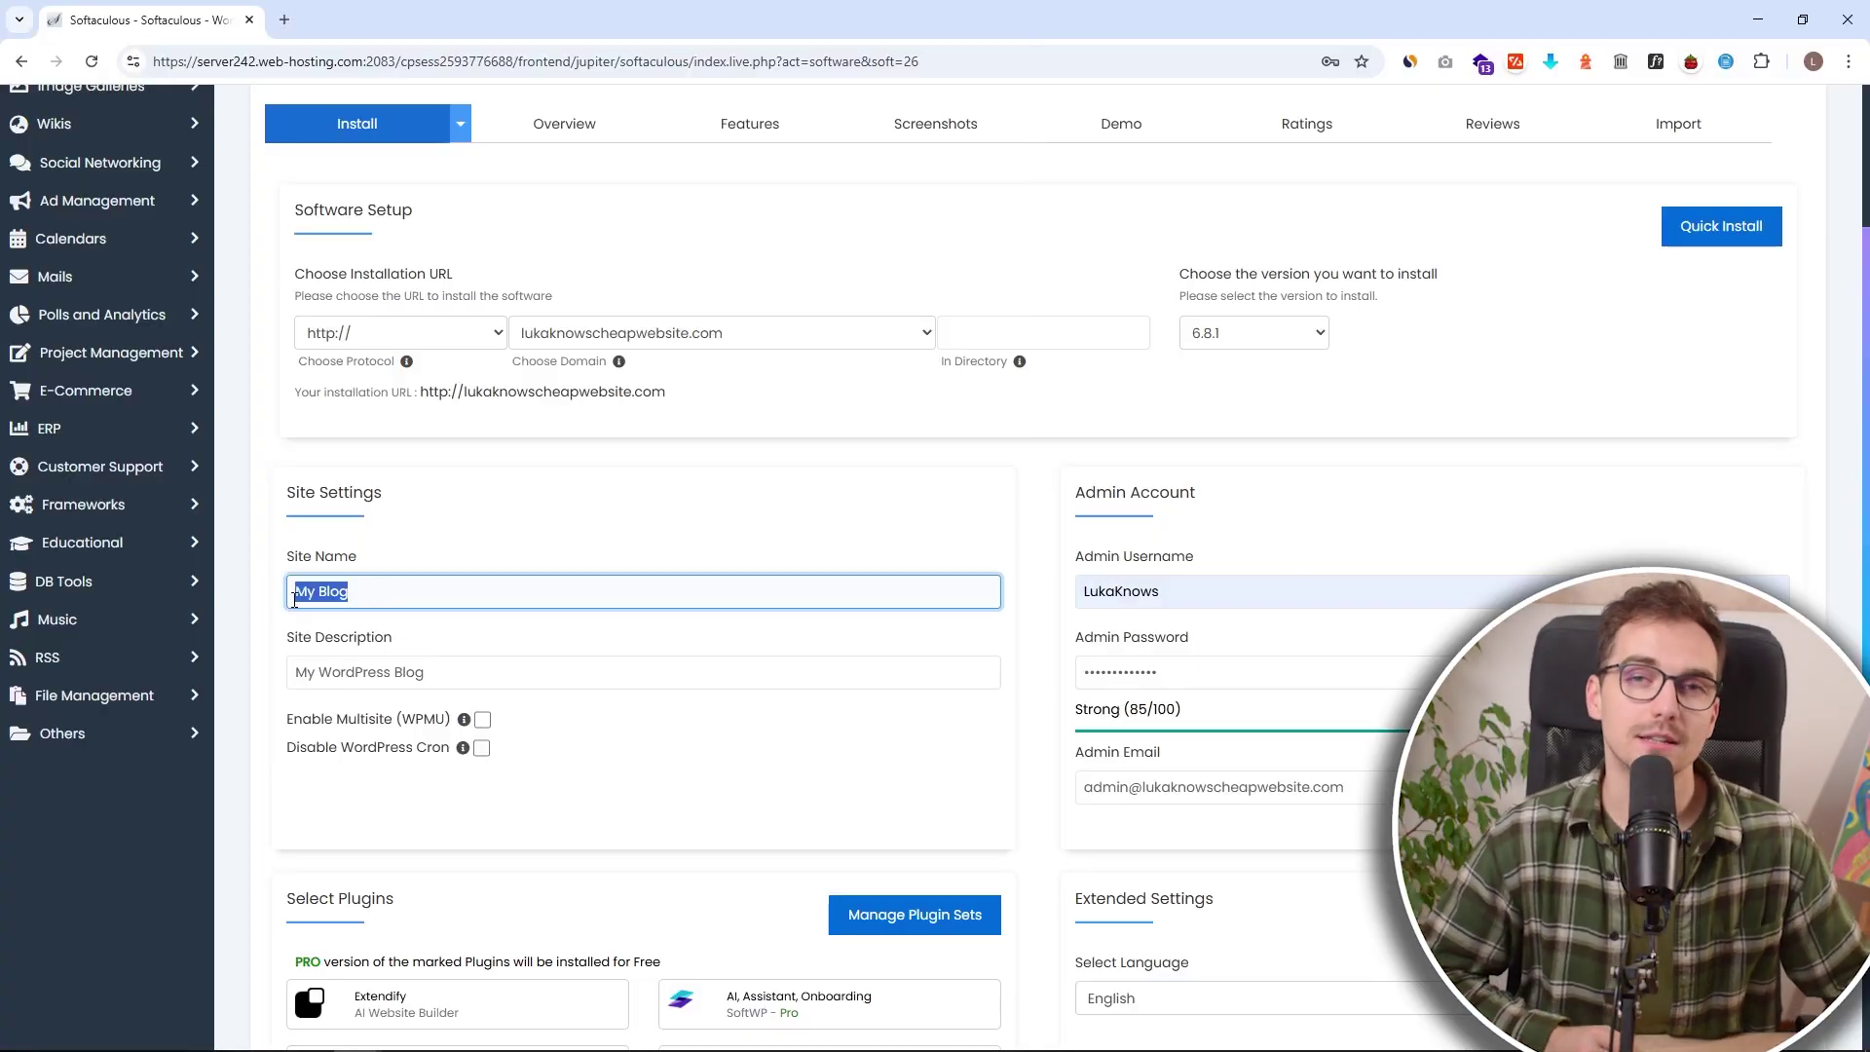
type("Luka")
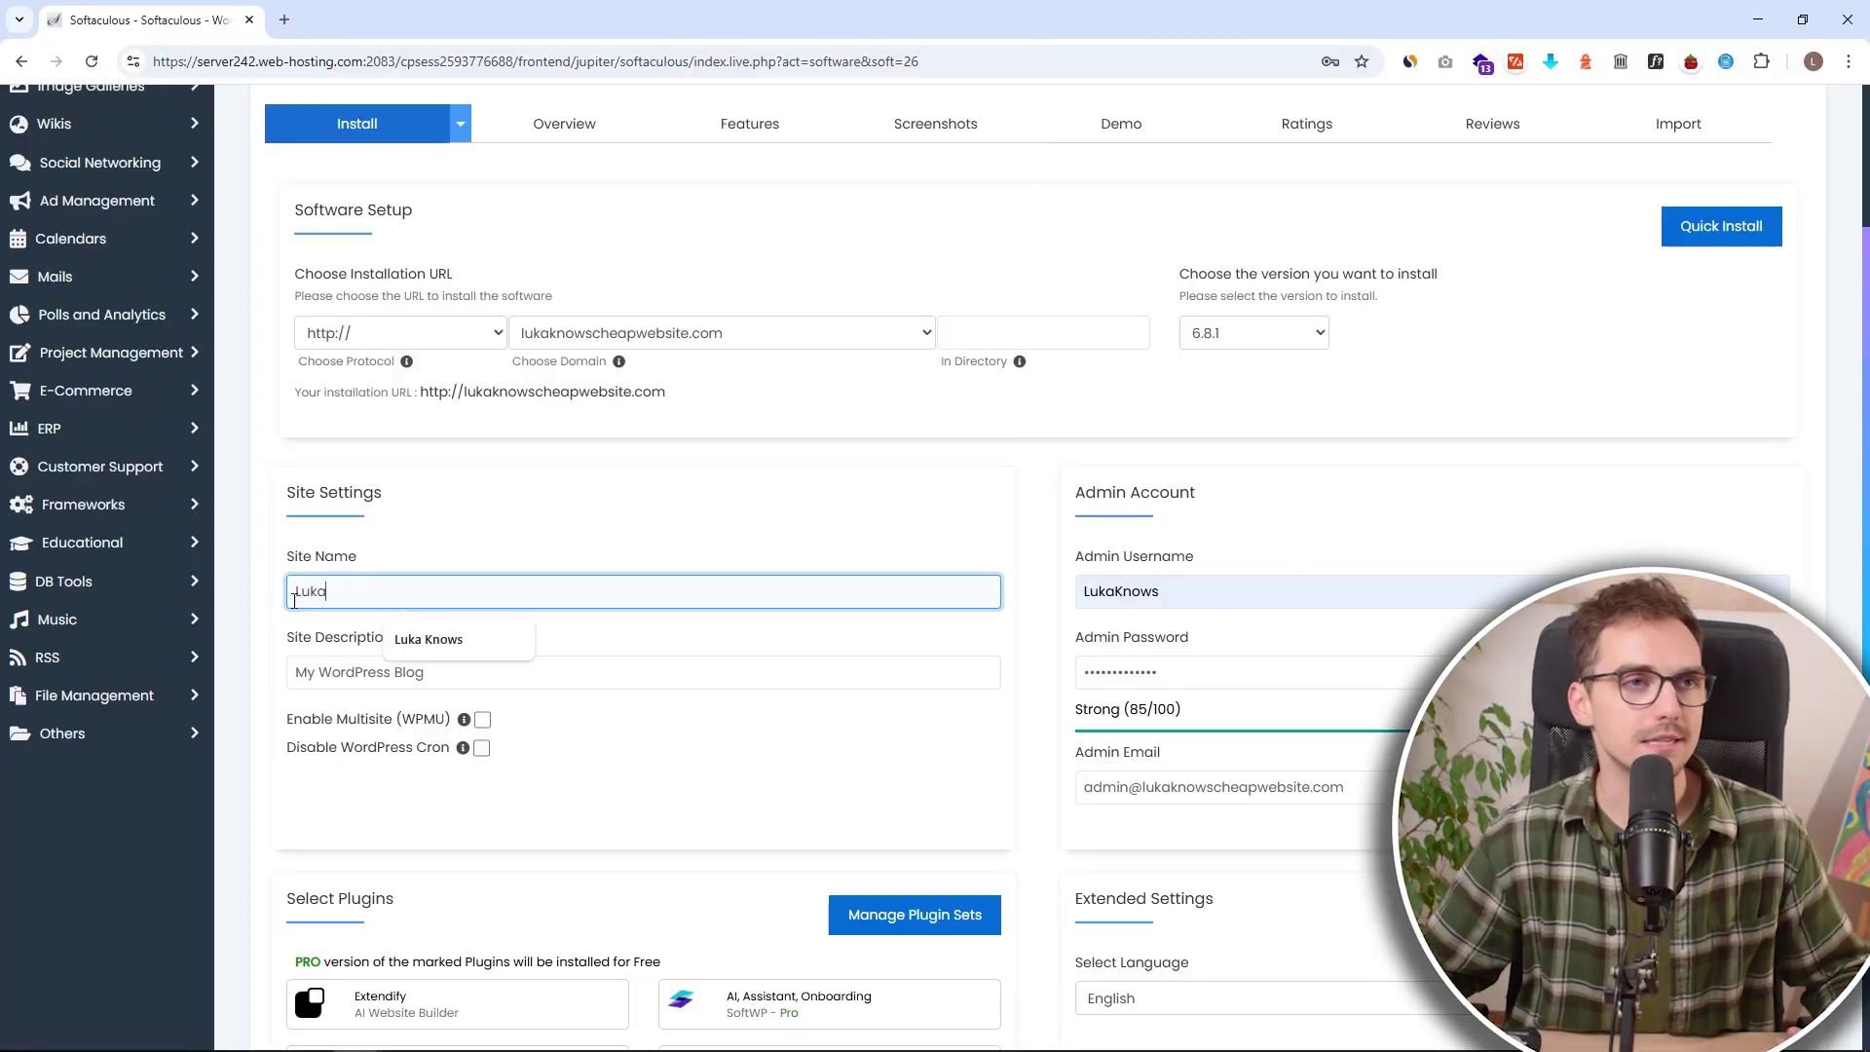
type(" Knows")
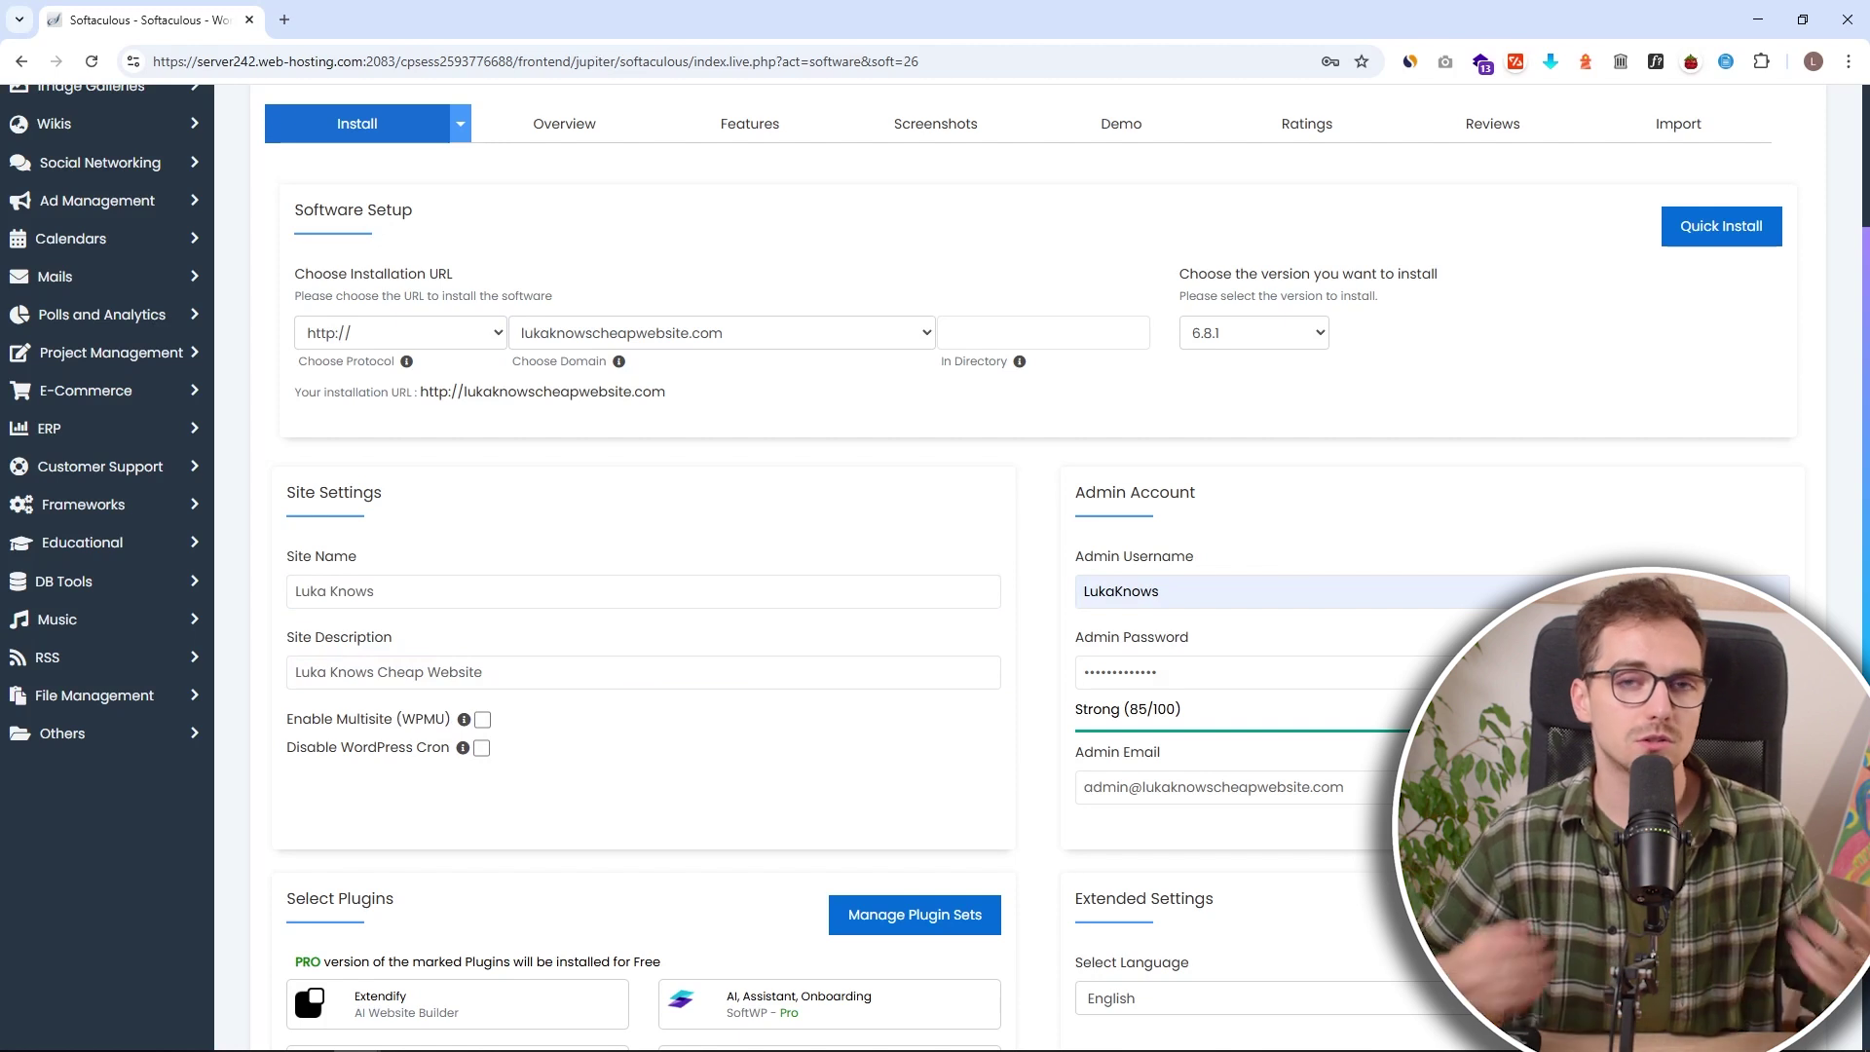
Expand Advanced Options and review the automated backups and backup location settings.
scroll(897, 376, "down", 7)
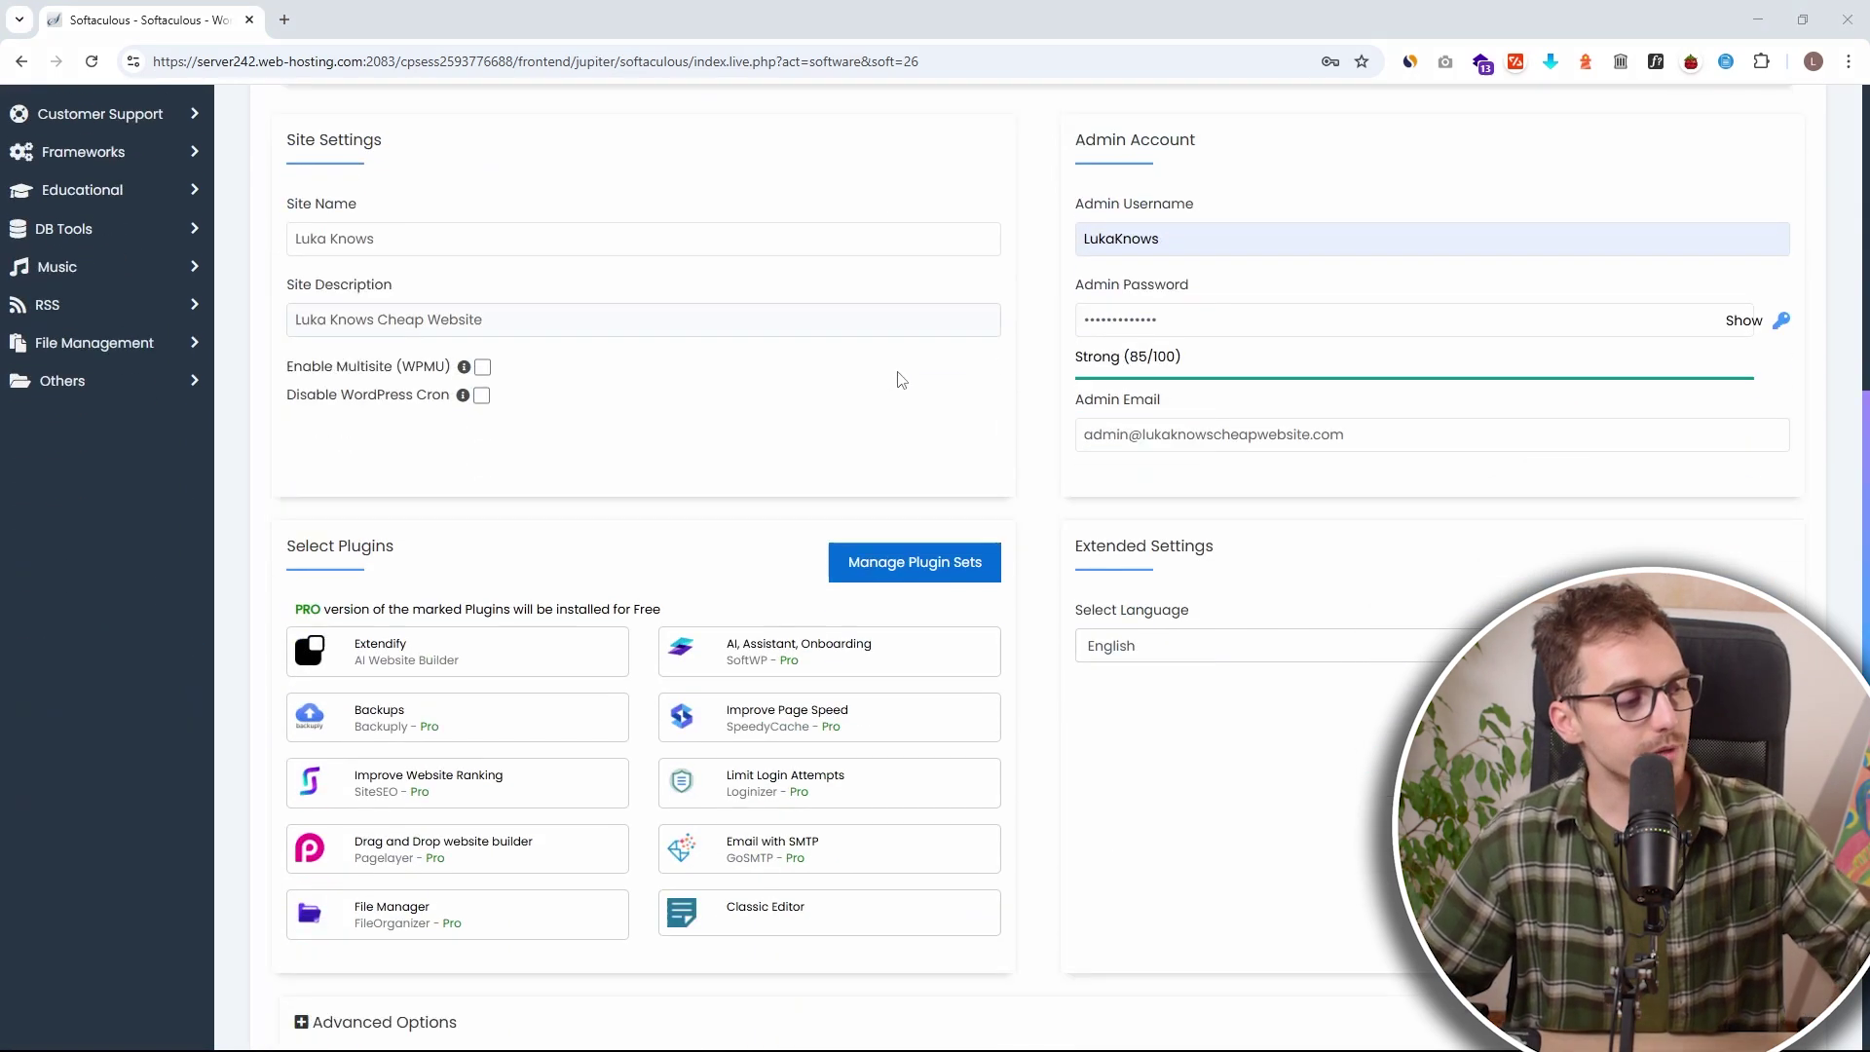
left_click_drag(465, 870, 447, 750)
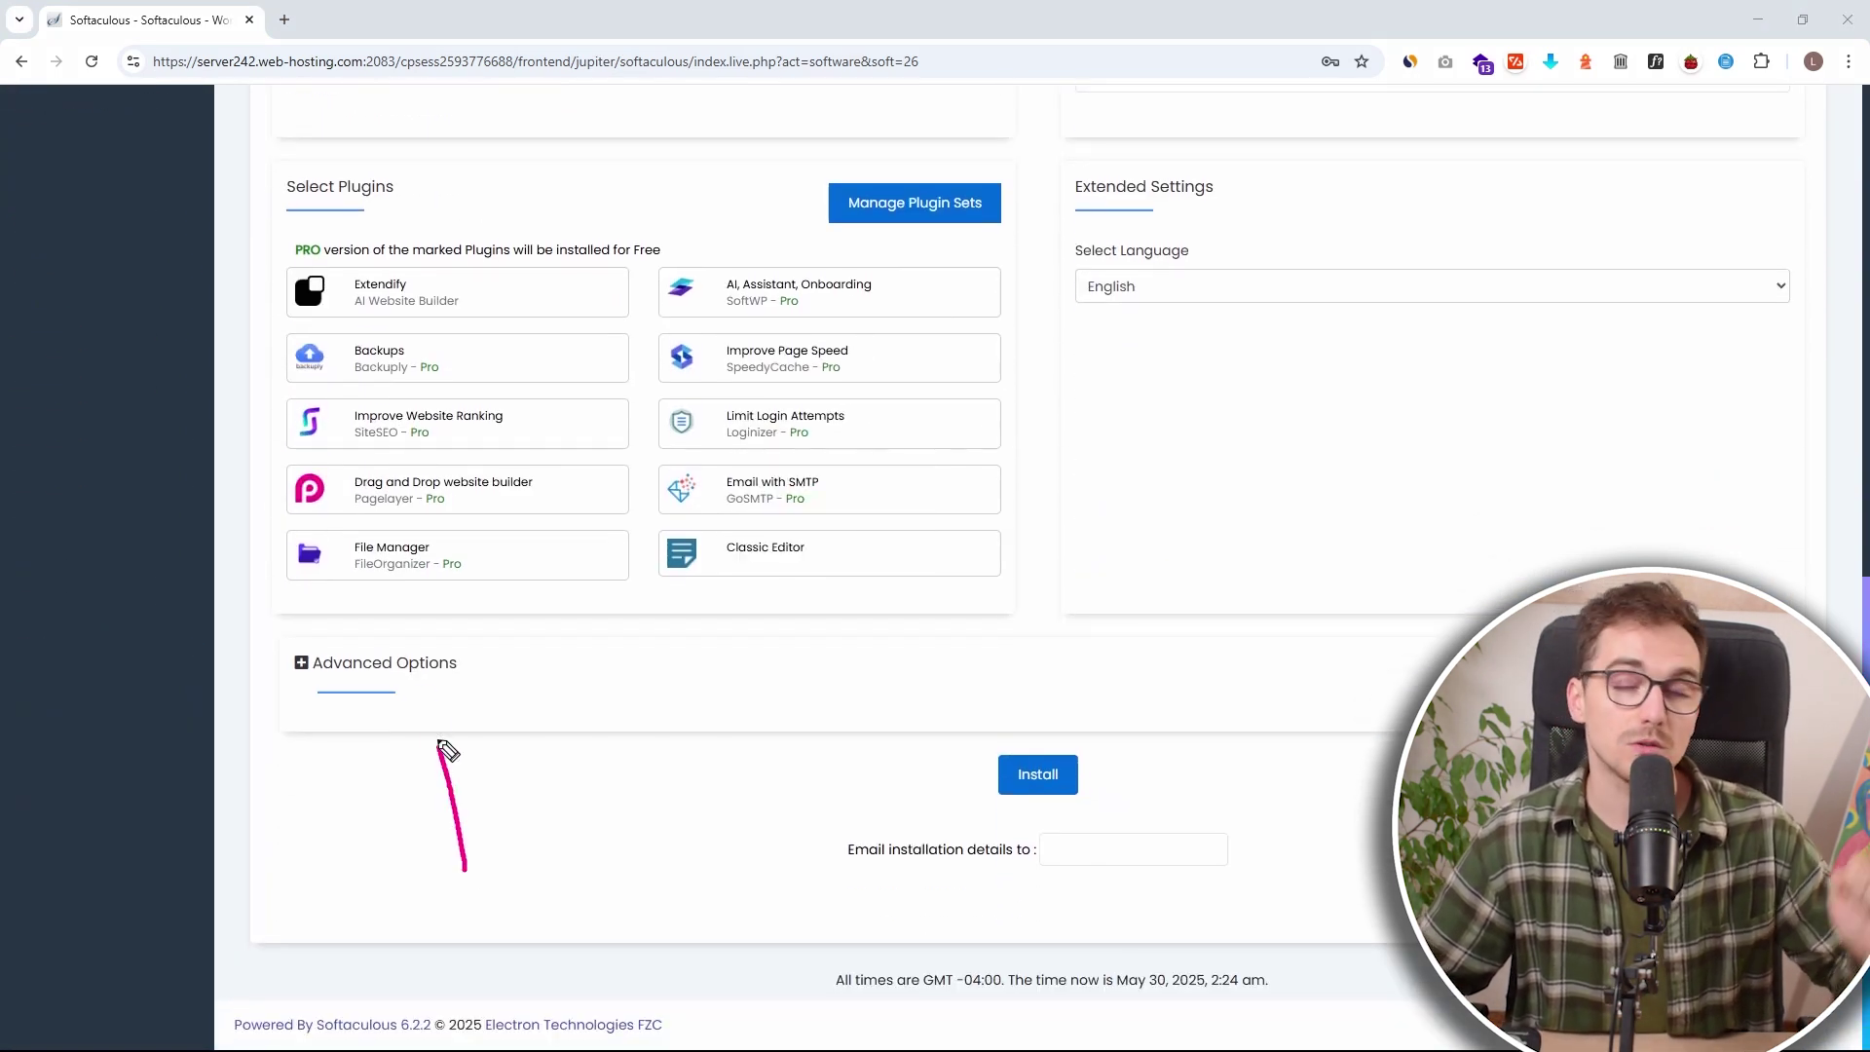
left_click(384, 665)
scroll(718, 656, "down", 2)
mouse_move(1080, 738)
left_mouse_down()
mouse_move(1052, 739)
mouse_move(1060, 774)
mouse_move(1075, 765)
left_mouse_up()
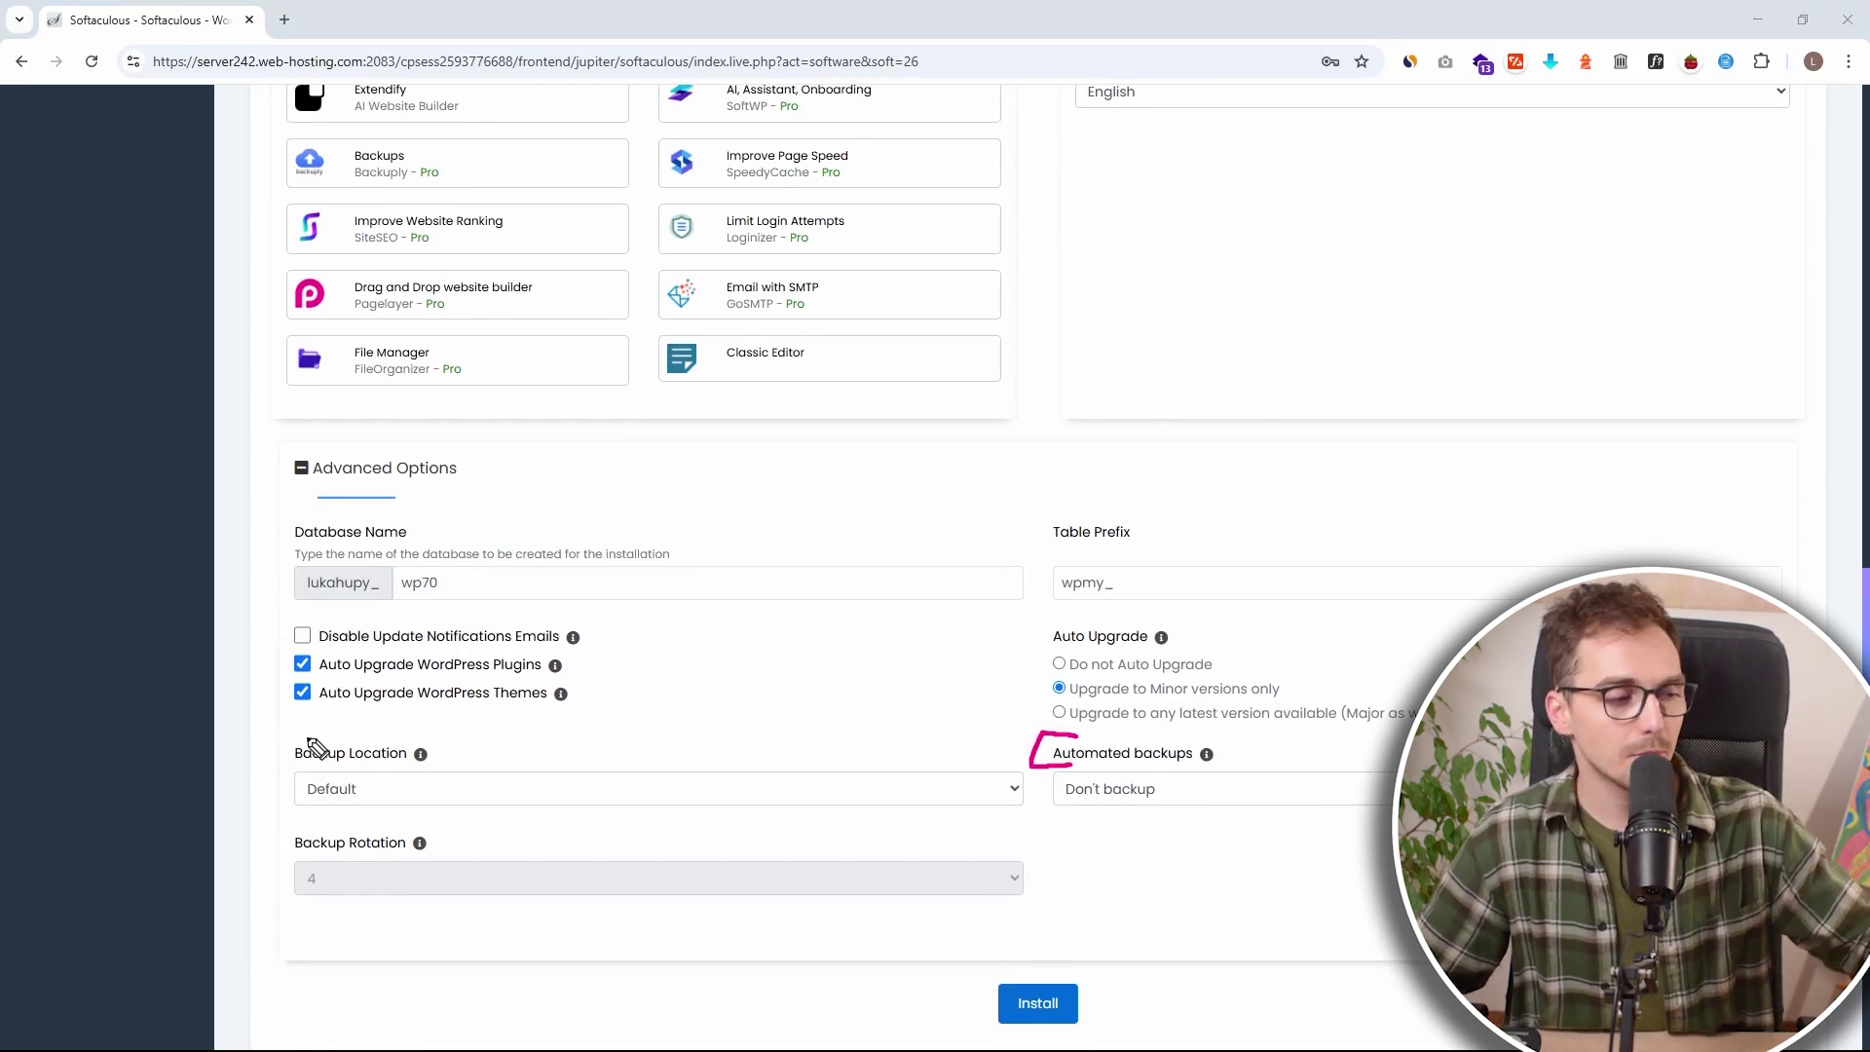
mouse_move(310, 738)
left_mouse_down()
mouse_move(281, 759)
mouse_move(310, 769)
mouse_move(270, 837)
mouse_move(317, 854)
left_mouse_up()
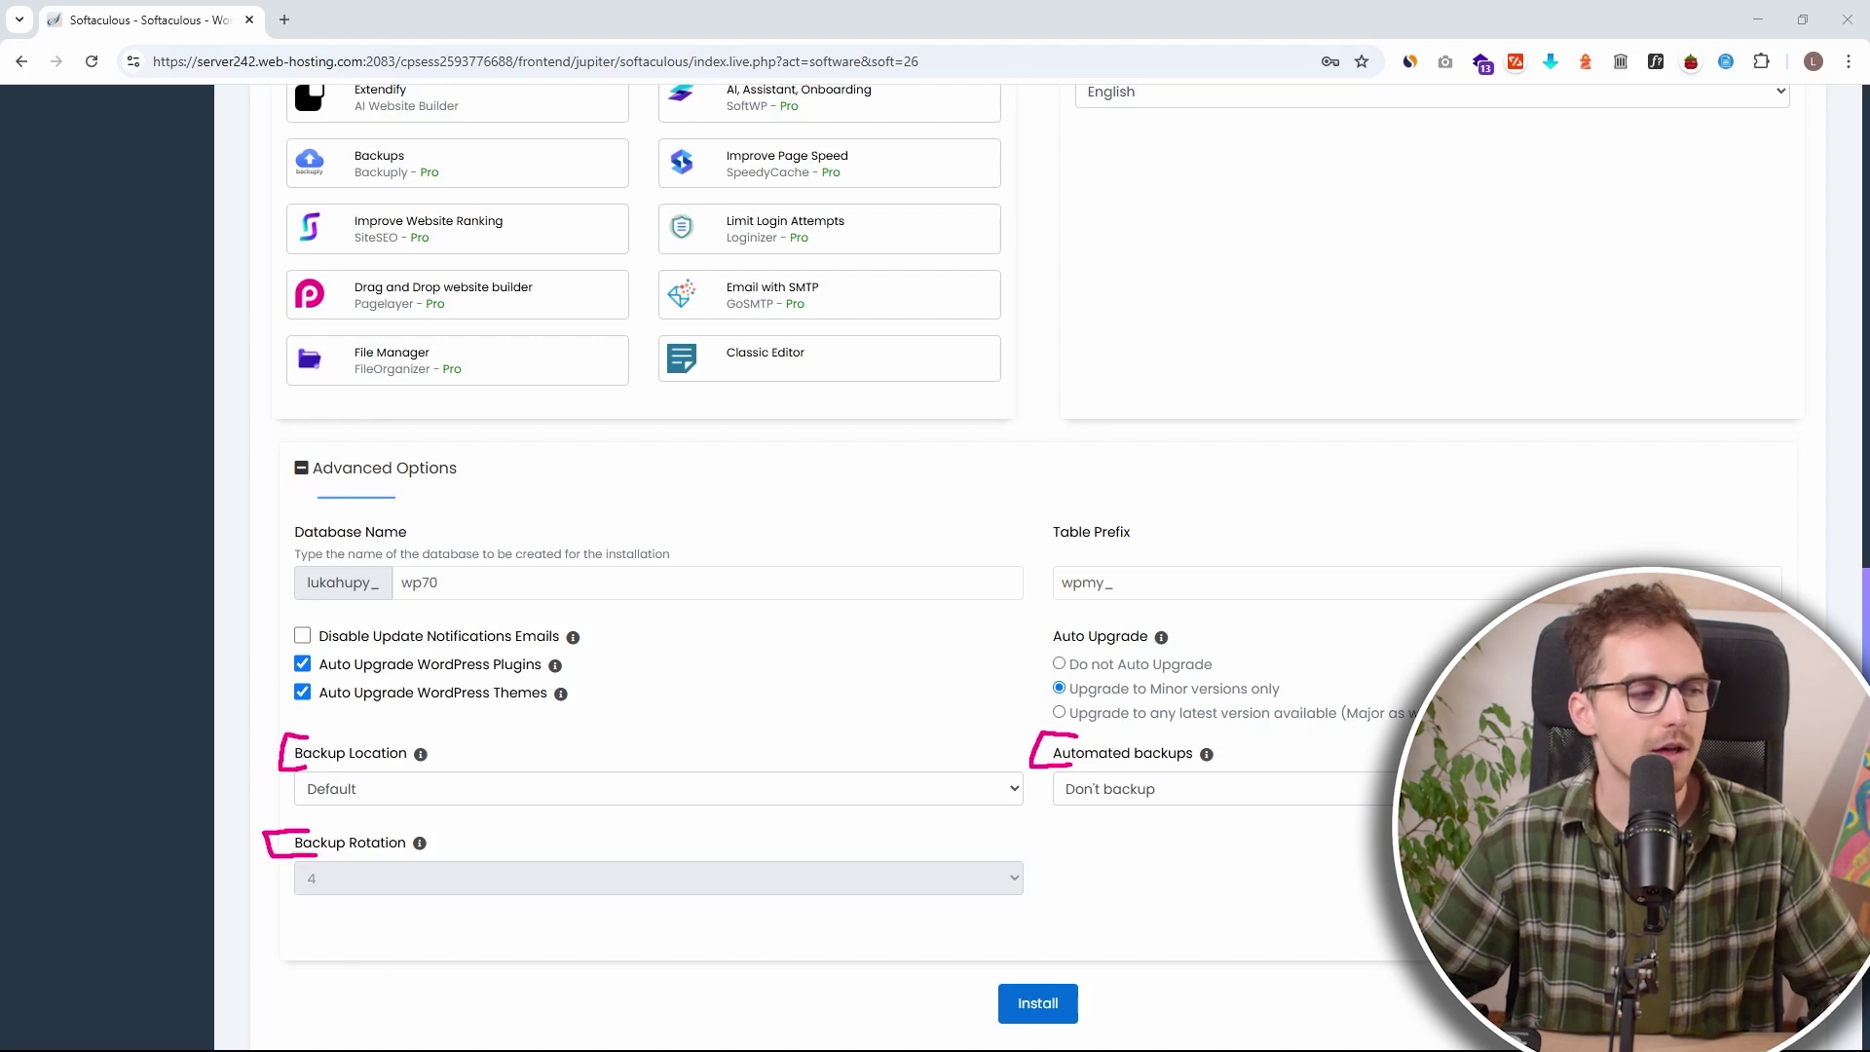
key("Escape")
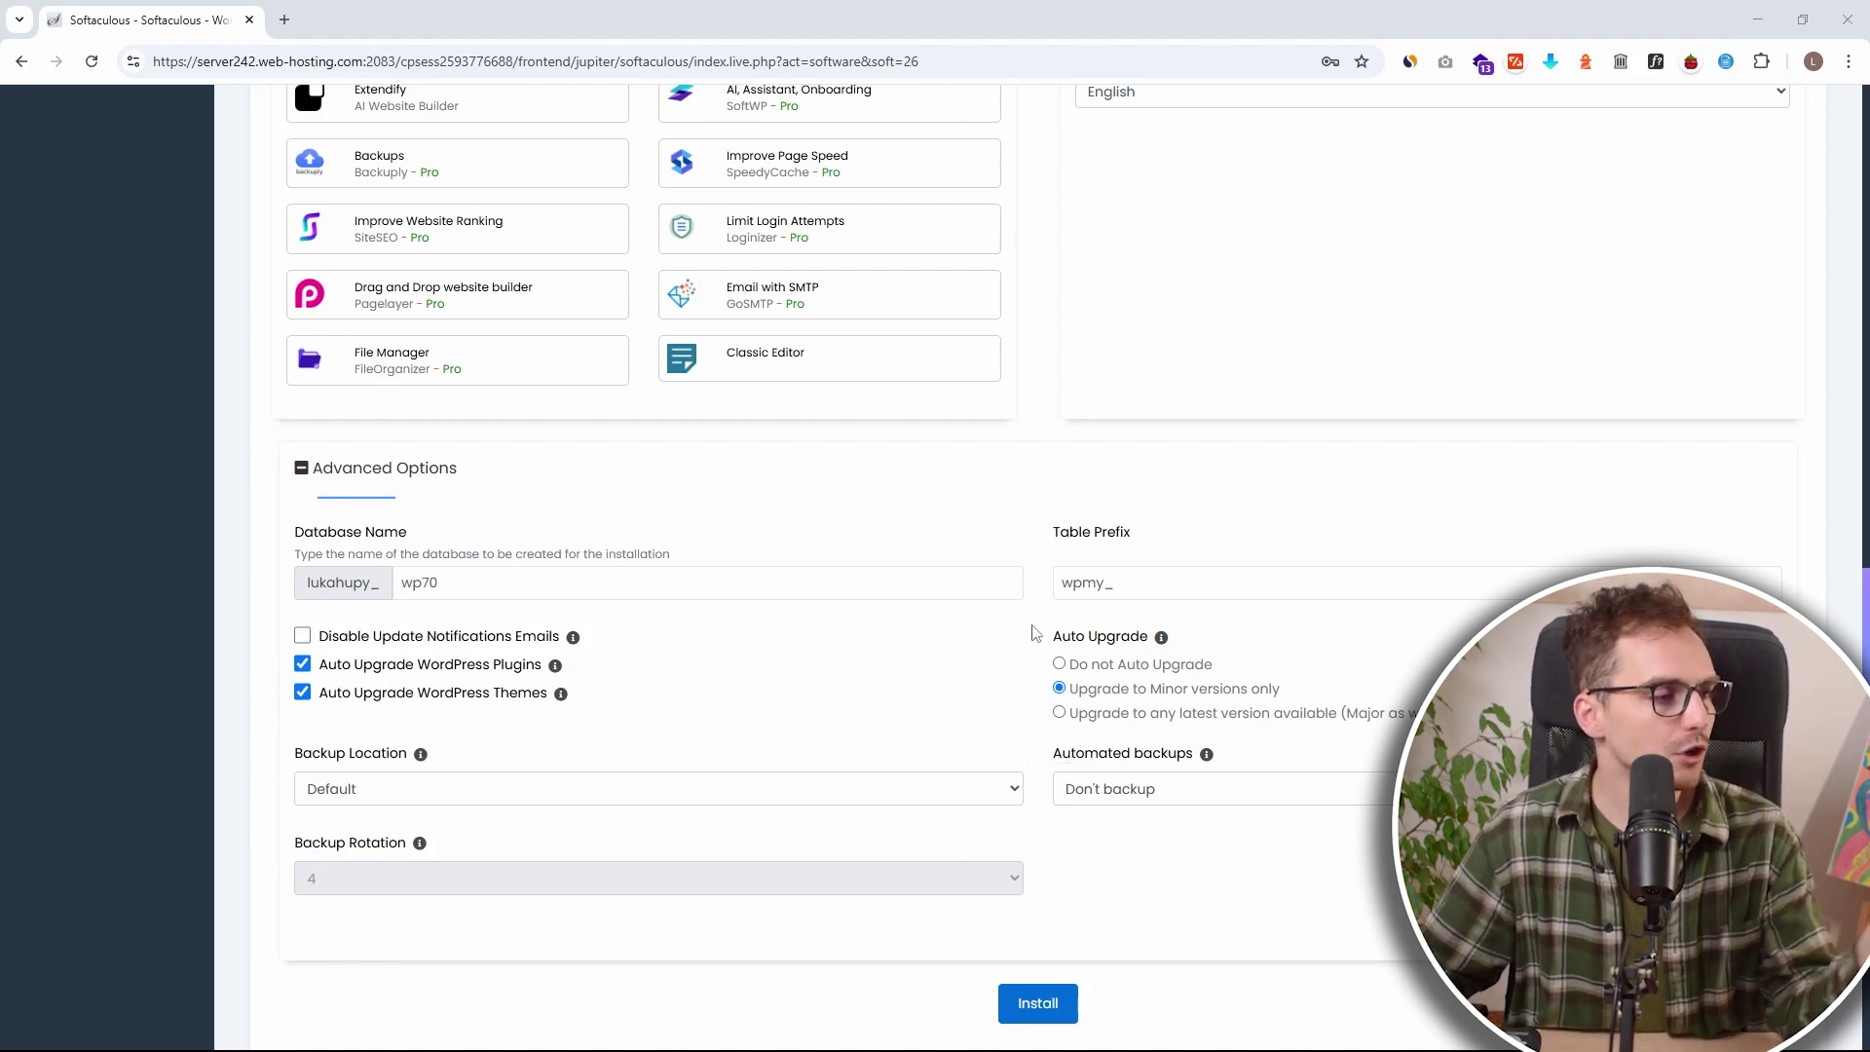
scroll(1047, 638, "up", 15)
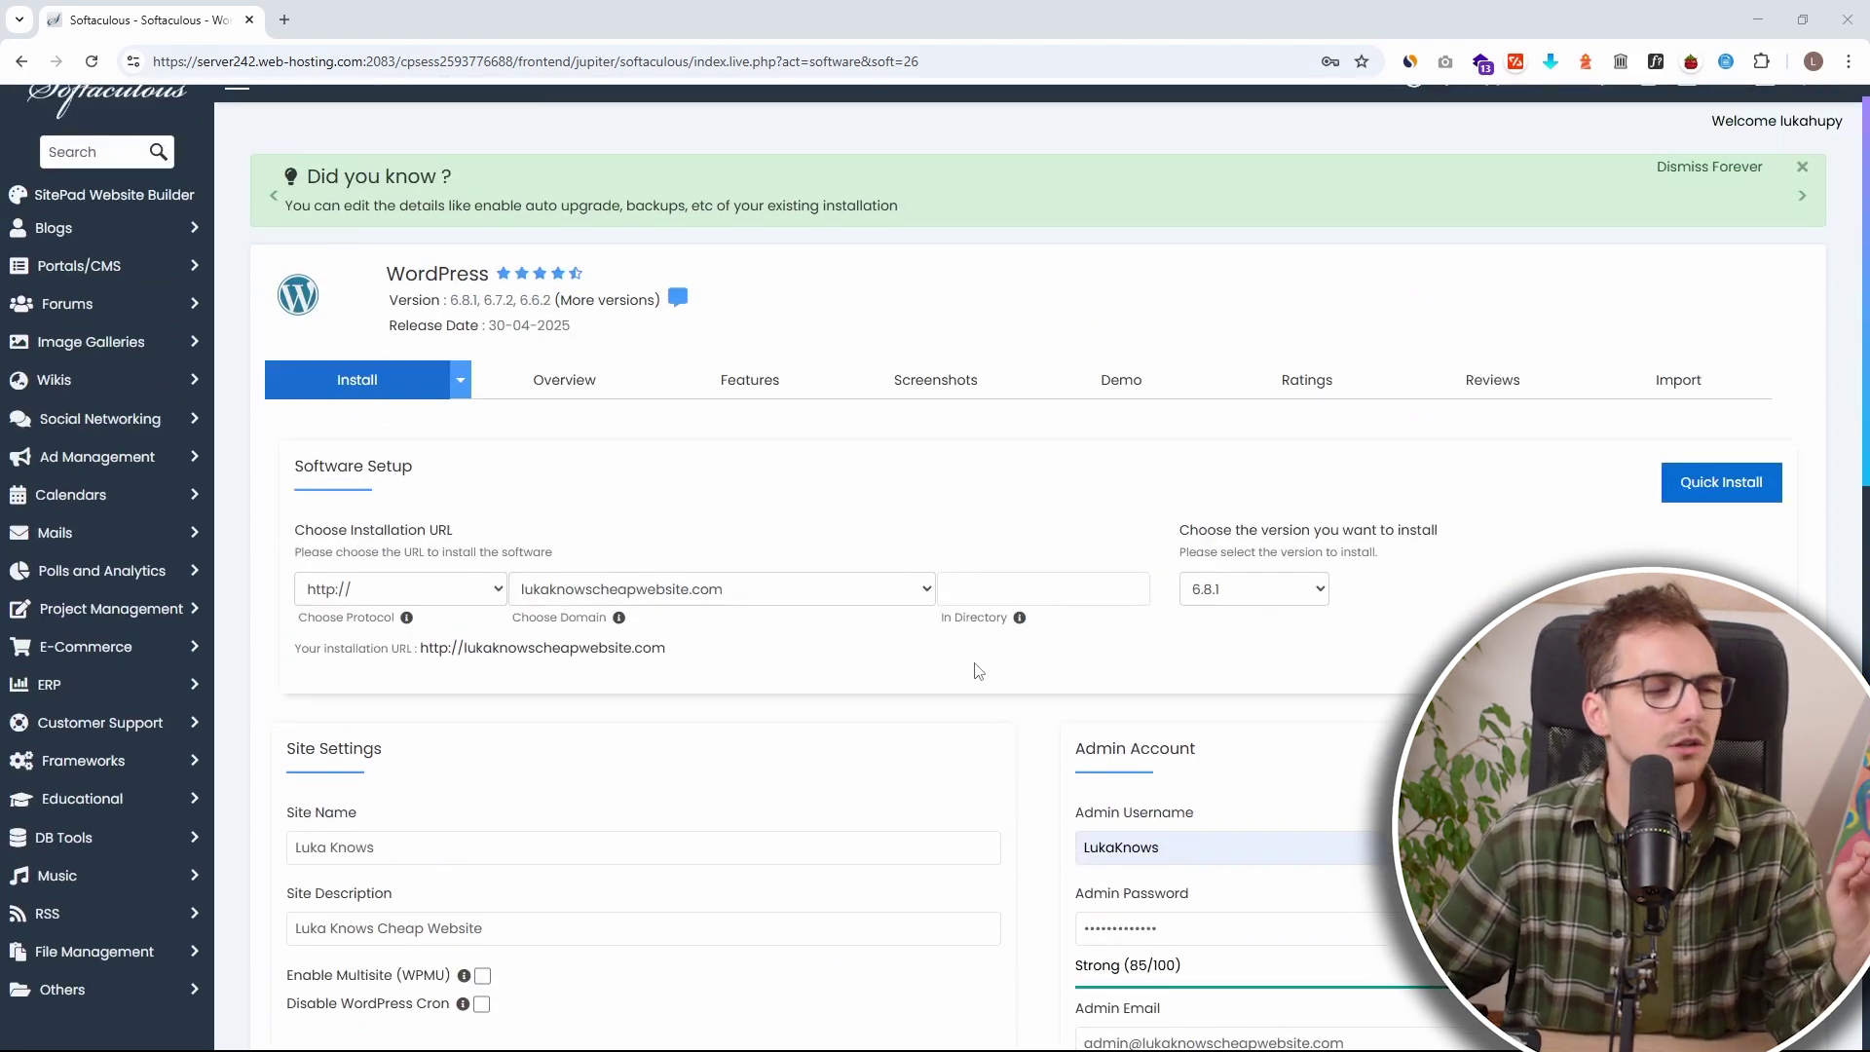
scroll(969, 667, "down", 2)
left_click(484, 408)
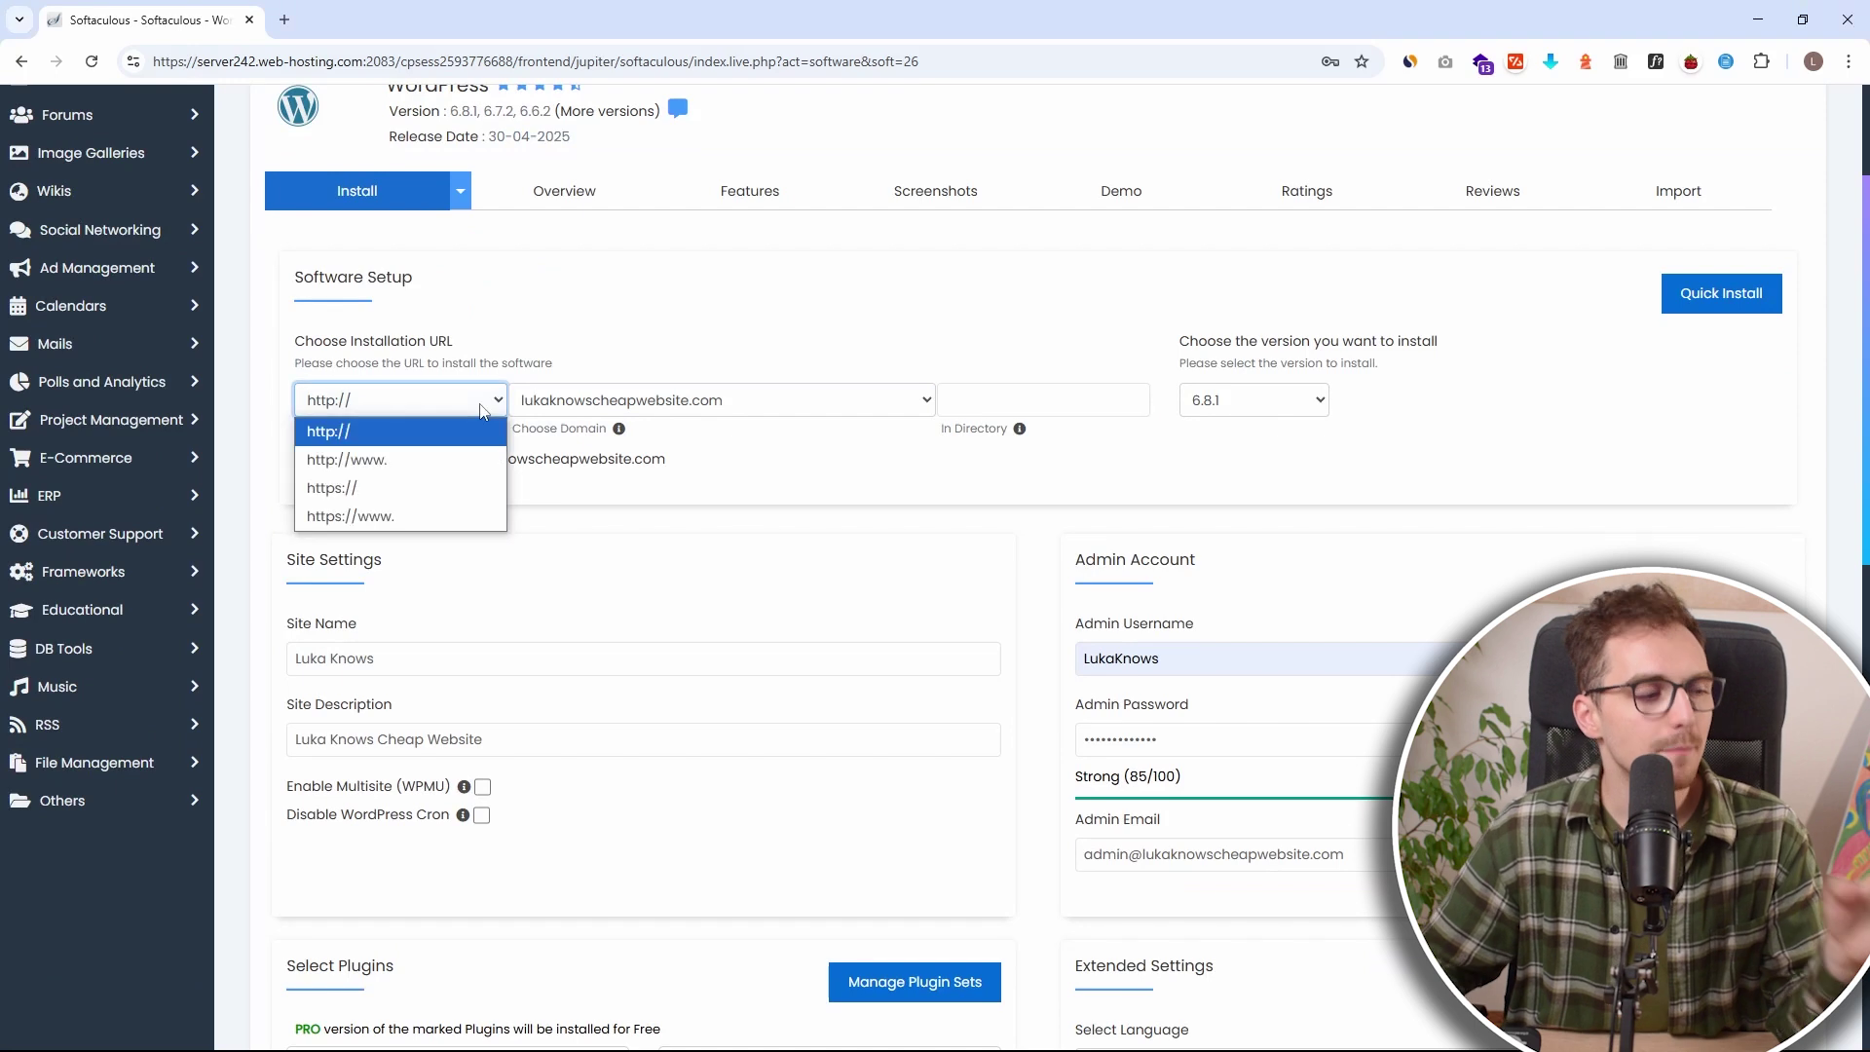
left_click(419, 491)
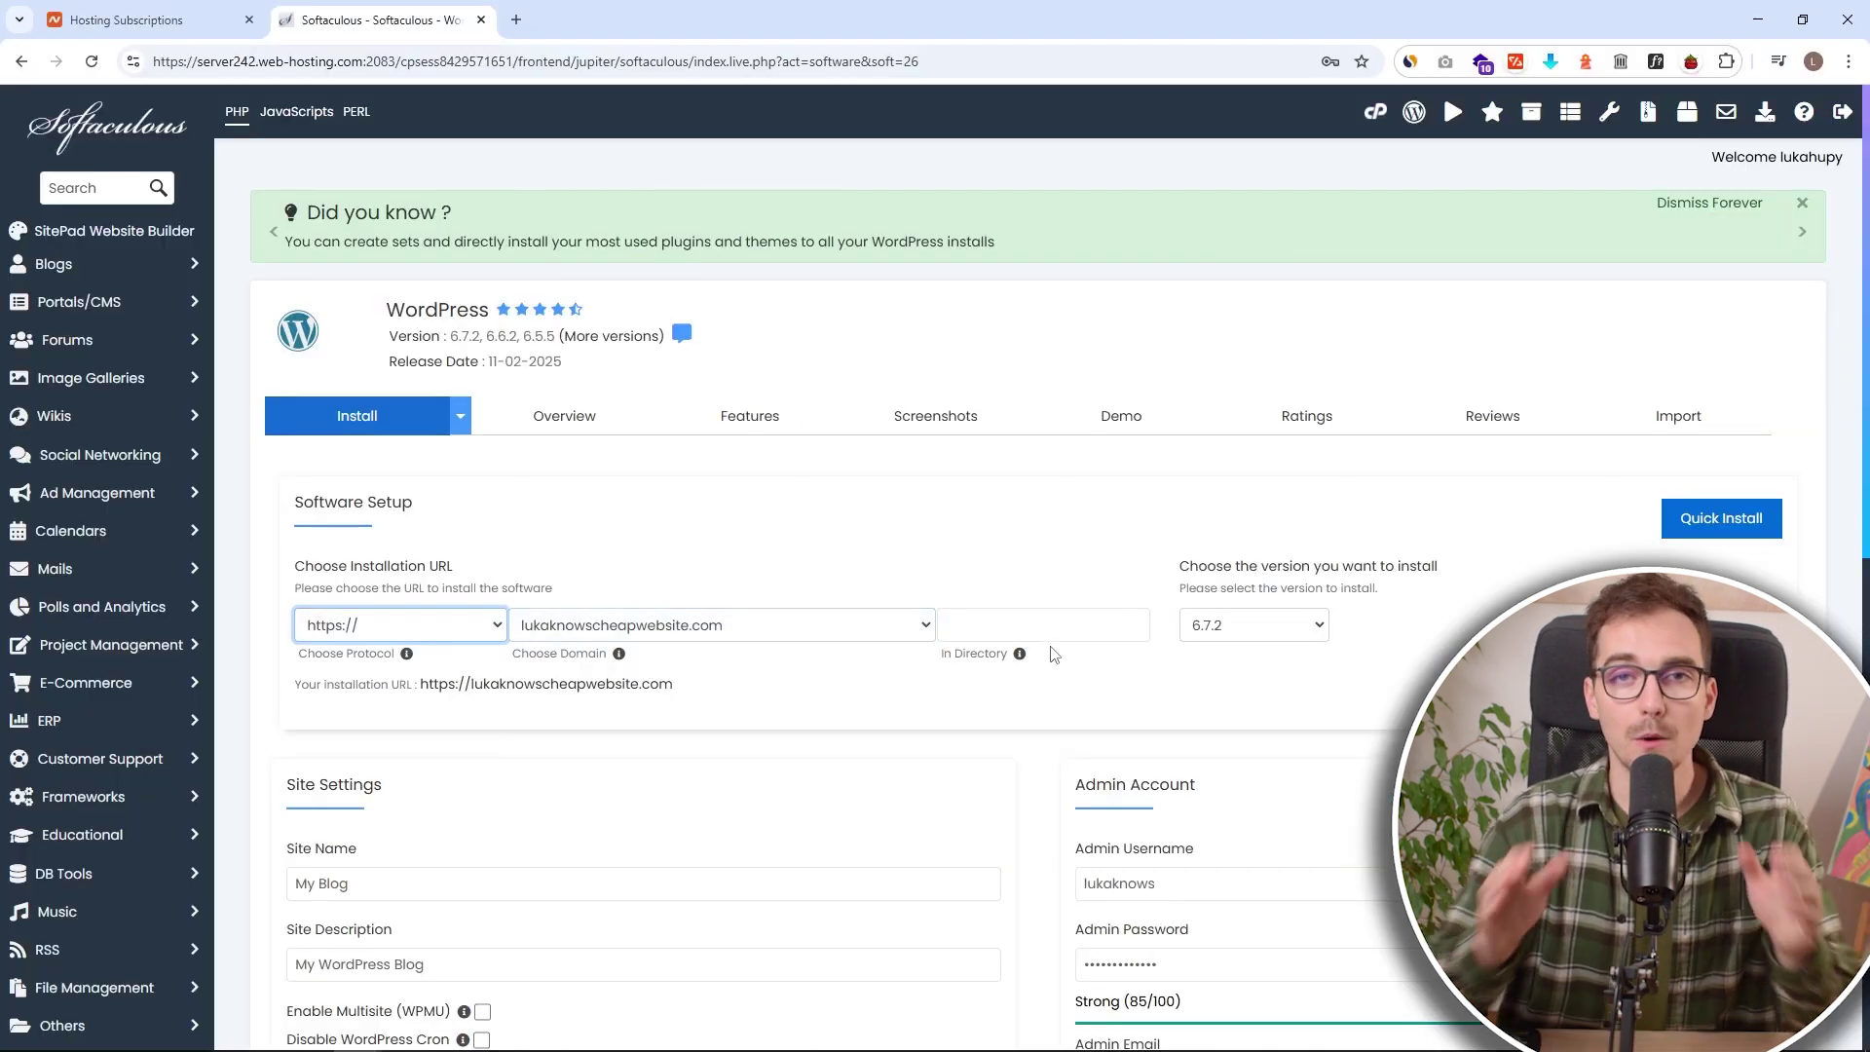
Keep WordPress version 6.7.2 and look over the SSL certificate warning.
left_click(1049, 630)
left_click(1271, 634)
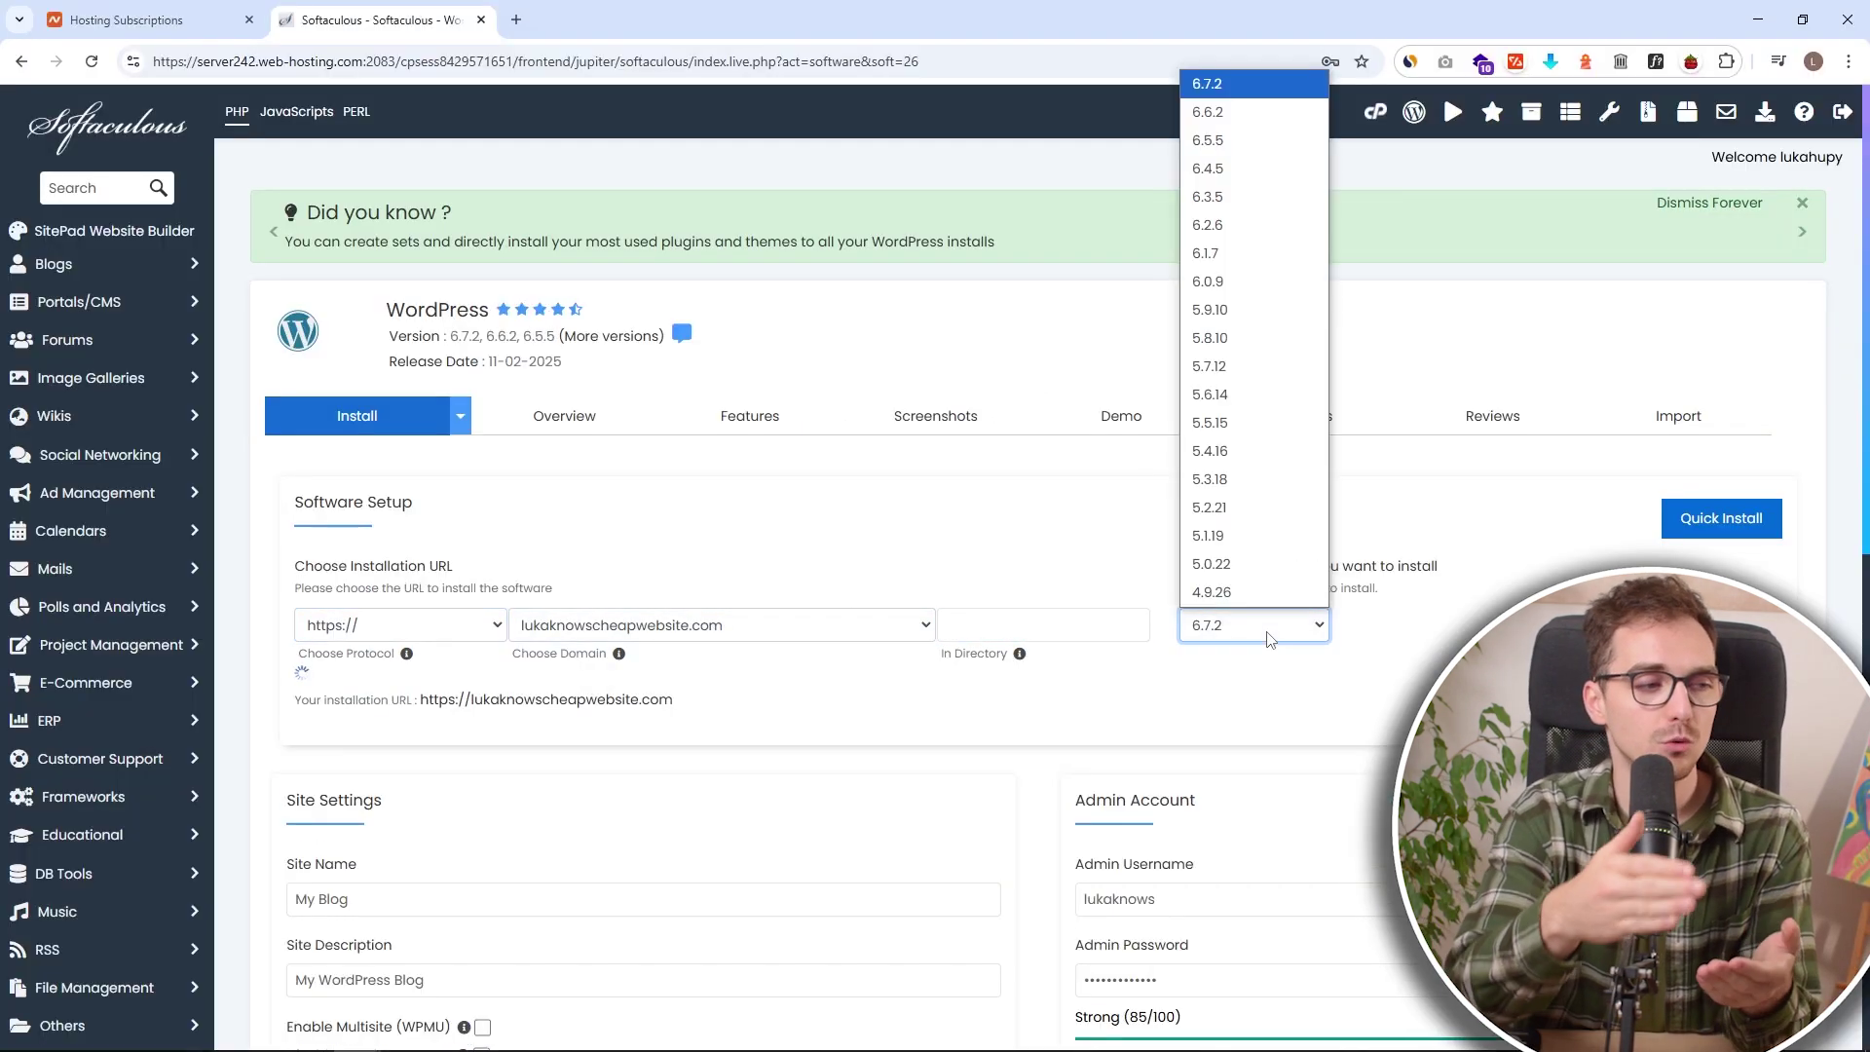
left_click(1270, 638)
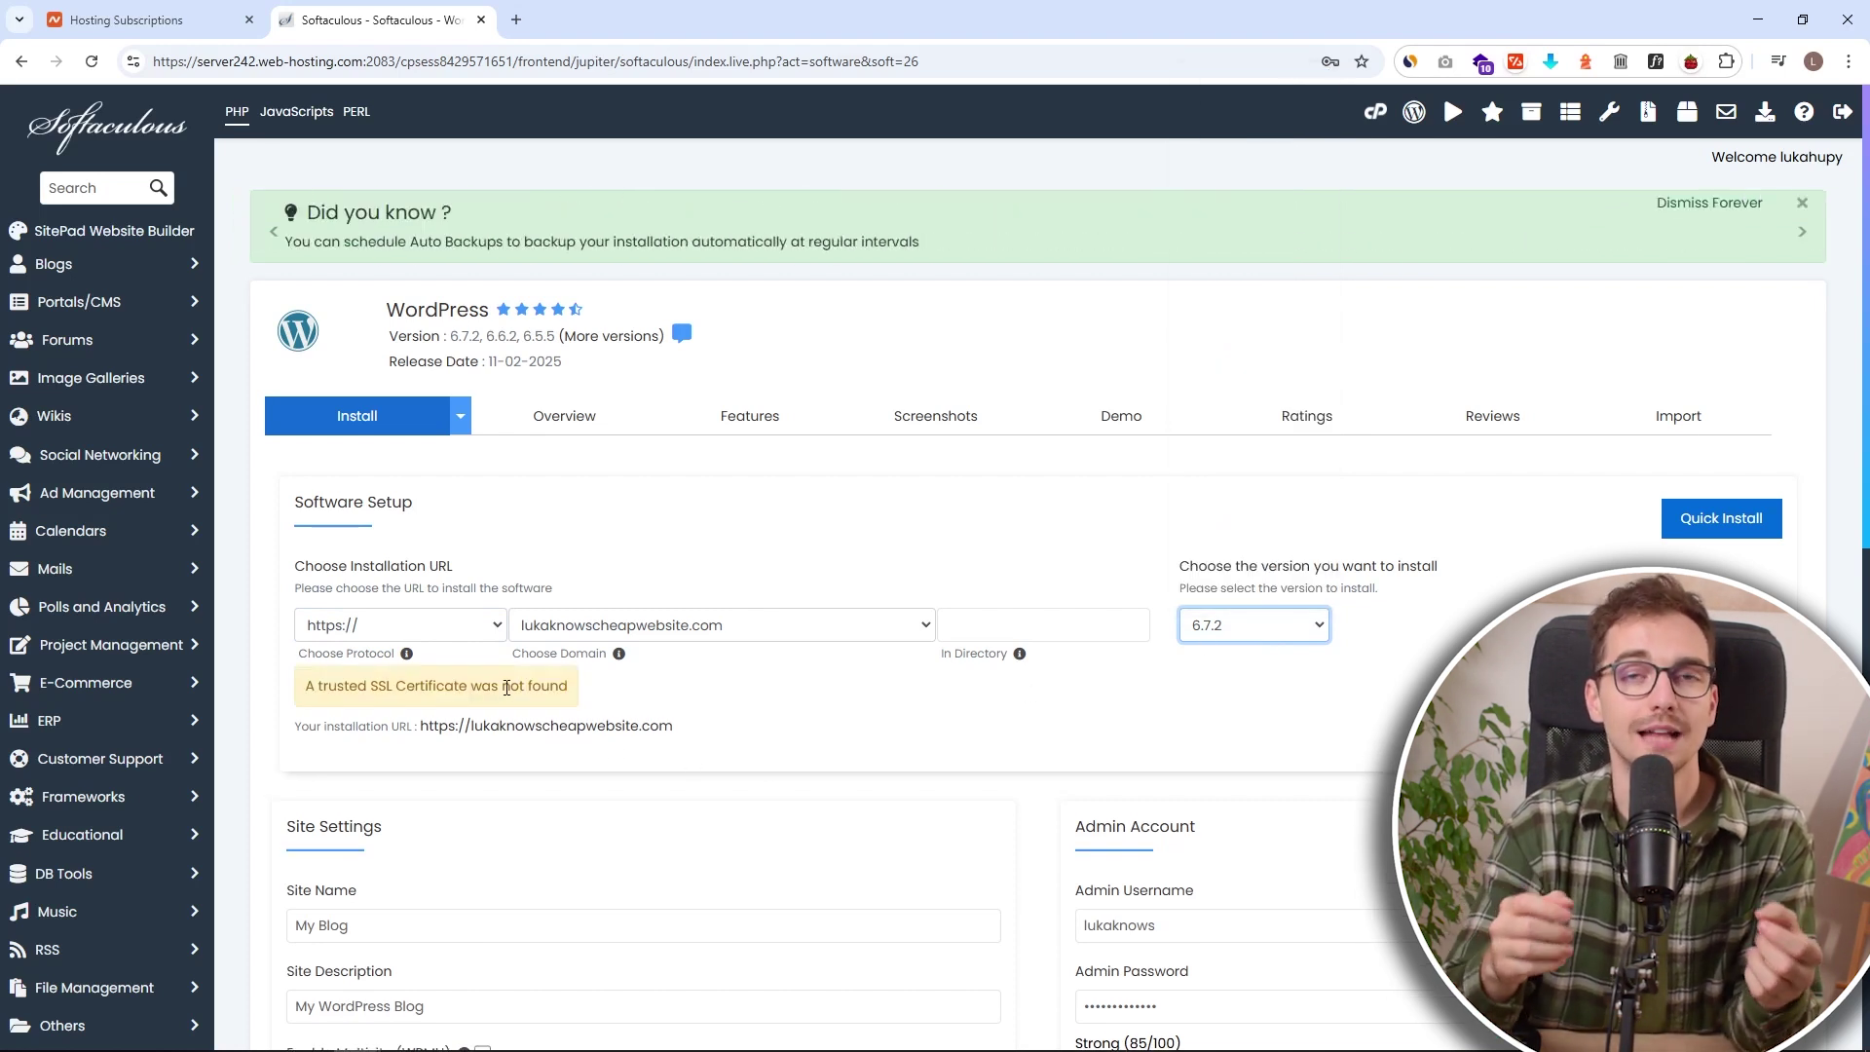
left_click_drag(570, 693, 292, 687)
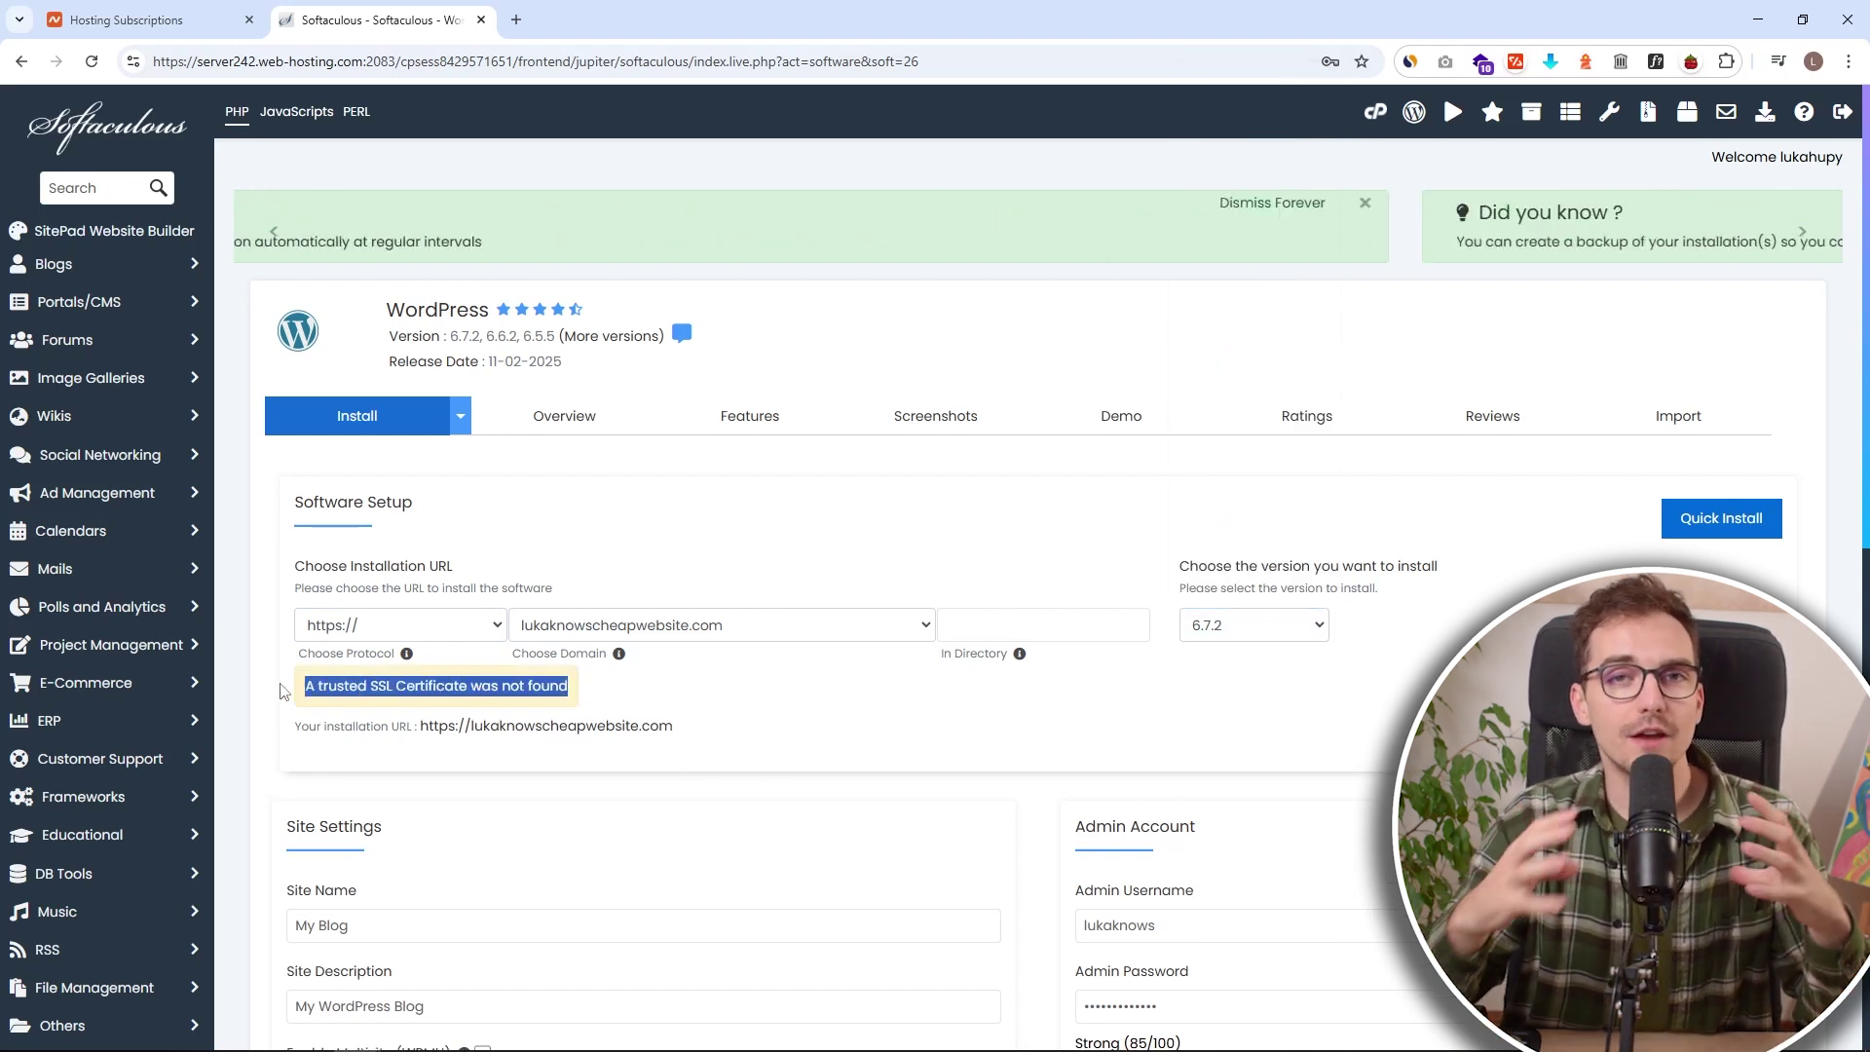
left_click(383, 685)
left_click_drag(578, 693, 275, 691)
left_click(274, 692)
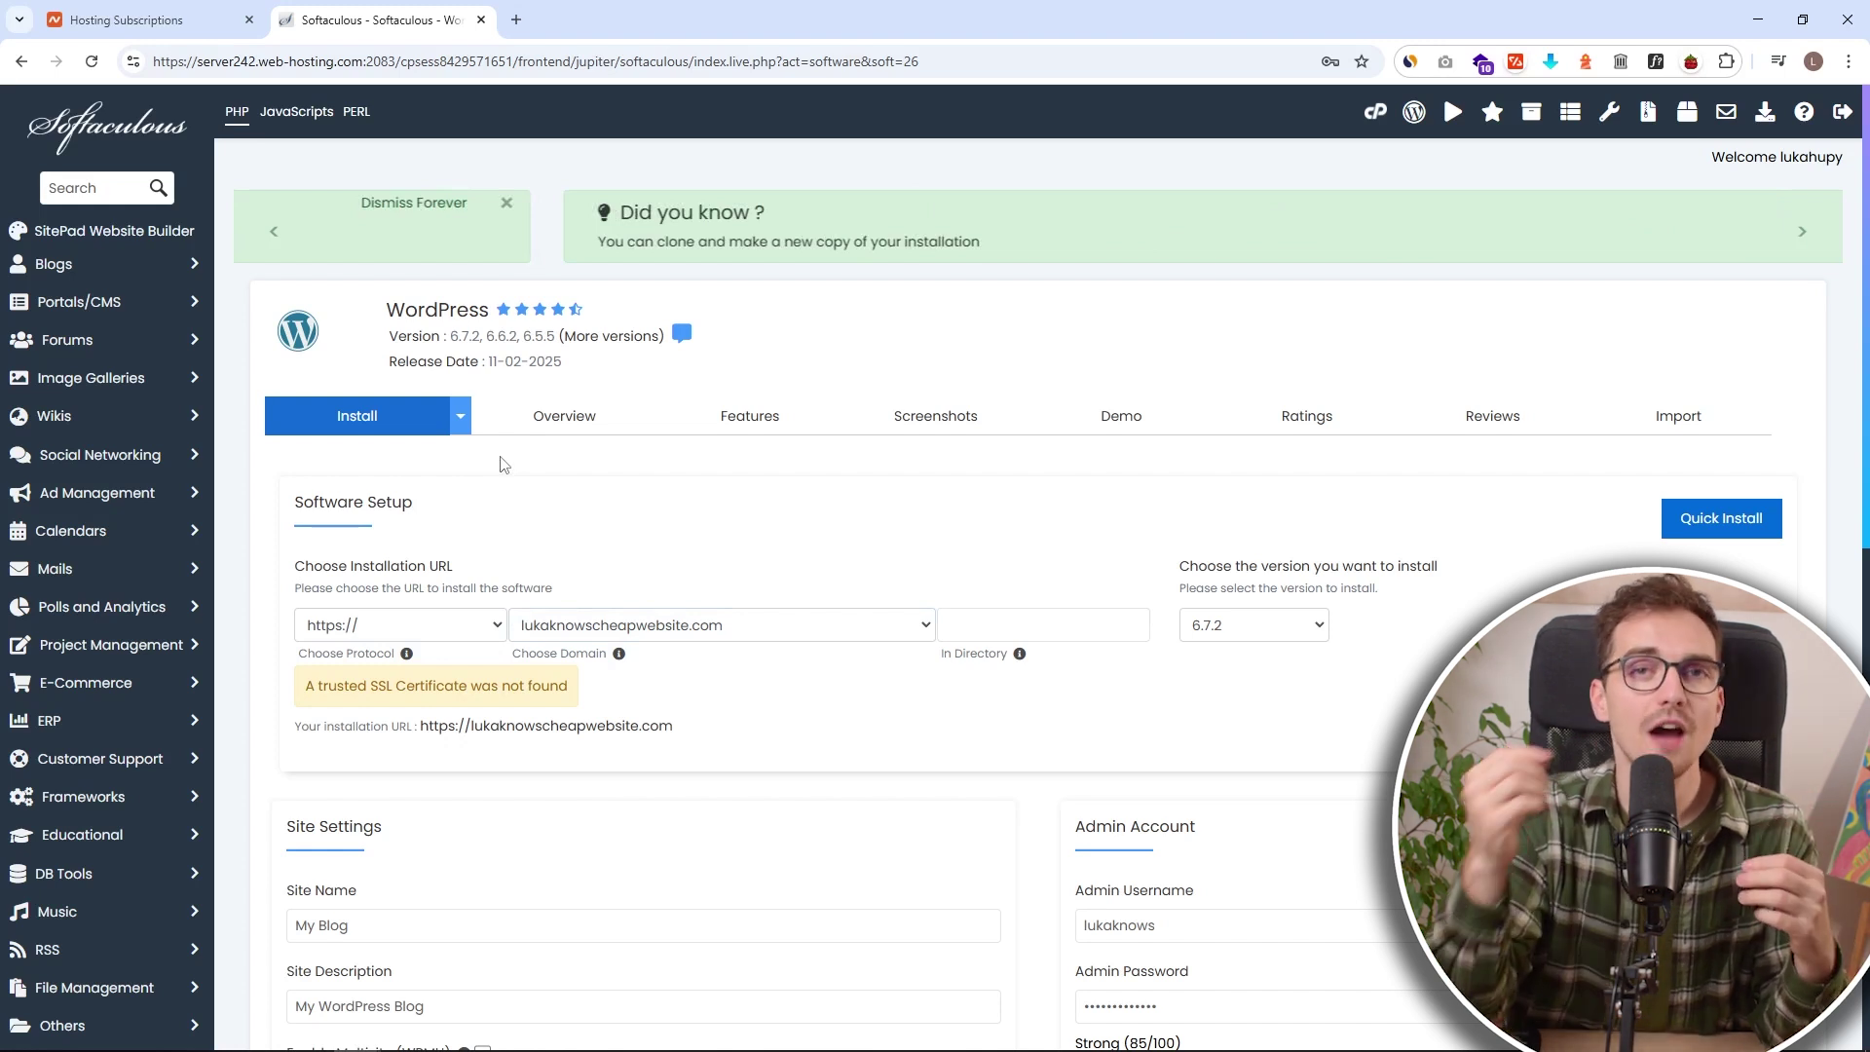
Switch to the Quick Install form and scroll down to the Install button.
left_click(1668, 524)
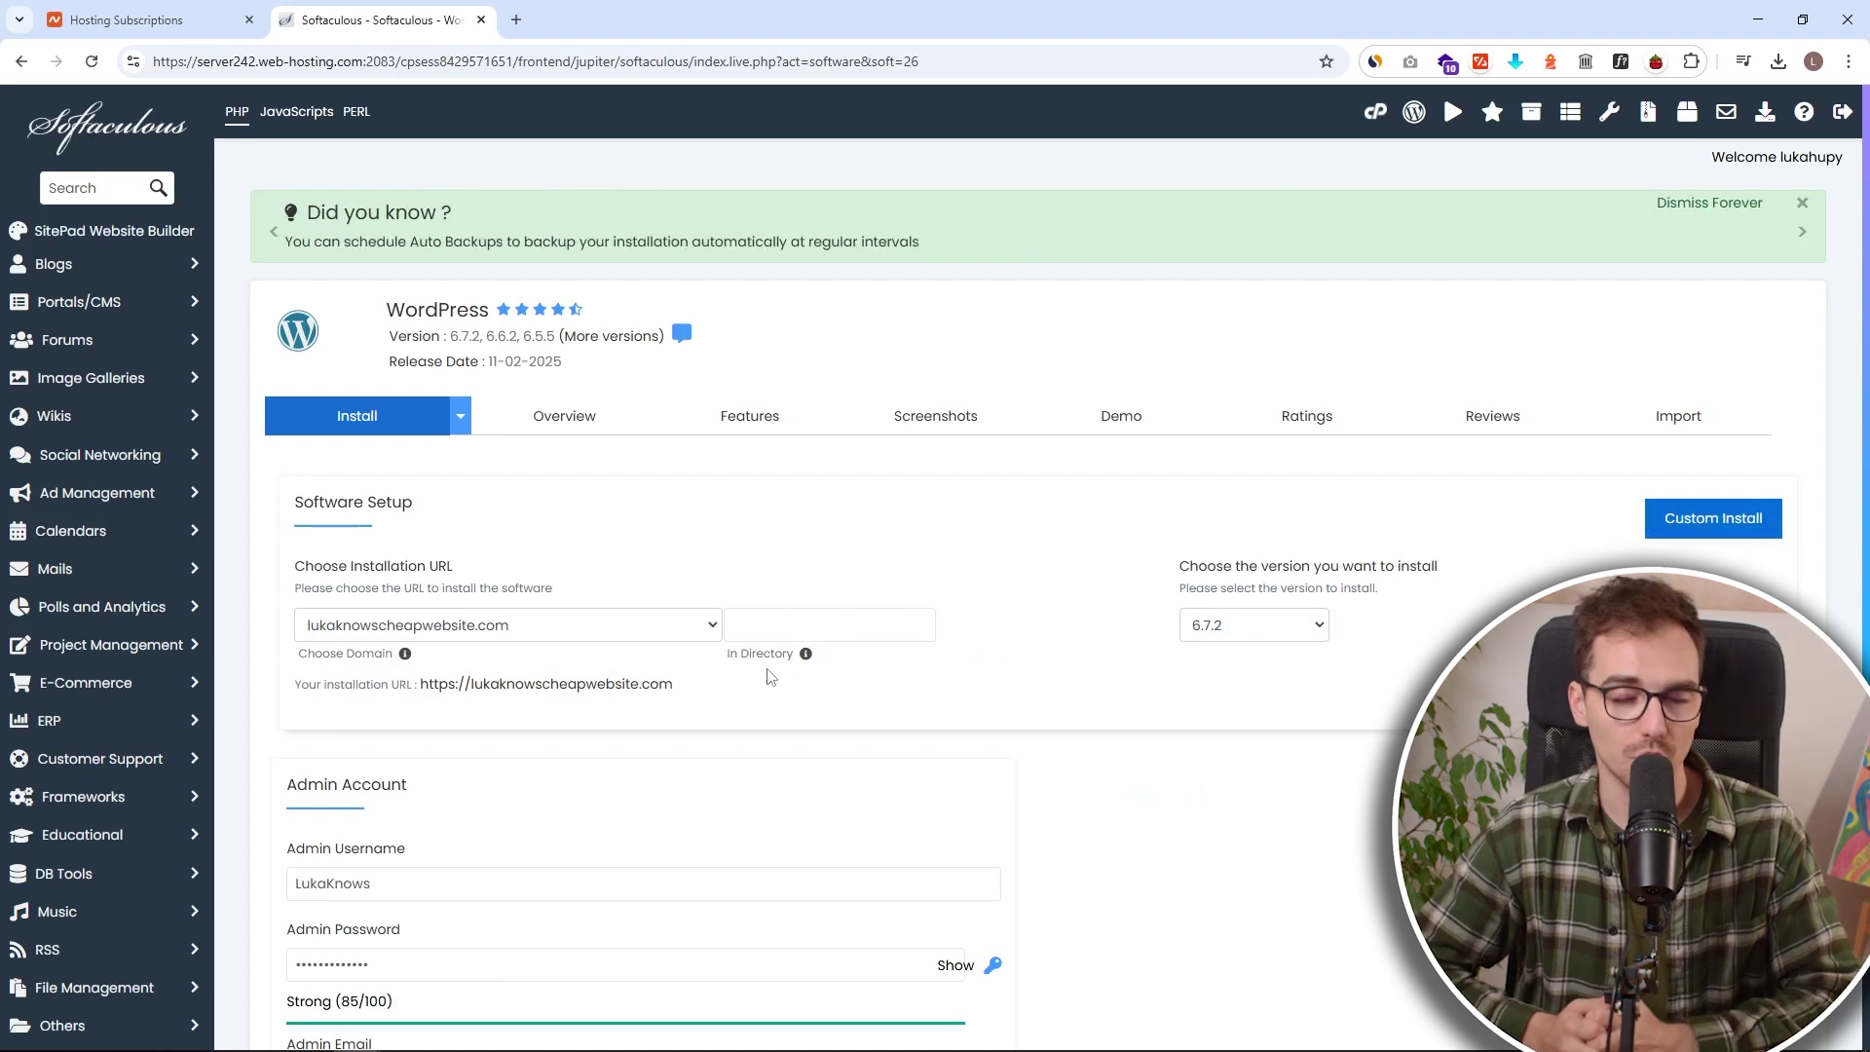
scroll(765, 677, "down", 4)
left_click(1054, 779)
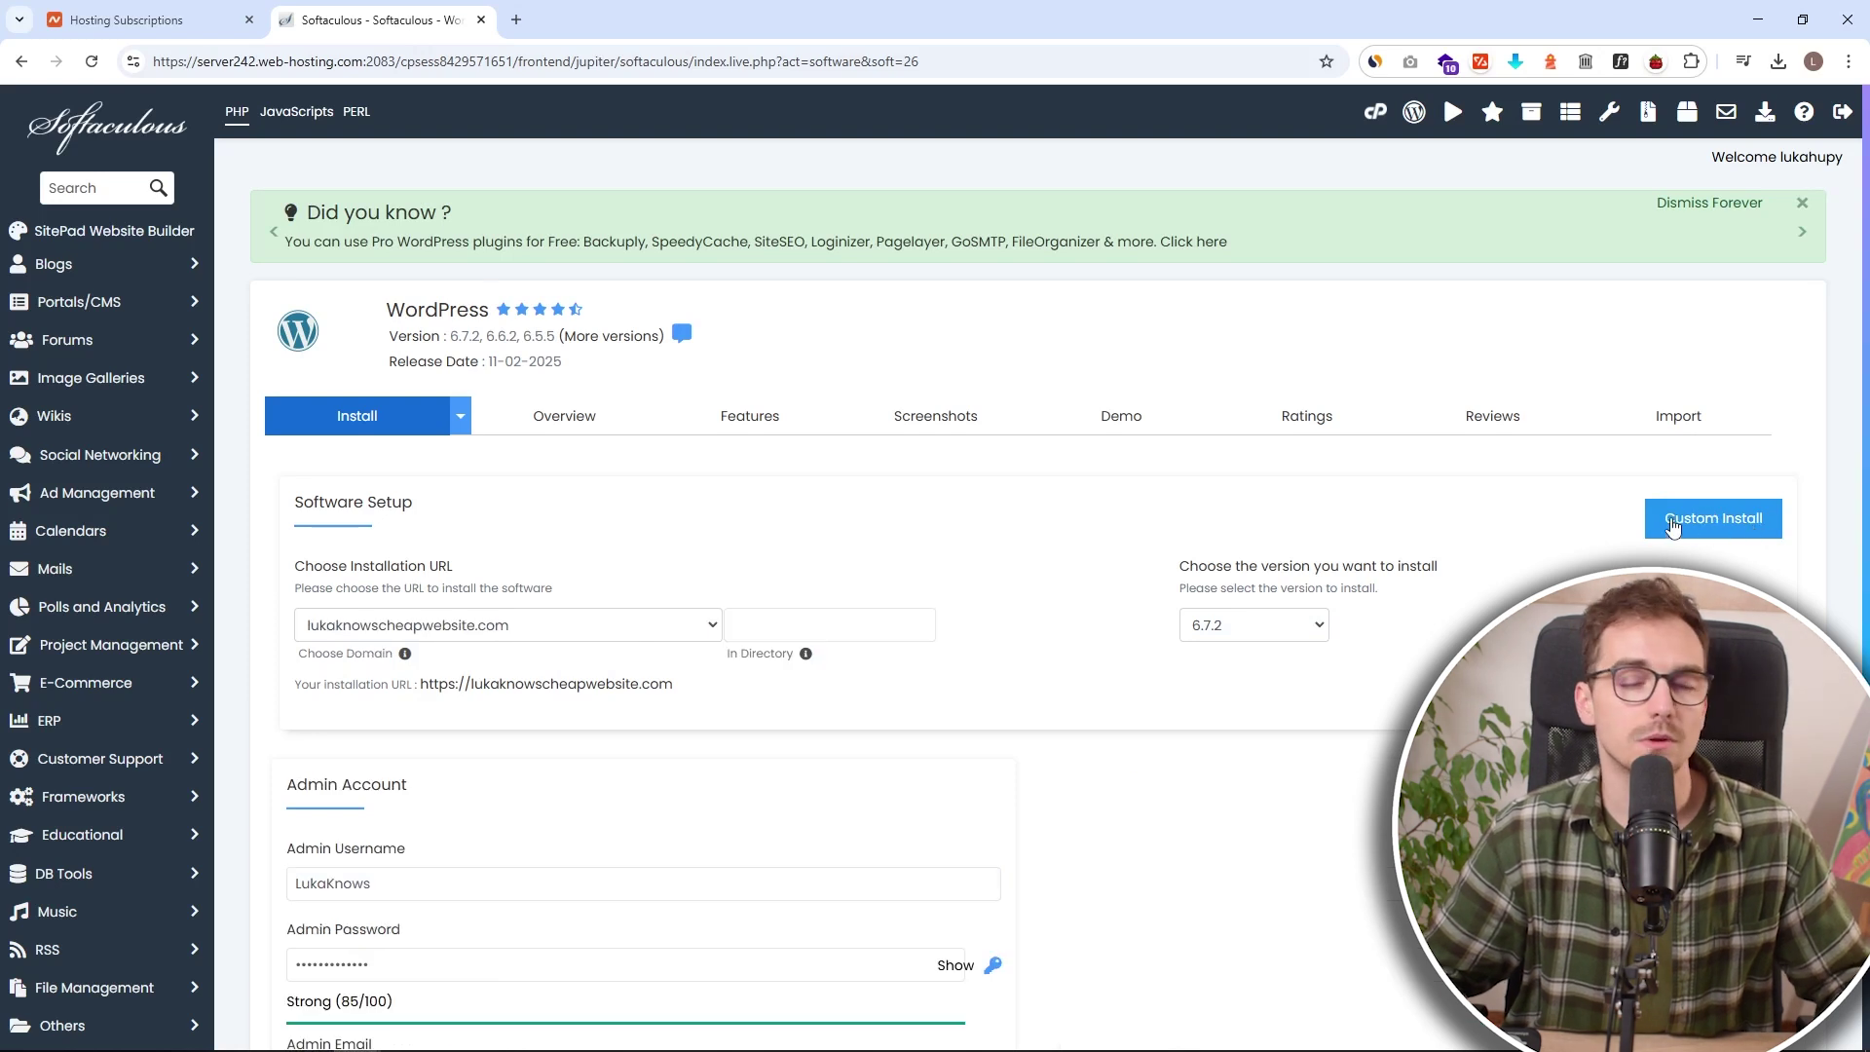
scroll(762, 684, "down", 4)
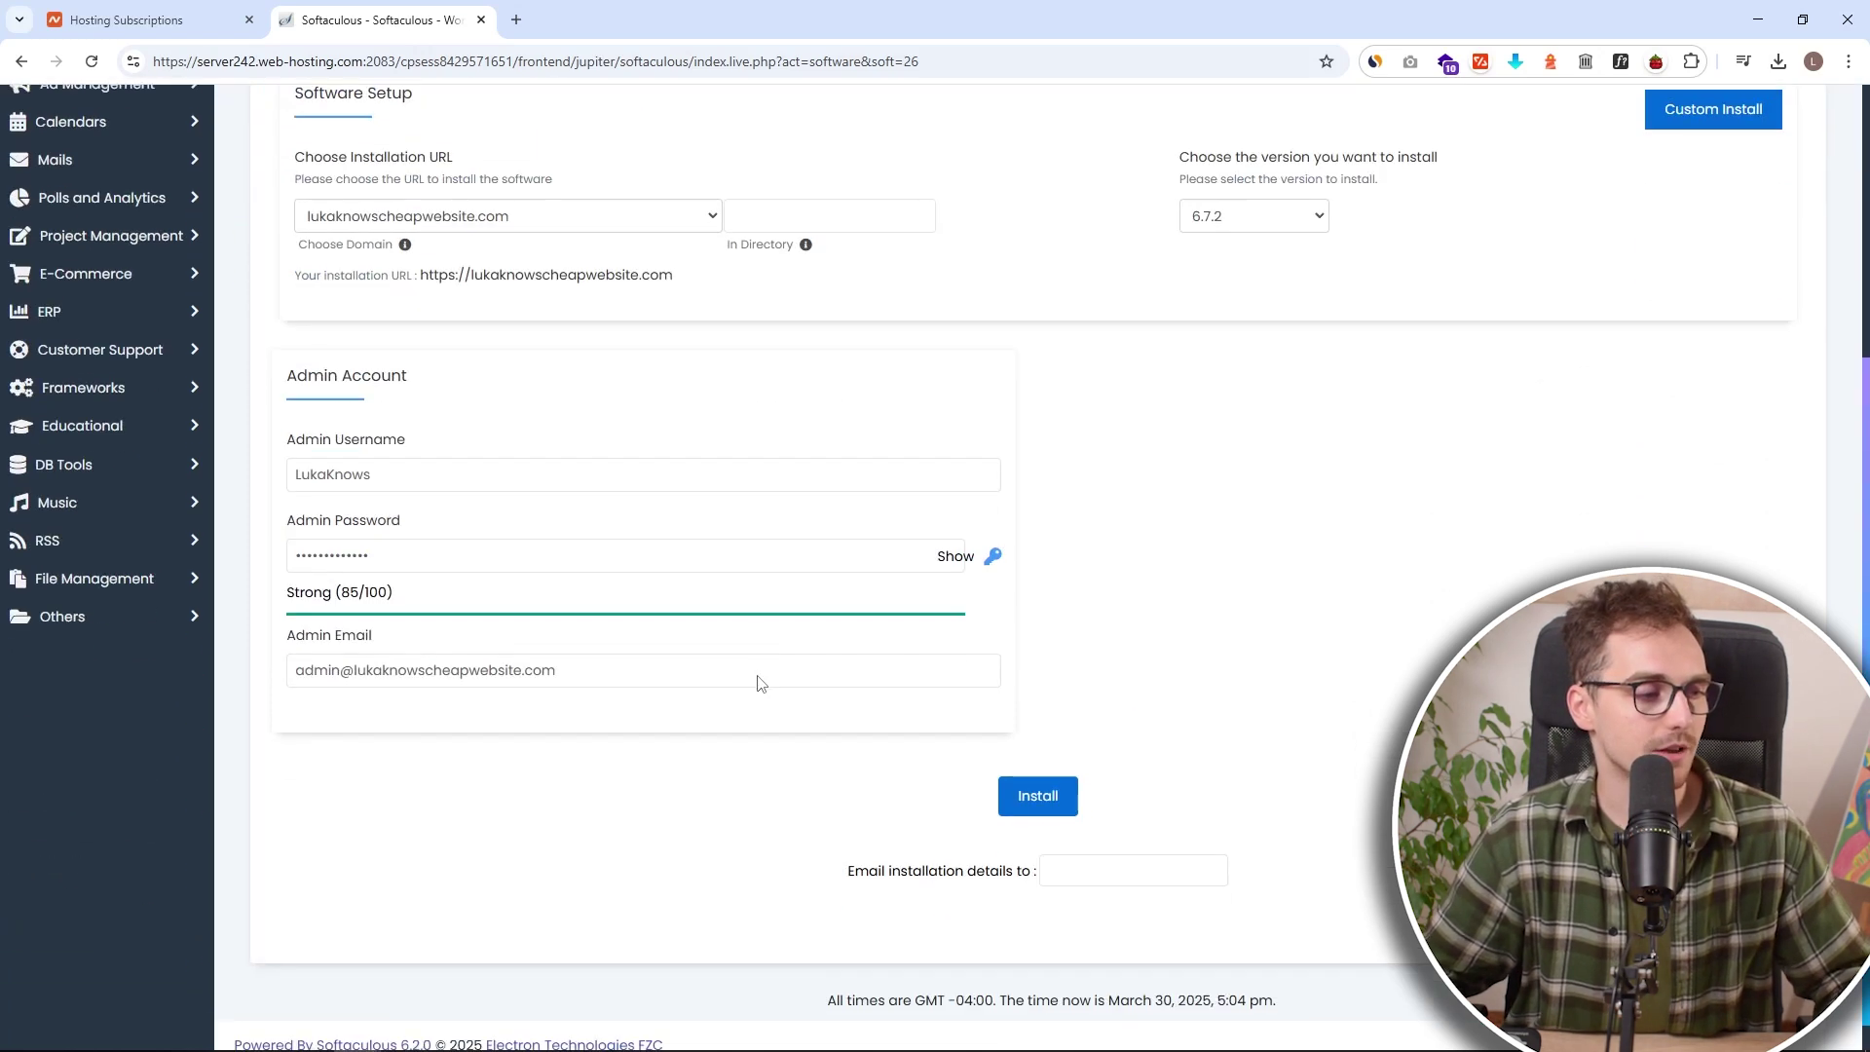
Install WordPress, dismiss Chrome's save-password prompt, and open the new wp-admin dashboard tab.
left_click(1053, 782)
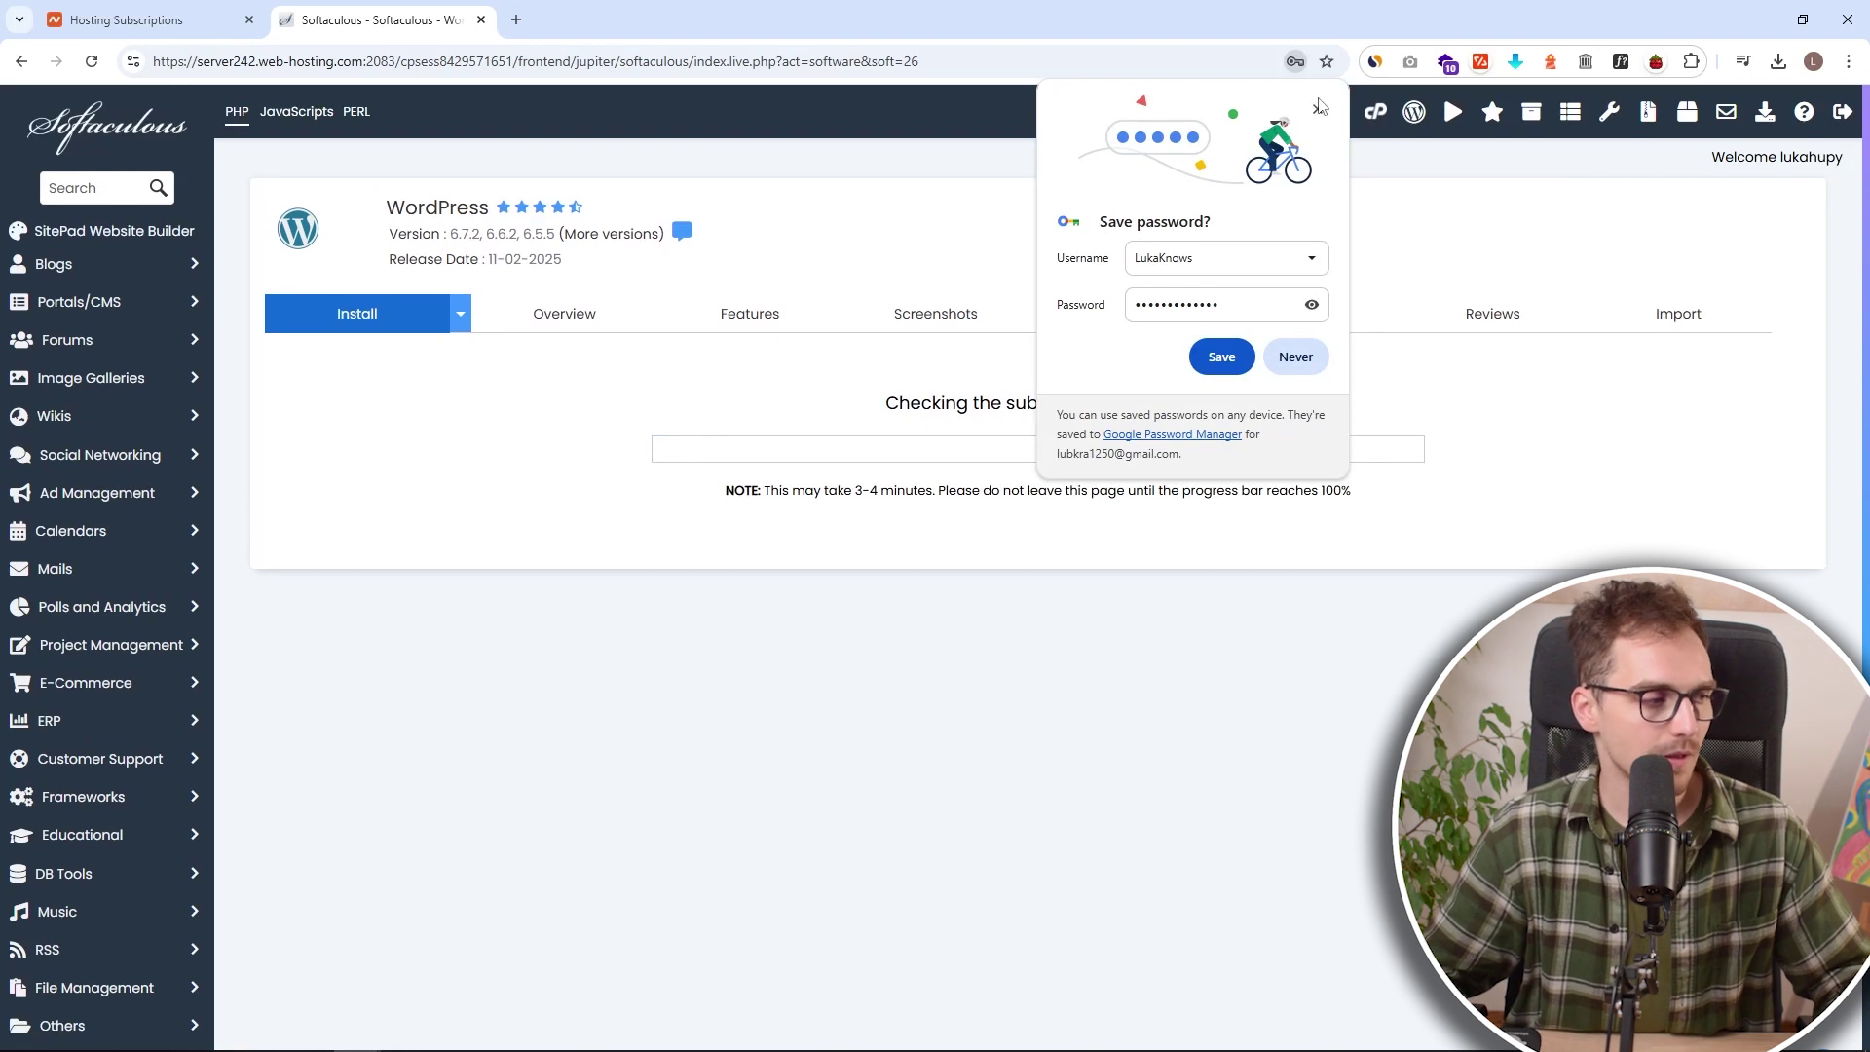
left_click(1319, 104)
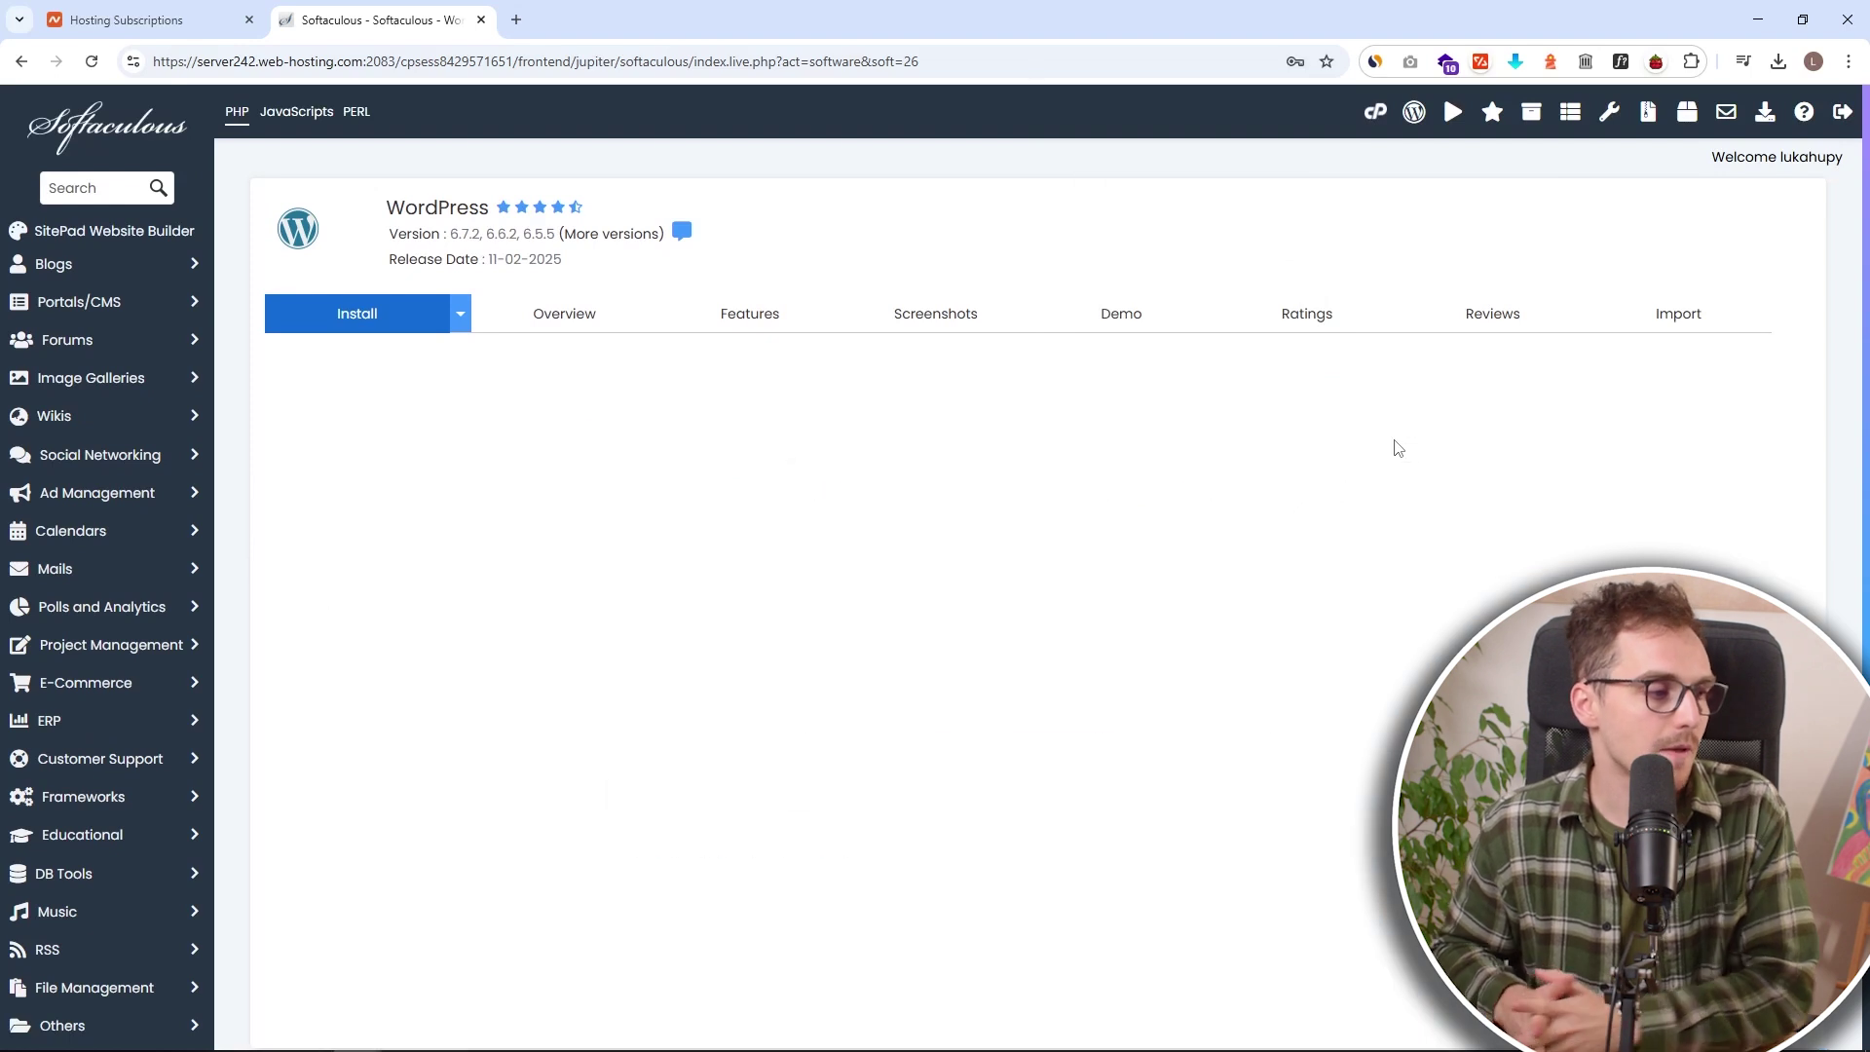
left_click(682, 498, "ctrl")
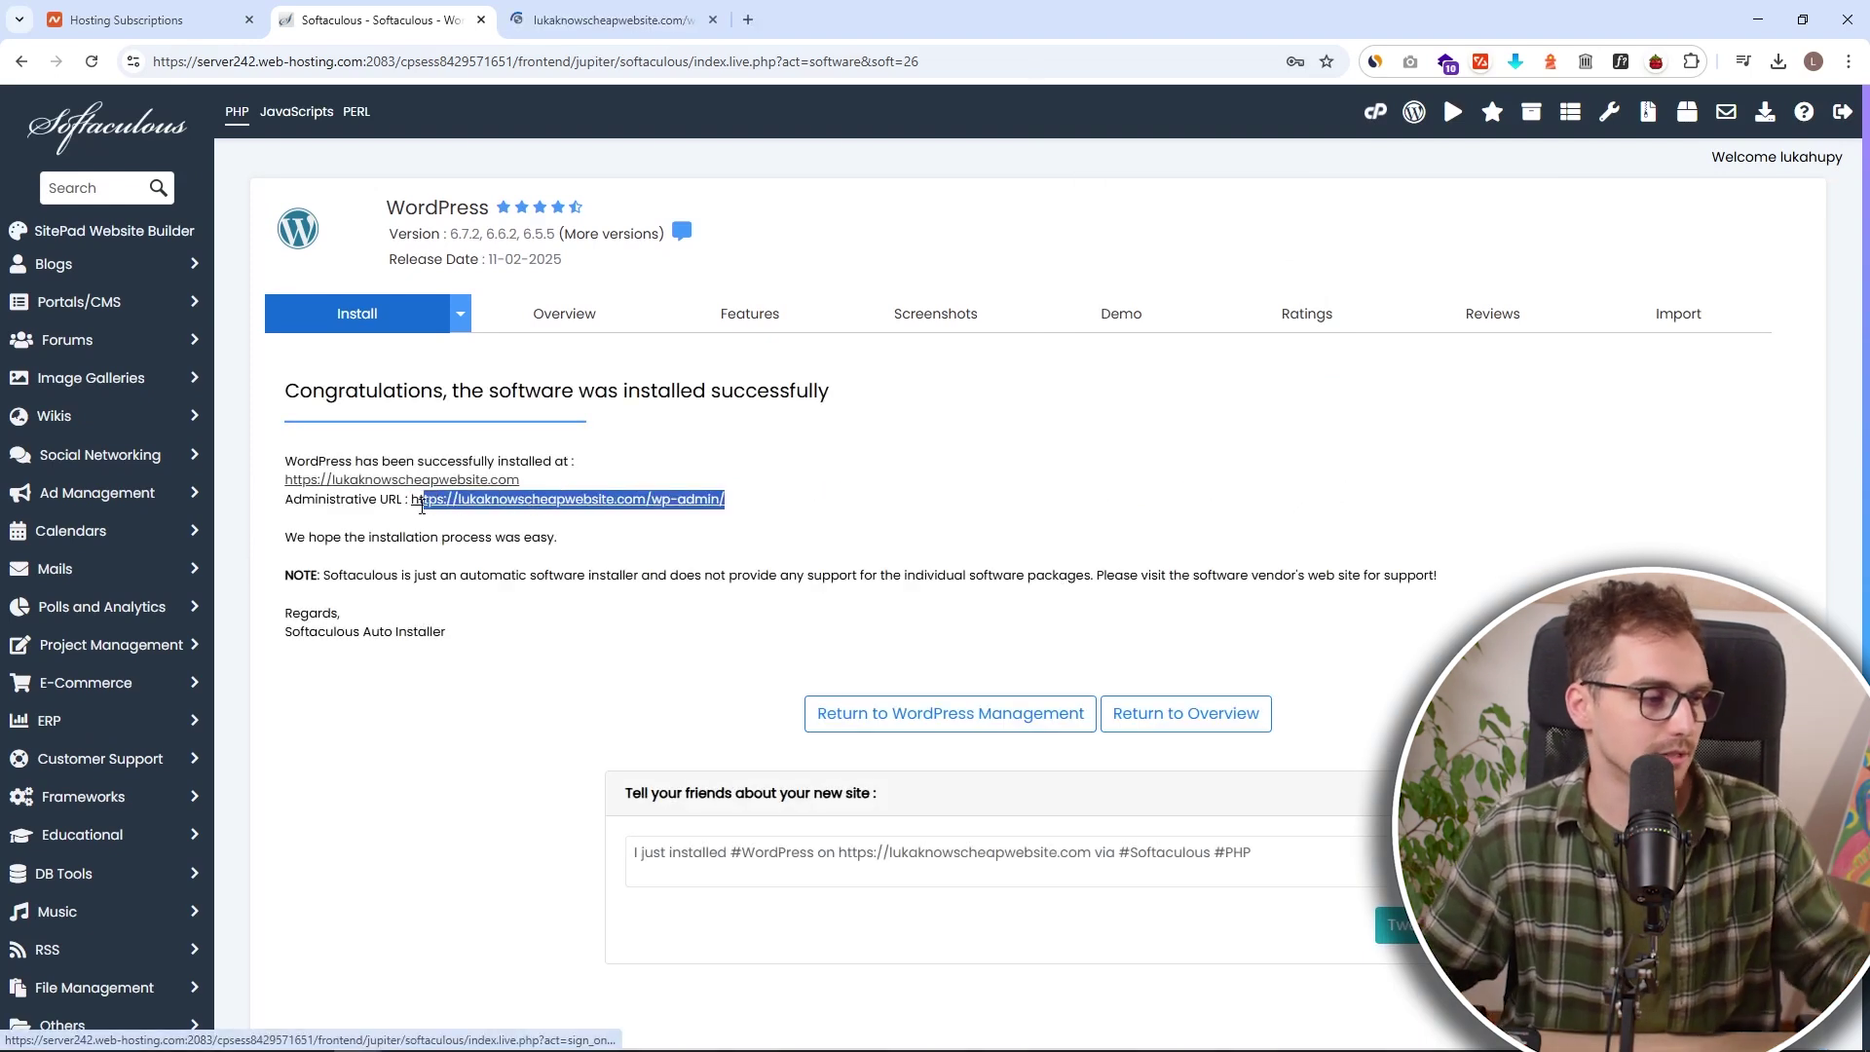
left_click(672, 19)
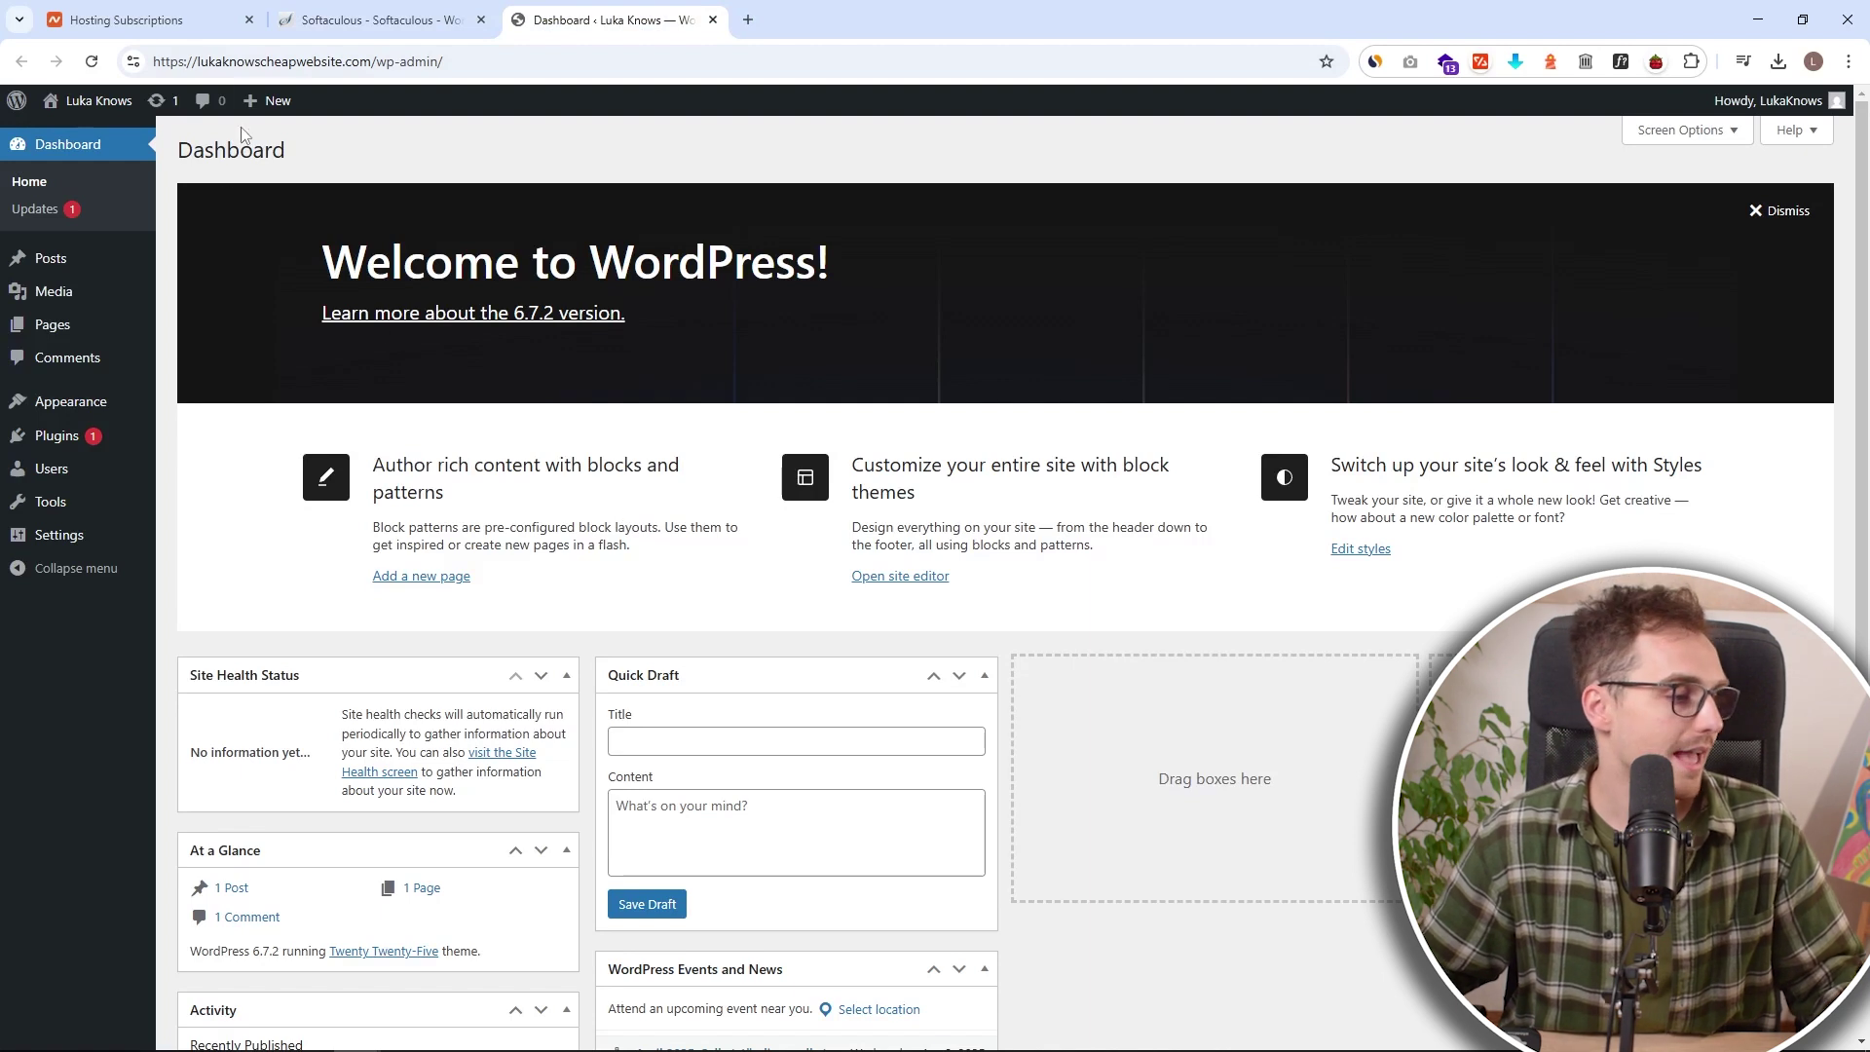
Open the live site via Visit Site in a new tab, view it, then close it.
middle_click(119, 110)
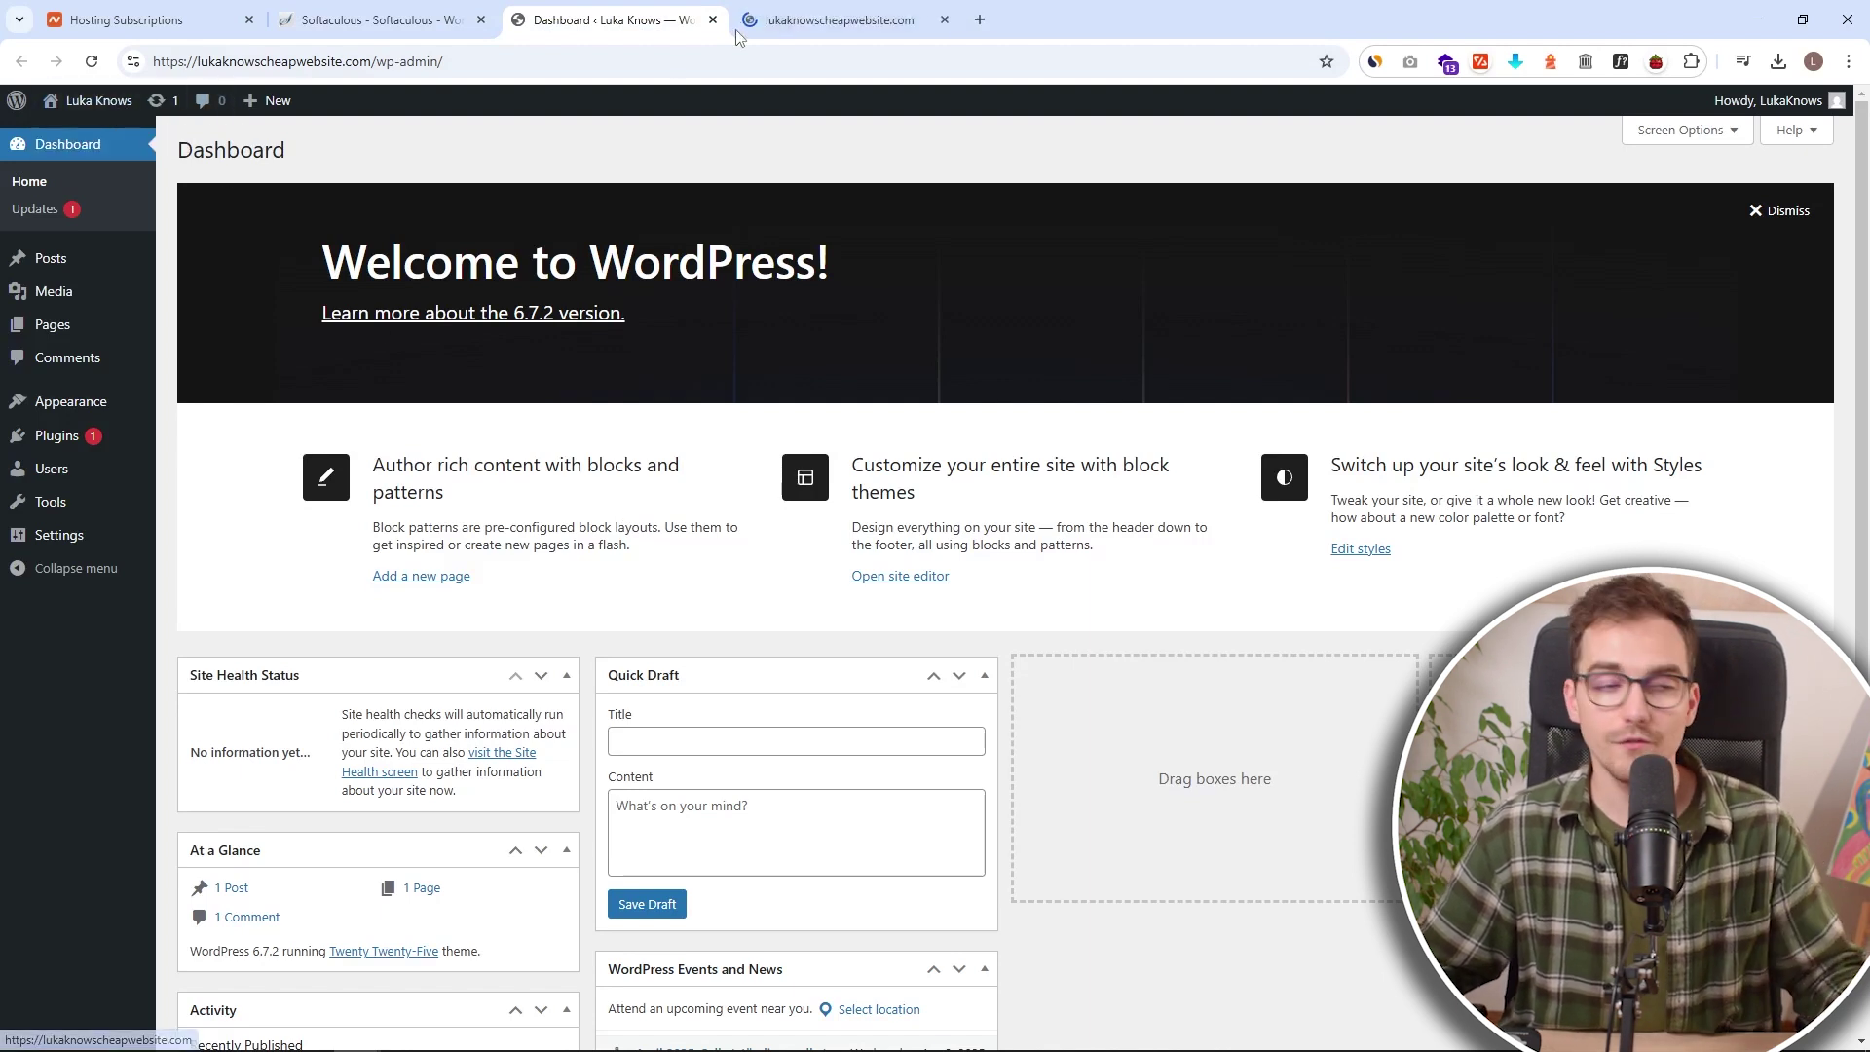
left_click(836, 19)
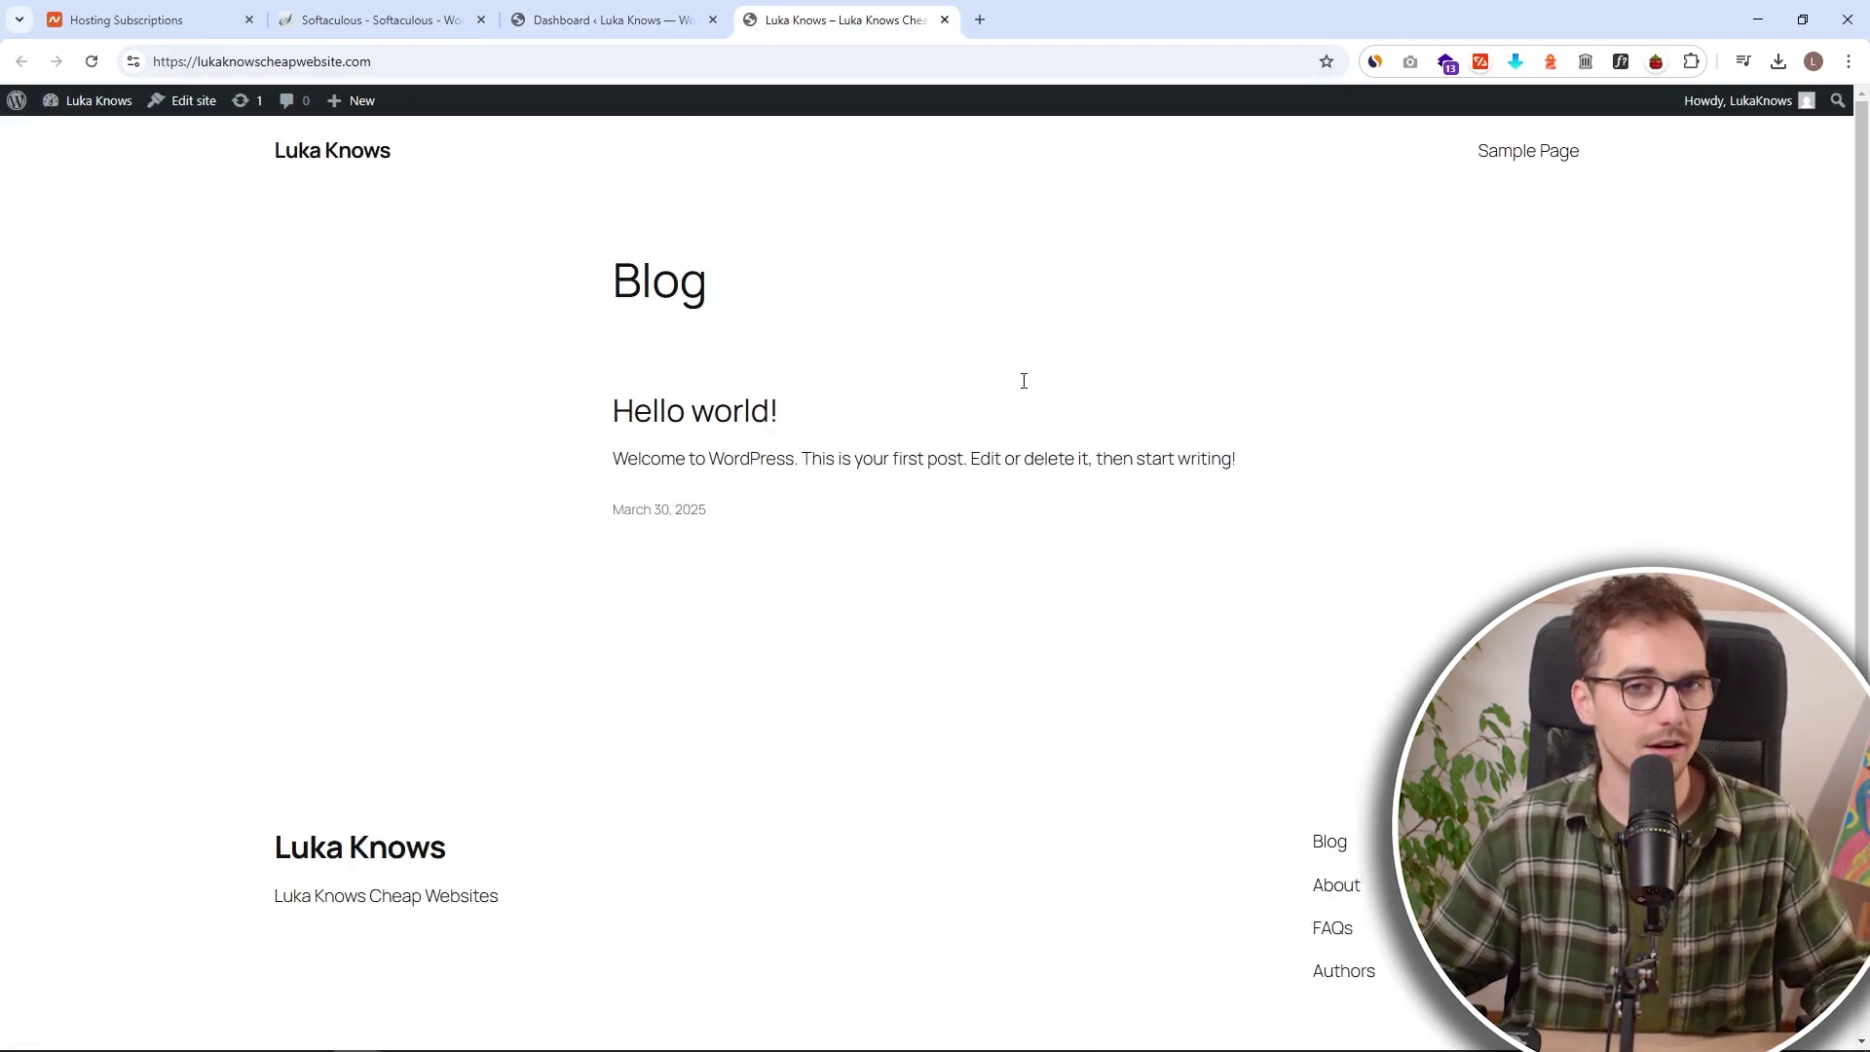
key("ctrl+w")
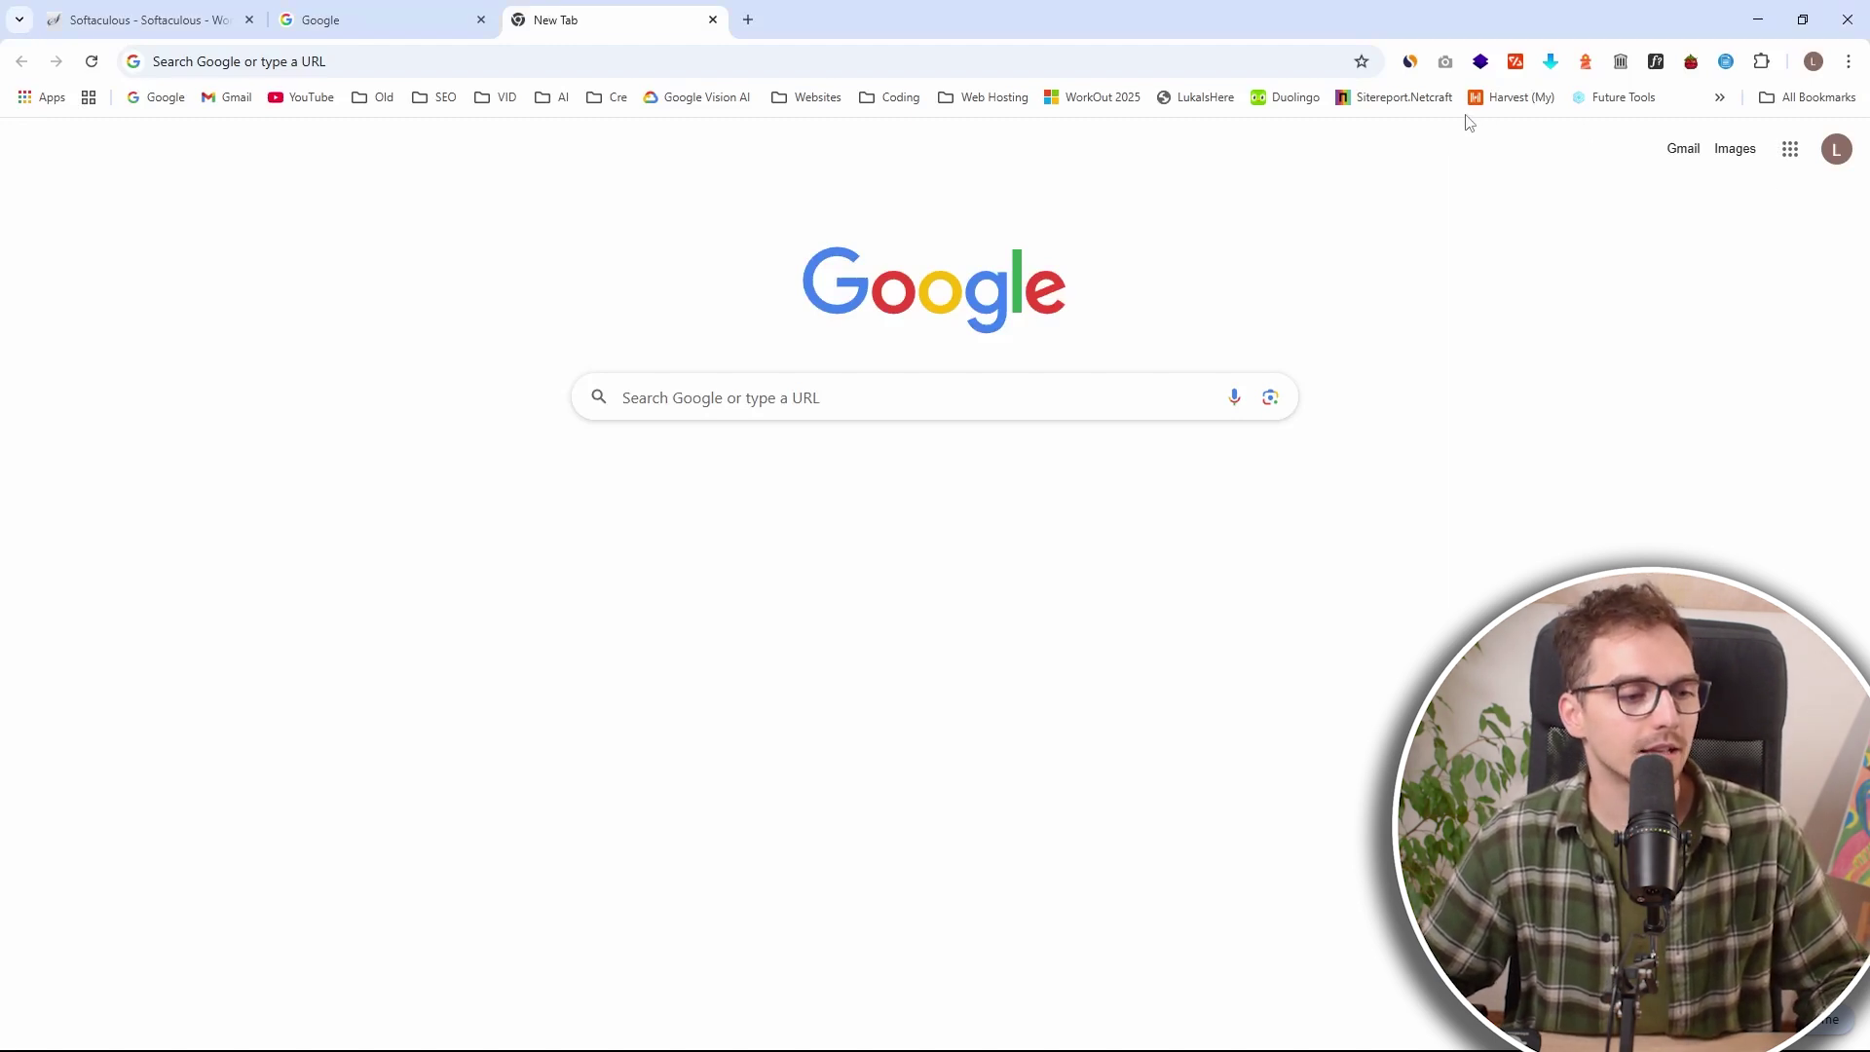
right_click(1470, 119)
left_click(1566, 450)
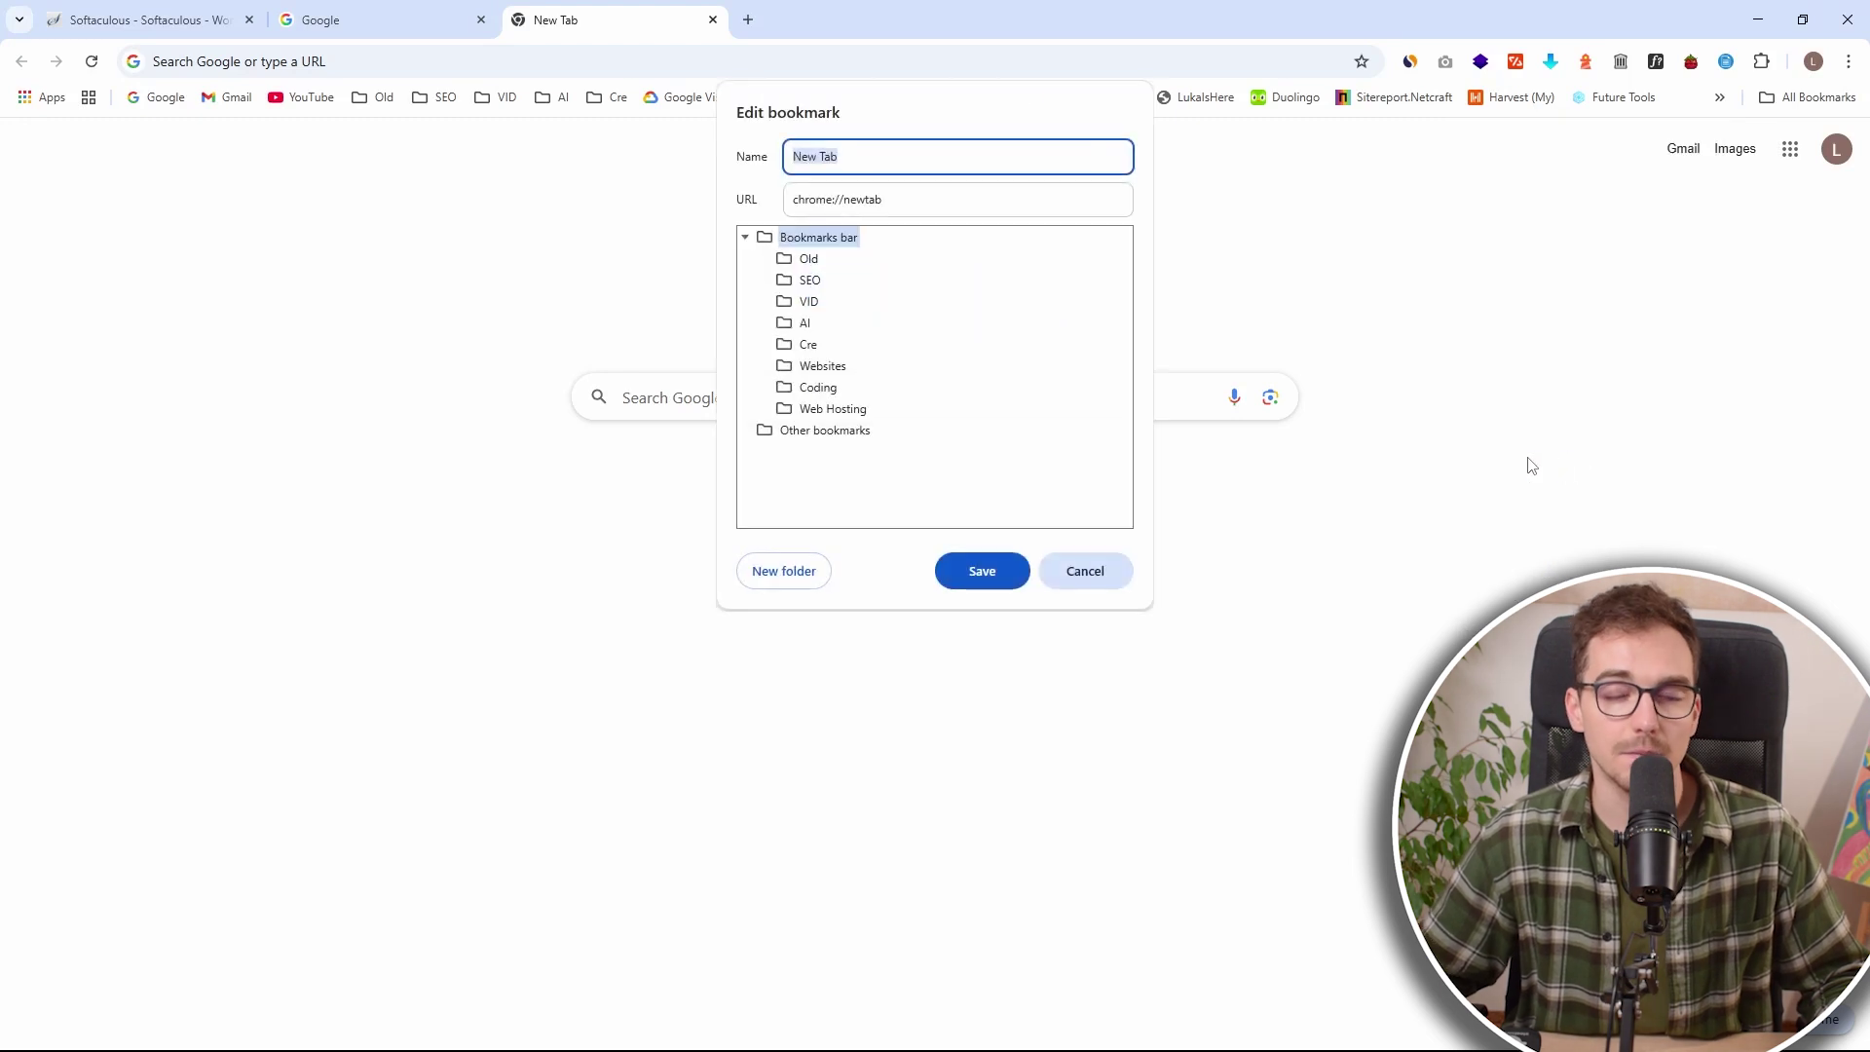
key("Tab")
type("https://lukaknowscheapwebsite.com/wp-admin")
key("shift+Tab")
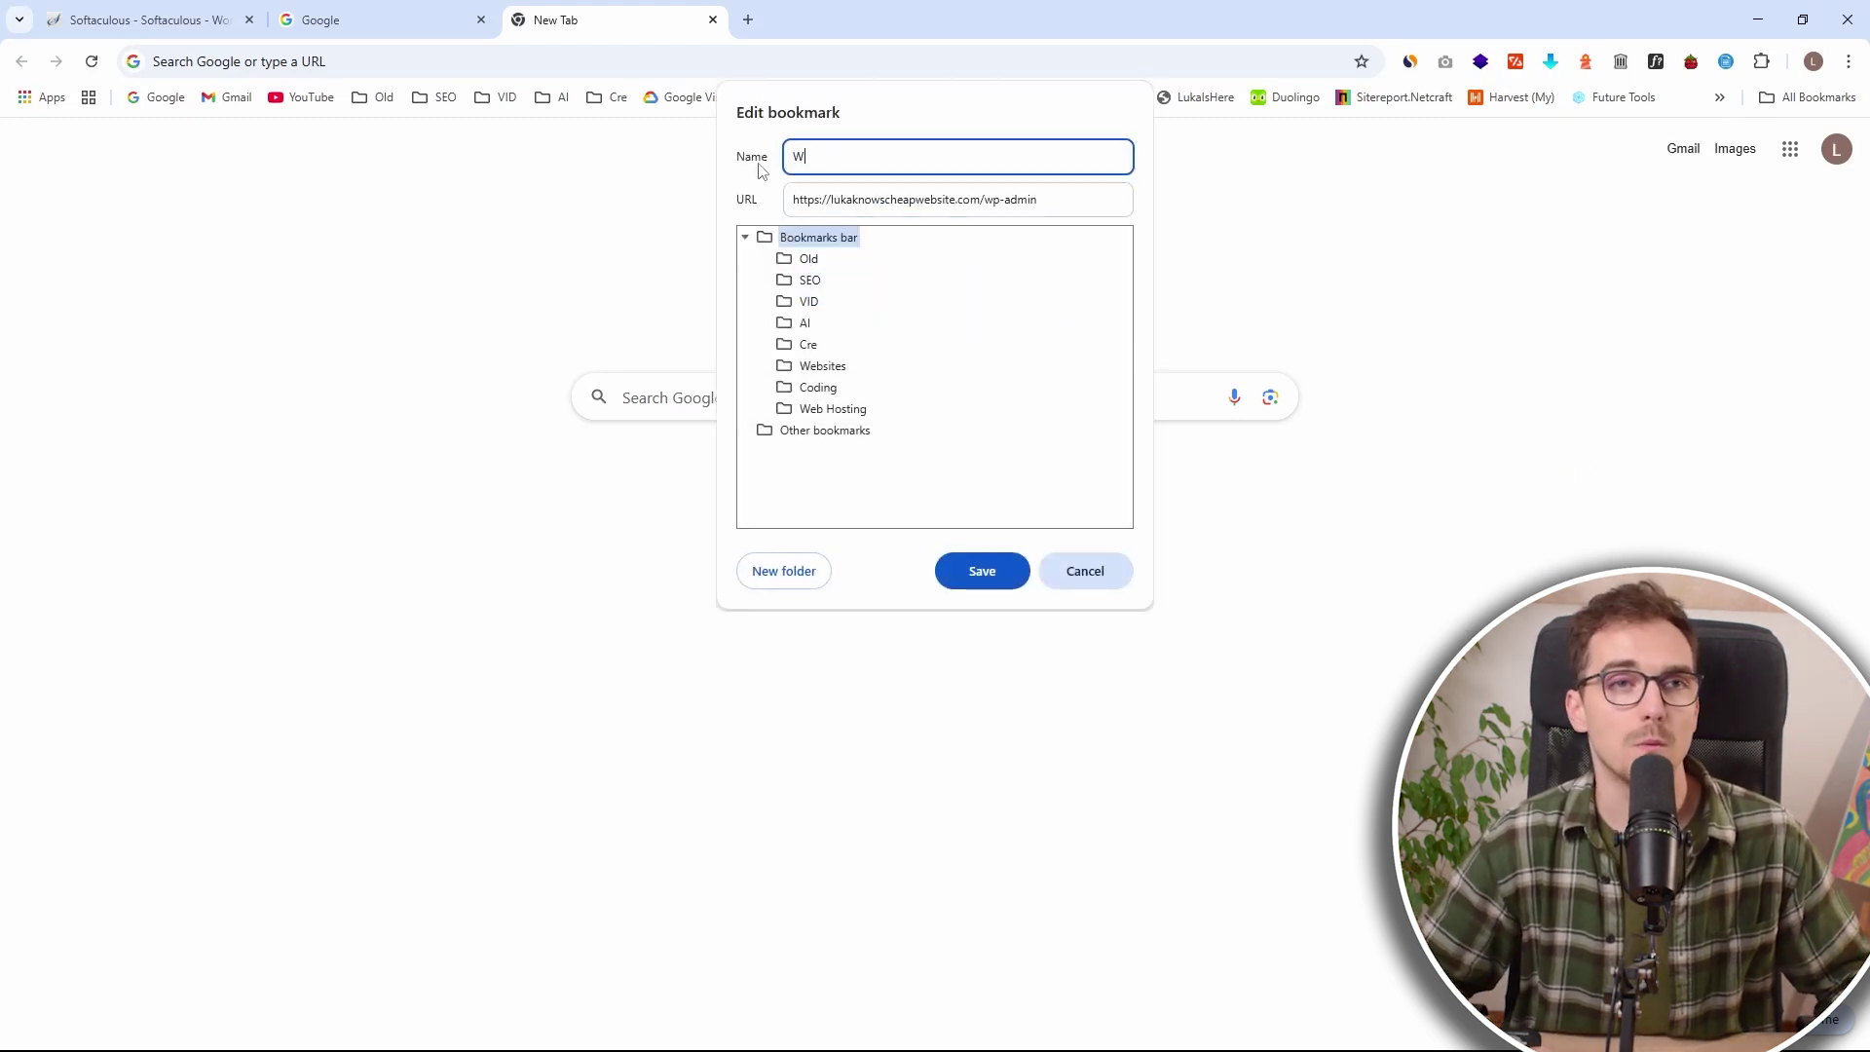
left_click(979, 560)
left_click(1721, 98)
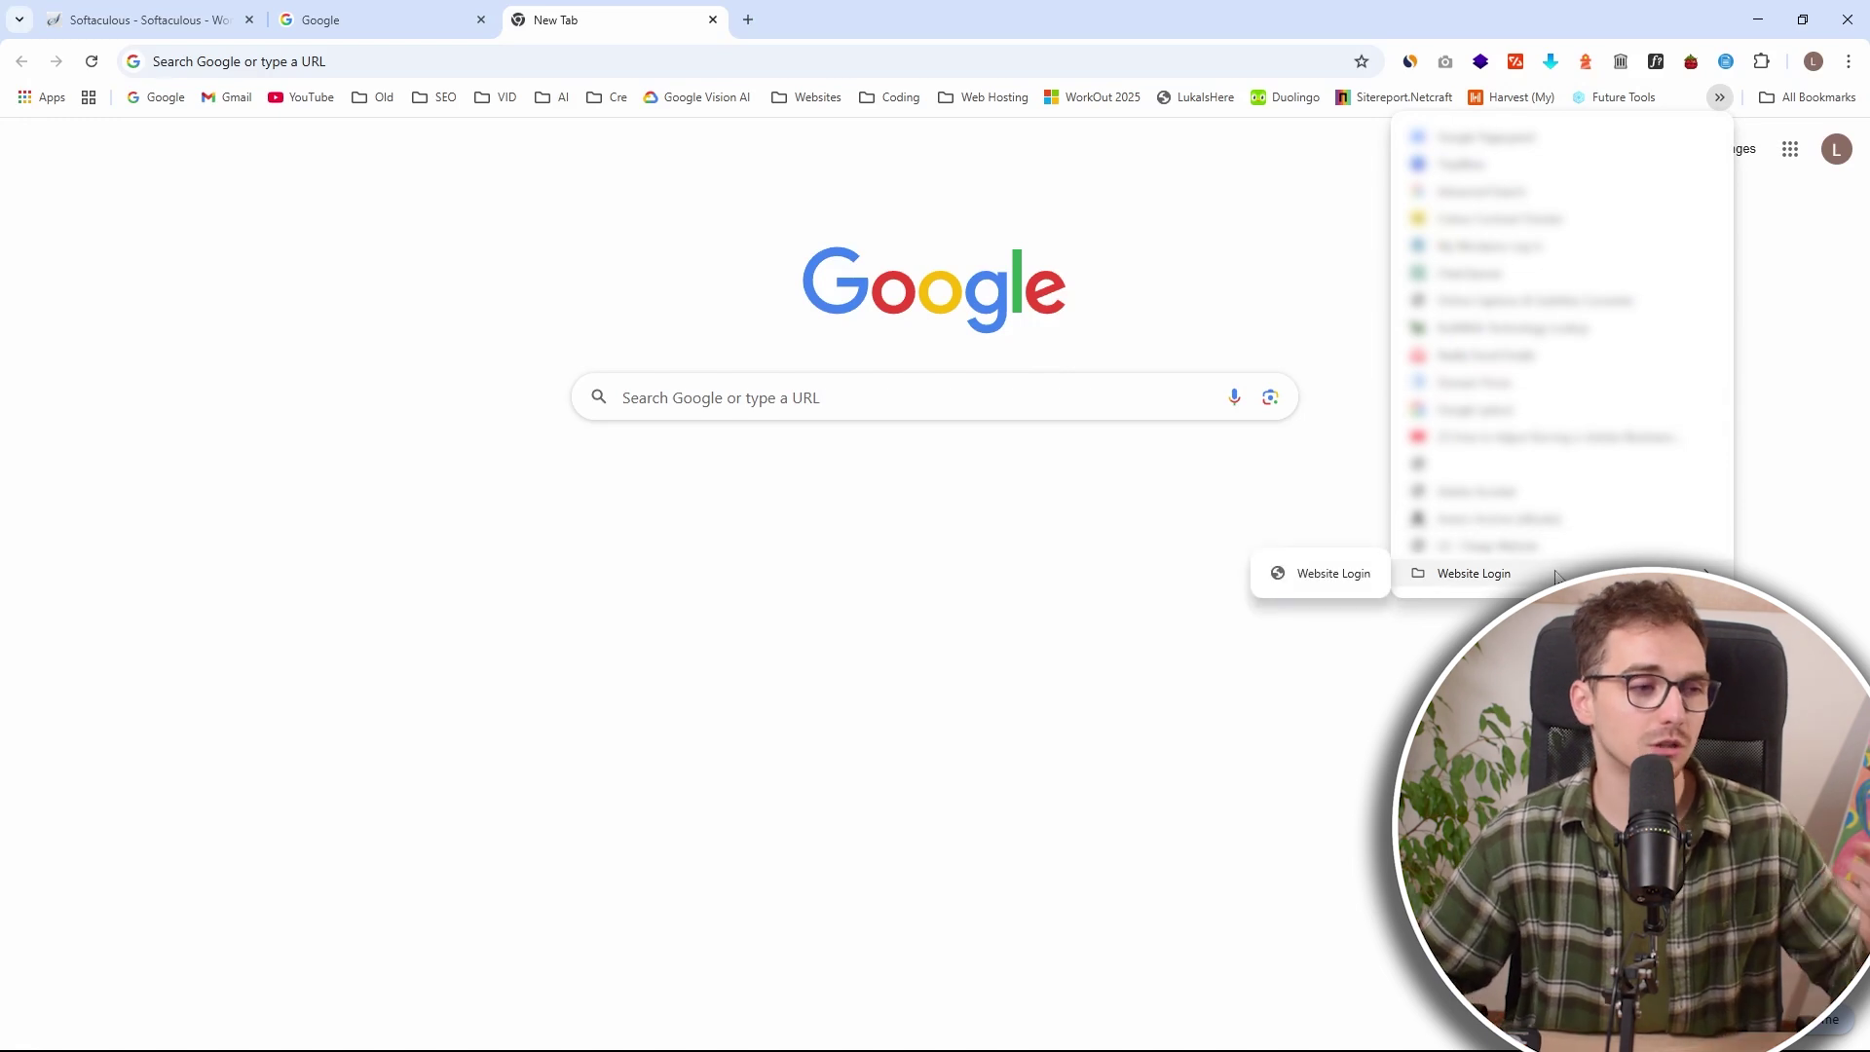
left_click_drag(1333, 579, 1332, 580)
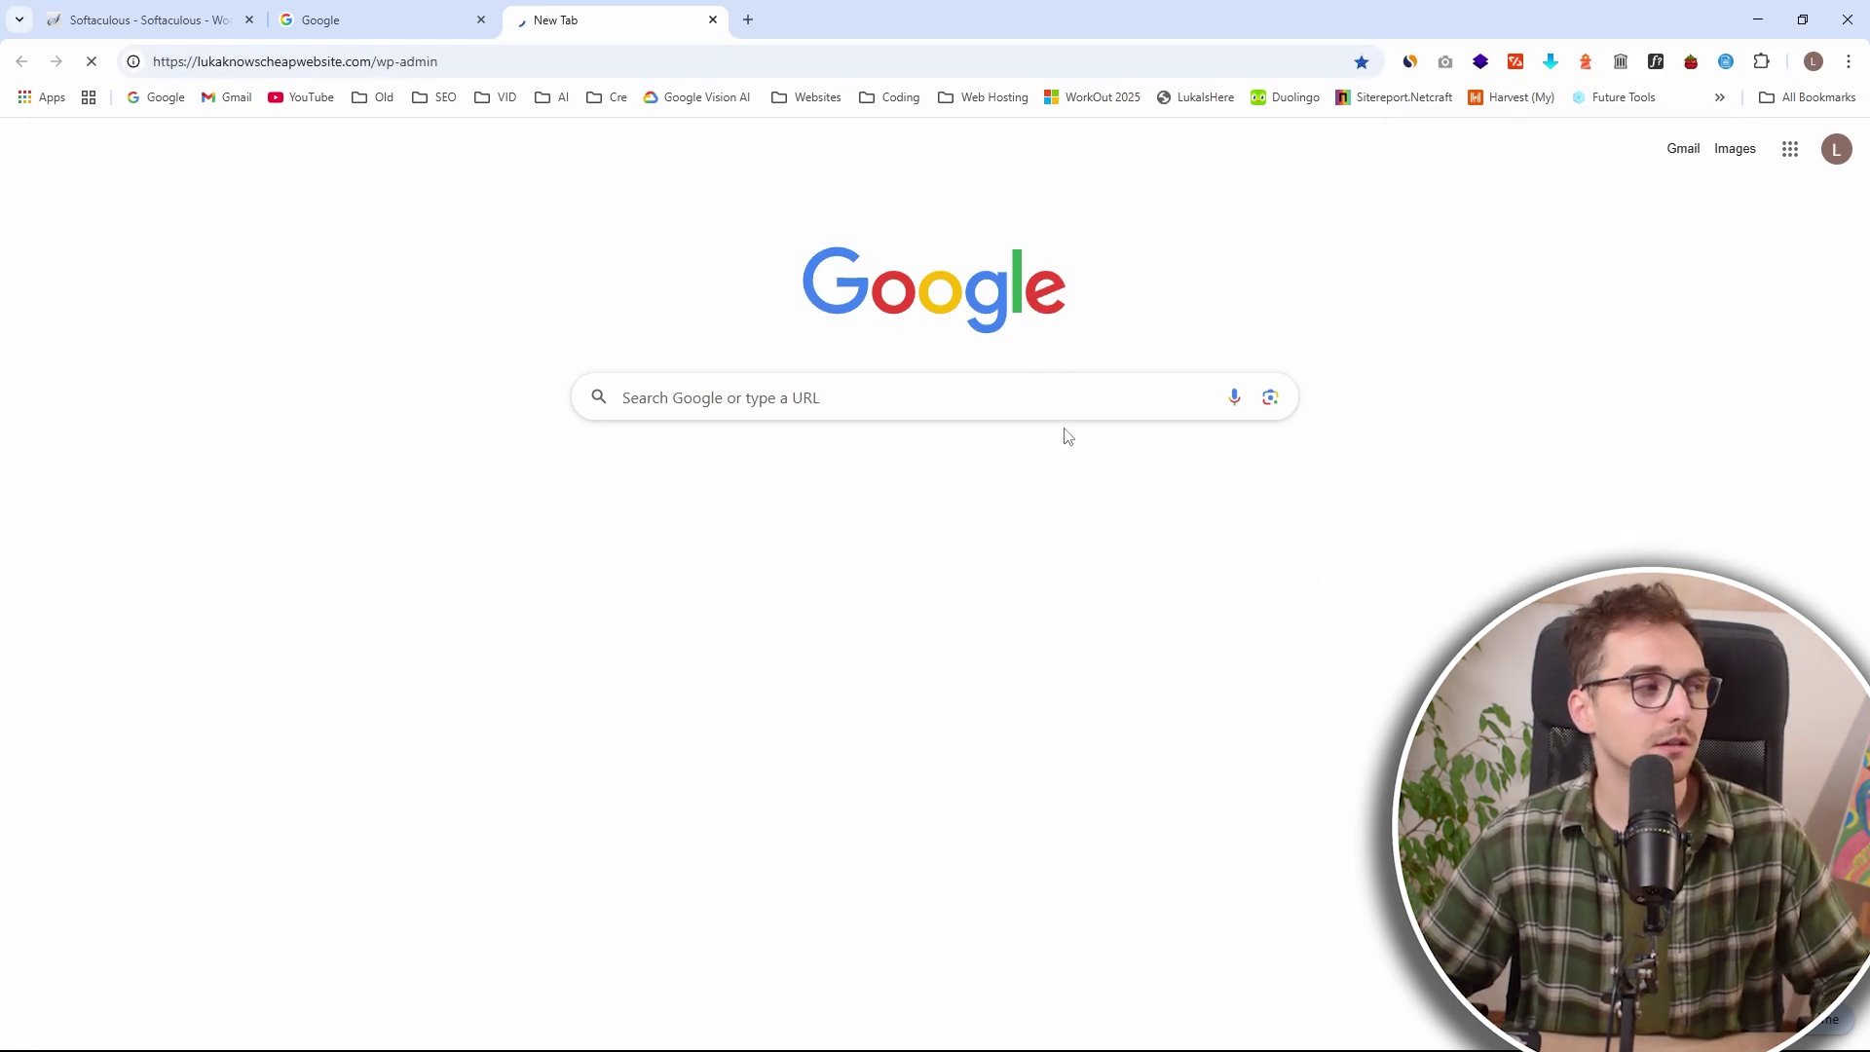